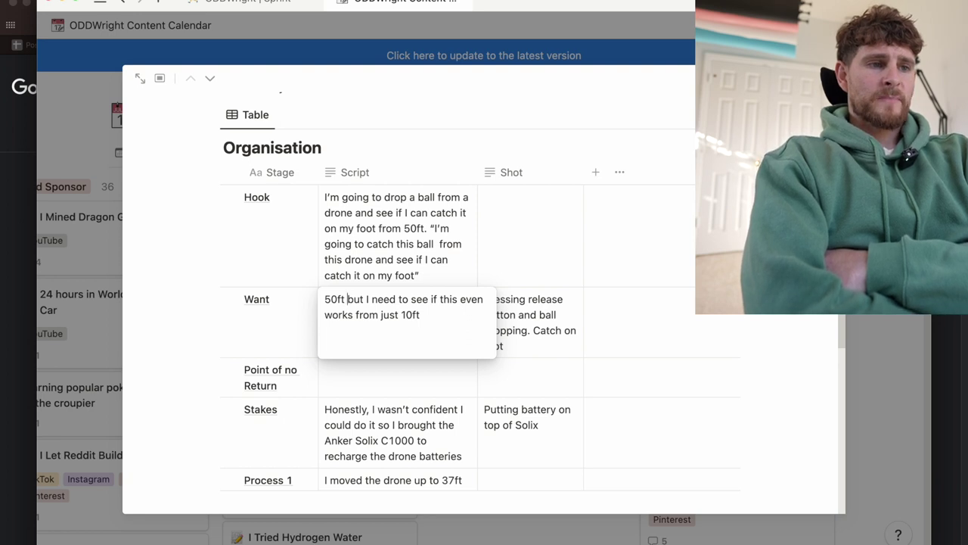
Check the generated script in the ChatGPT preview, then return to Notion and close the Want script cell
key("super+Tab")
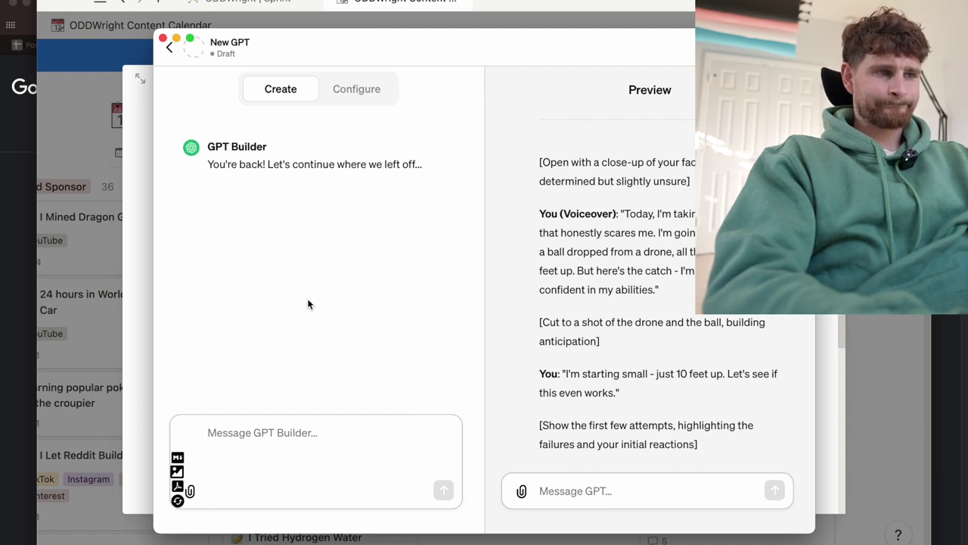
key("super+Tab")
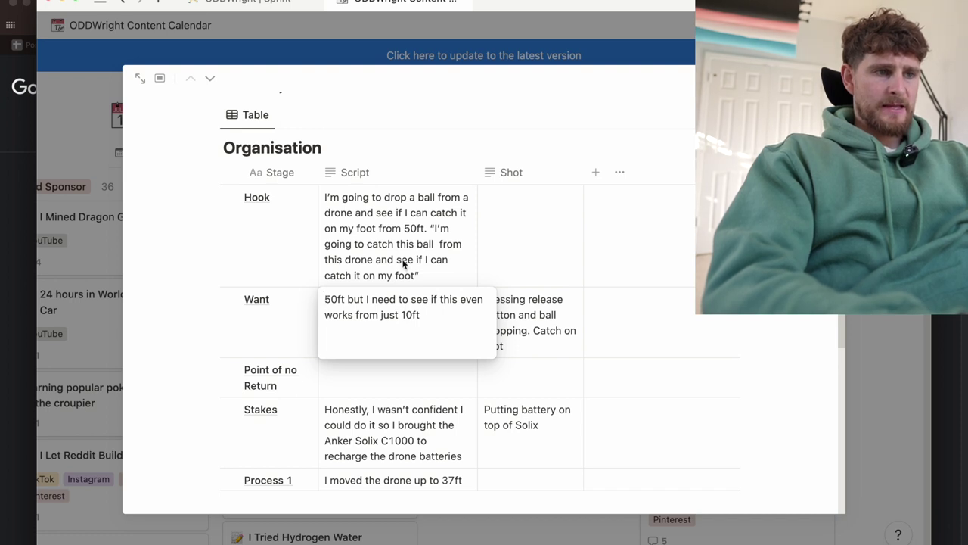
key("Escape")
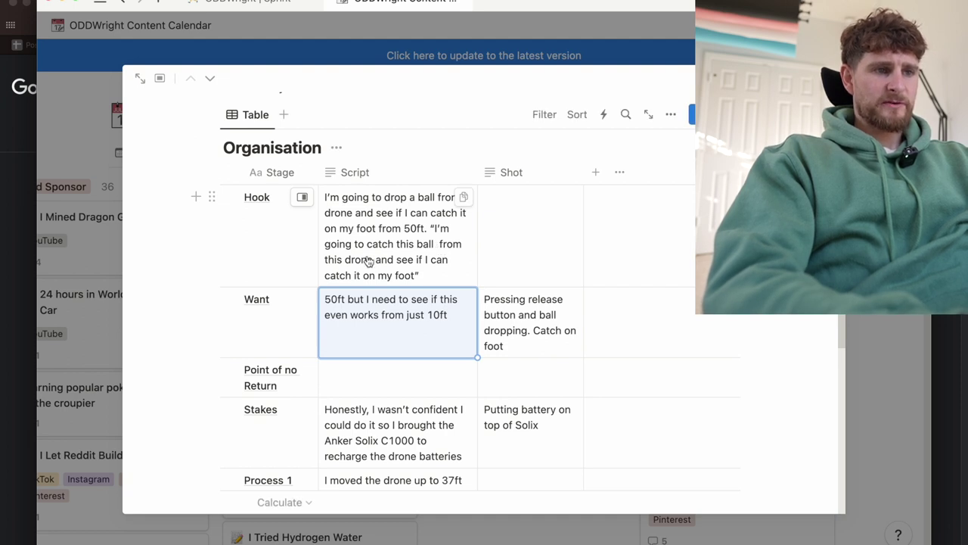
Switch to Finder and open the Template Final Cut Pro library in the Dropping Ball From Drone folder
key("super+Tab")
key("super+Tab")
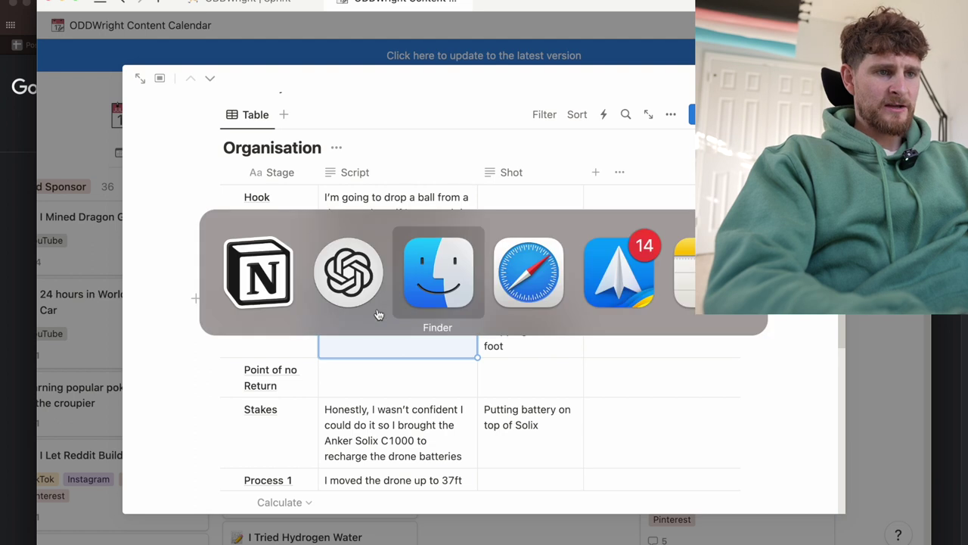
left_click(333, 161)
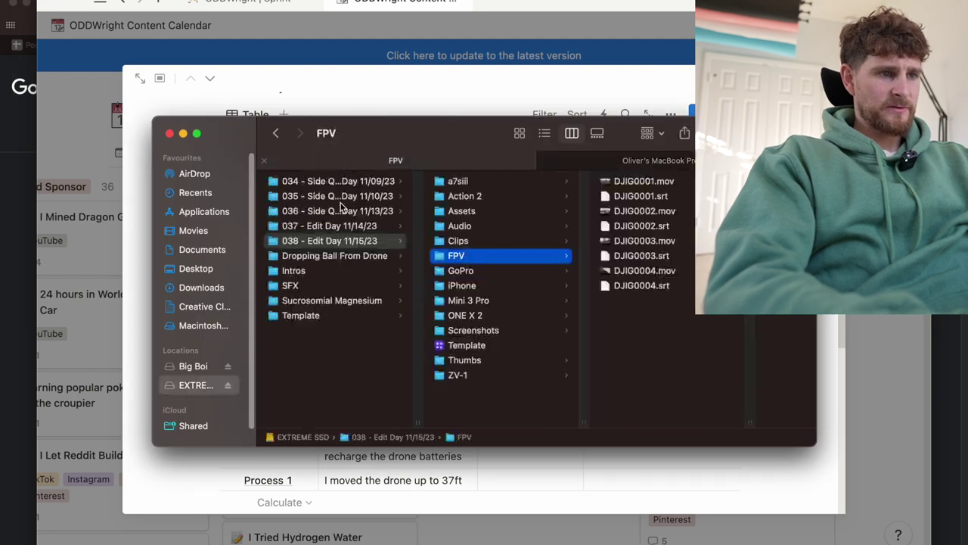
left_click(332, 259)
left_click(514, 345)
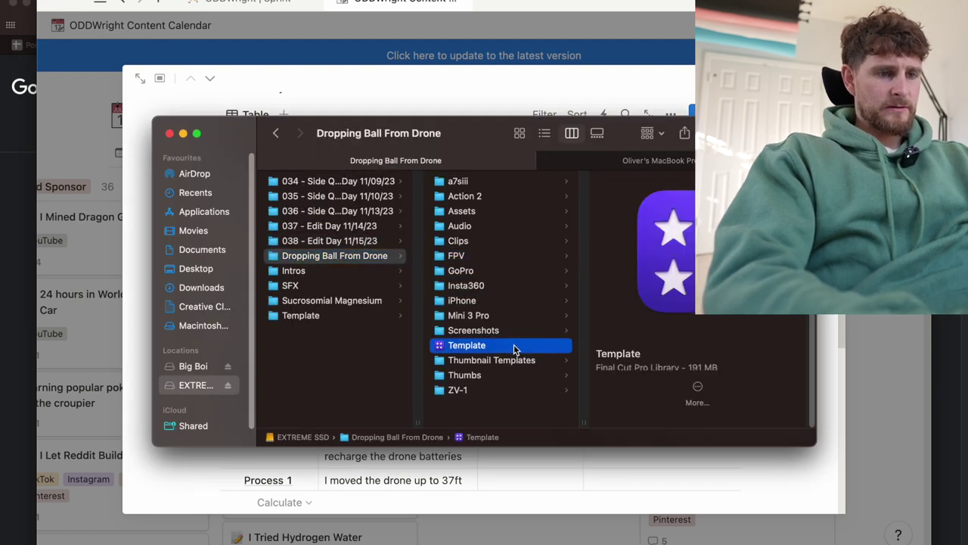
double_click(514, 344)
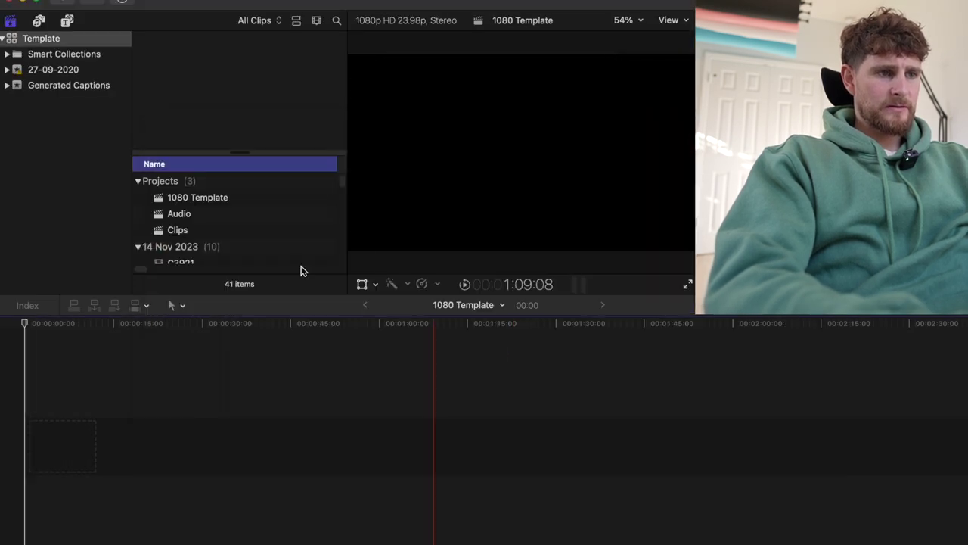
Open the Audio project and play its first few seconds to review the opening footage
left_click(219, 203)
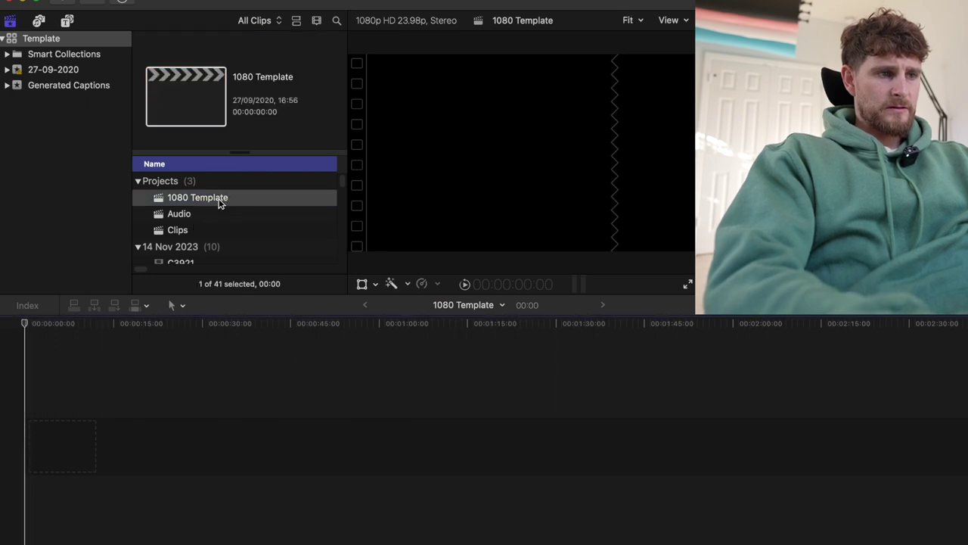
left_click(249, 199)
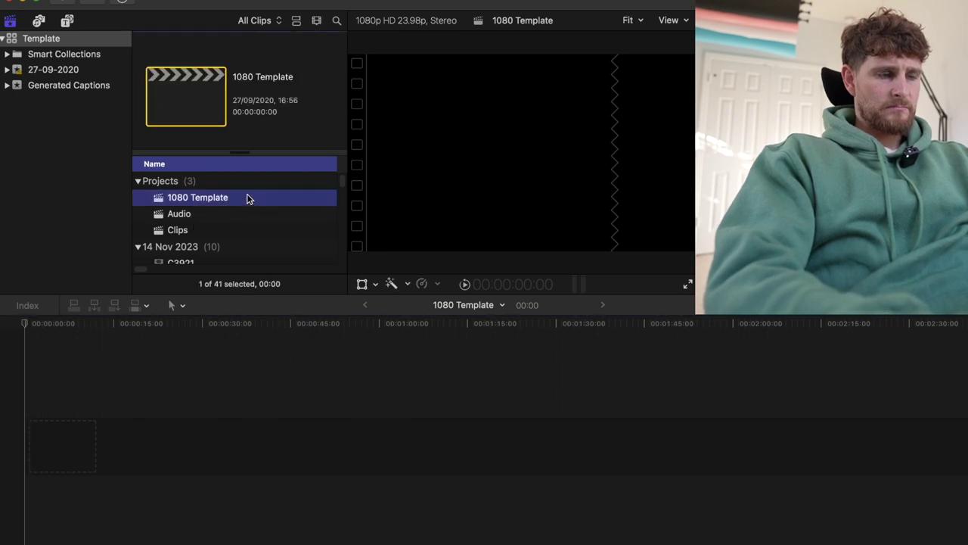
double_click(230, 218)
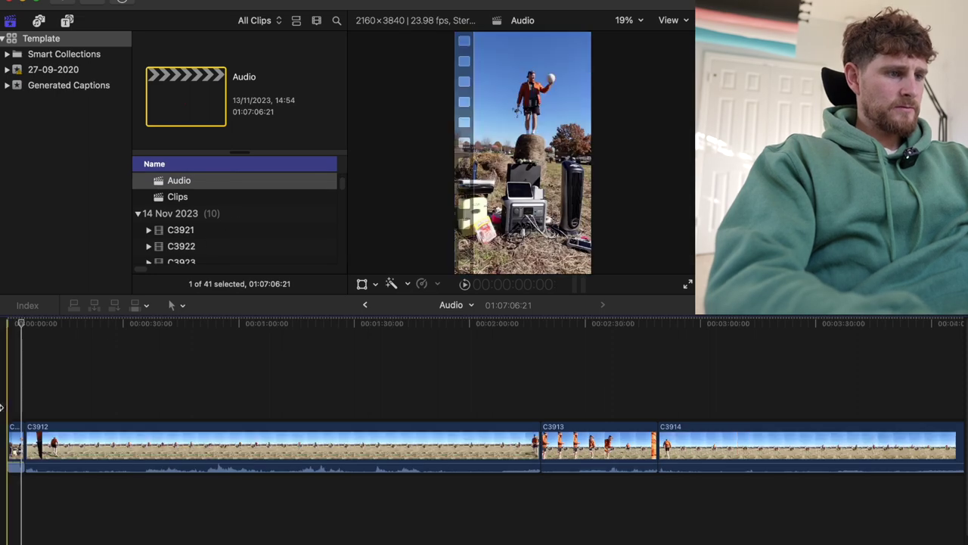
key("space")
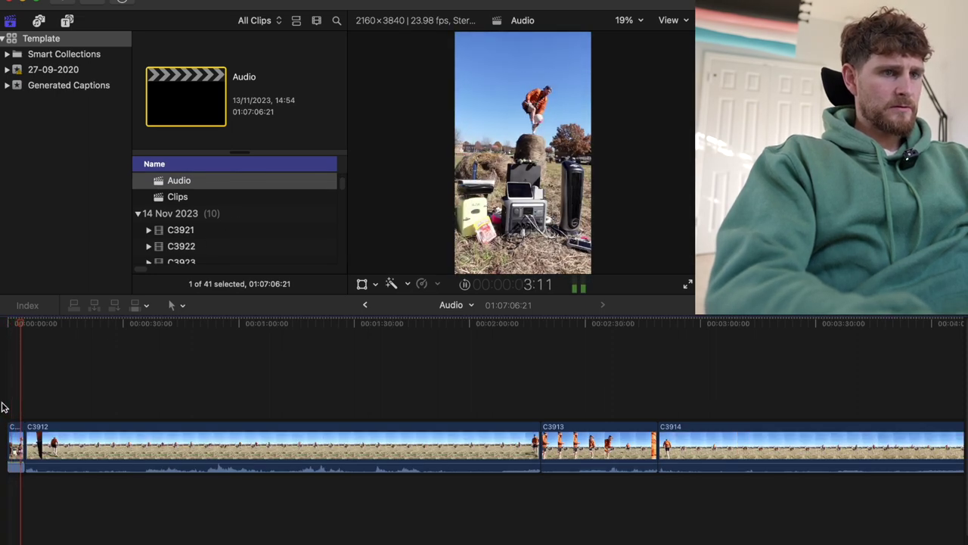
key("space")
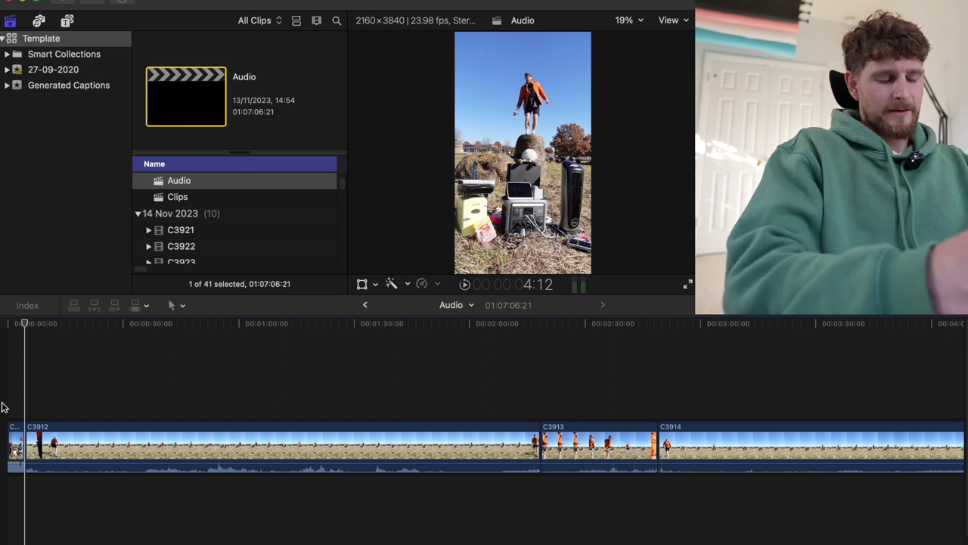
Switch to Notion and replace the wording before "10ft" in the Want row's script with "I questioned my ability"
key("super+shift+r")
key("super+Tab")
key("super+Tab")
key("Tab")
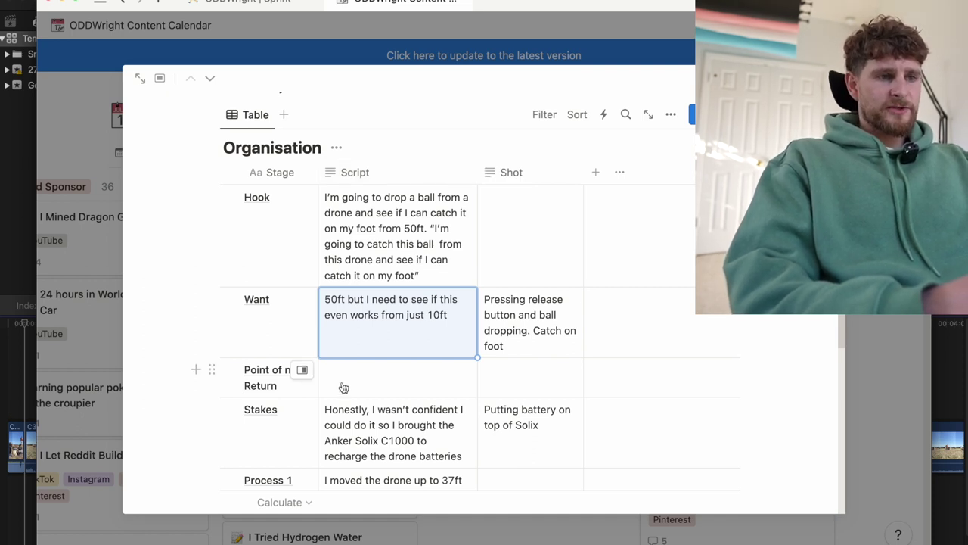
left_click(382, 313)
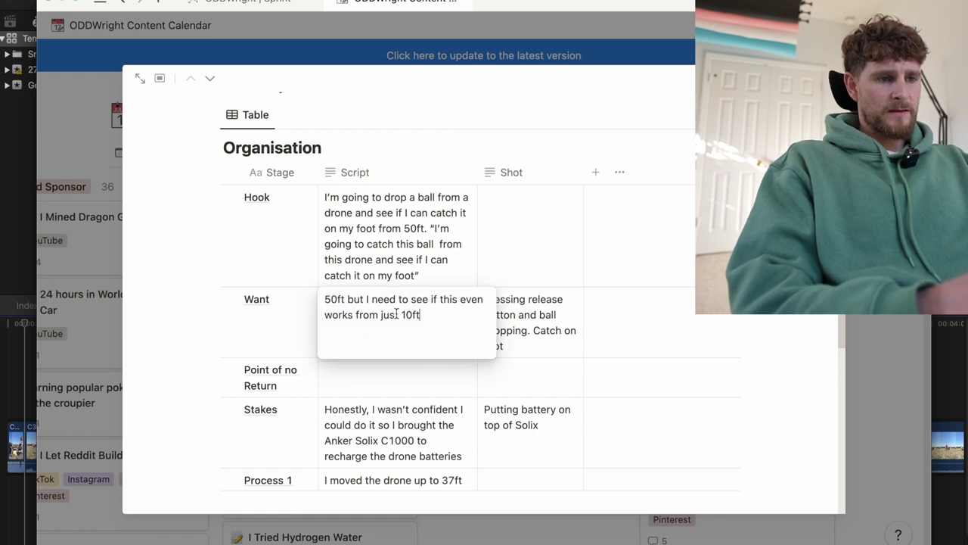
left_click_drag(402, 314, 327, 295)
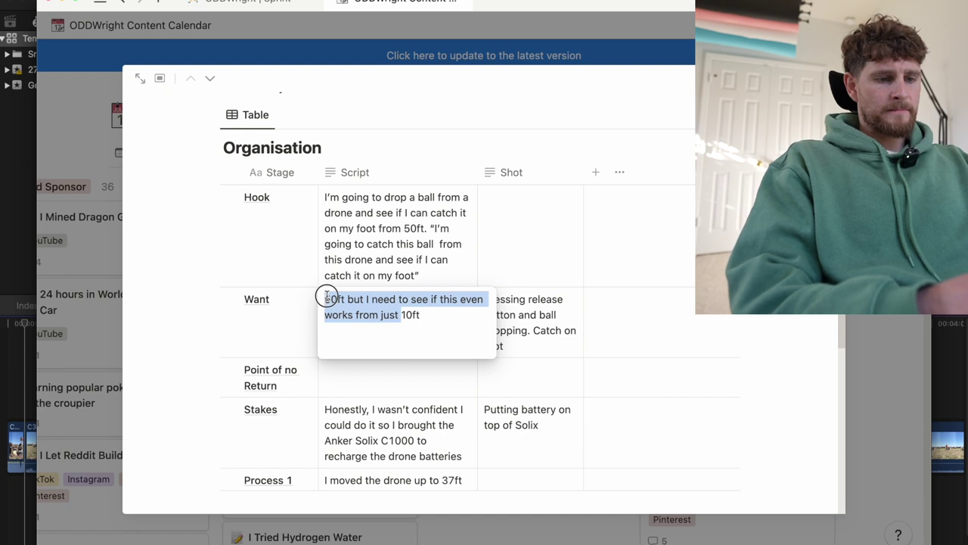
left_click_drag(327, 296, 327, 296)
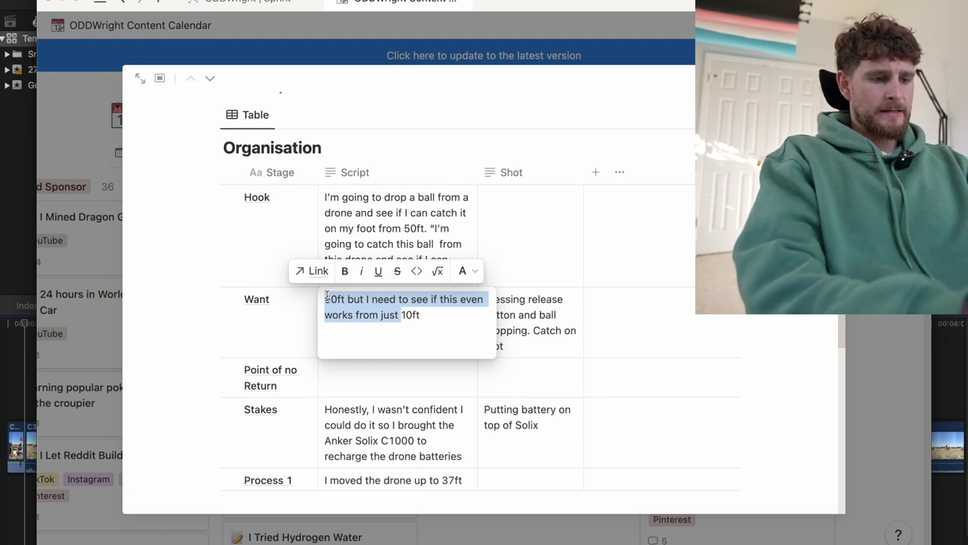
type("I questioned ")
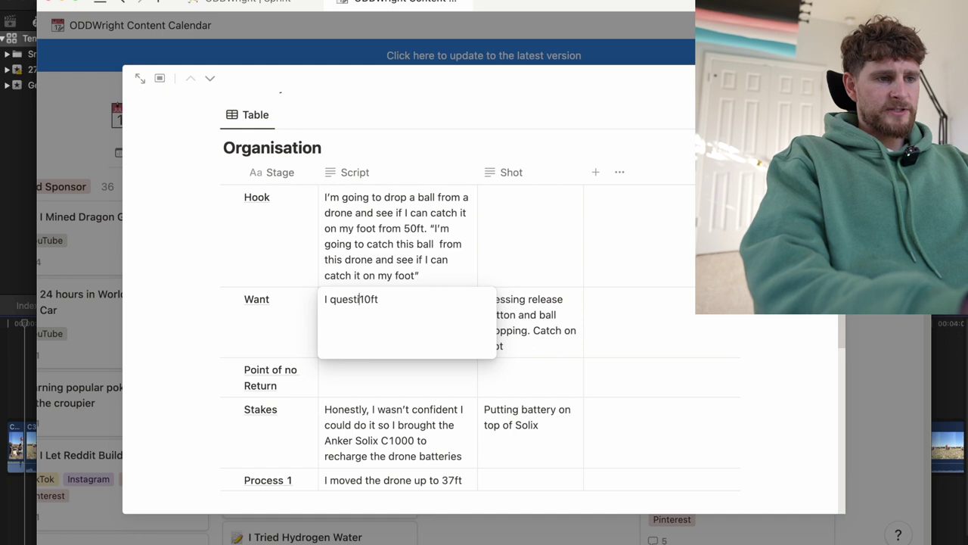
type("my abilit")
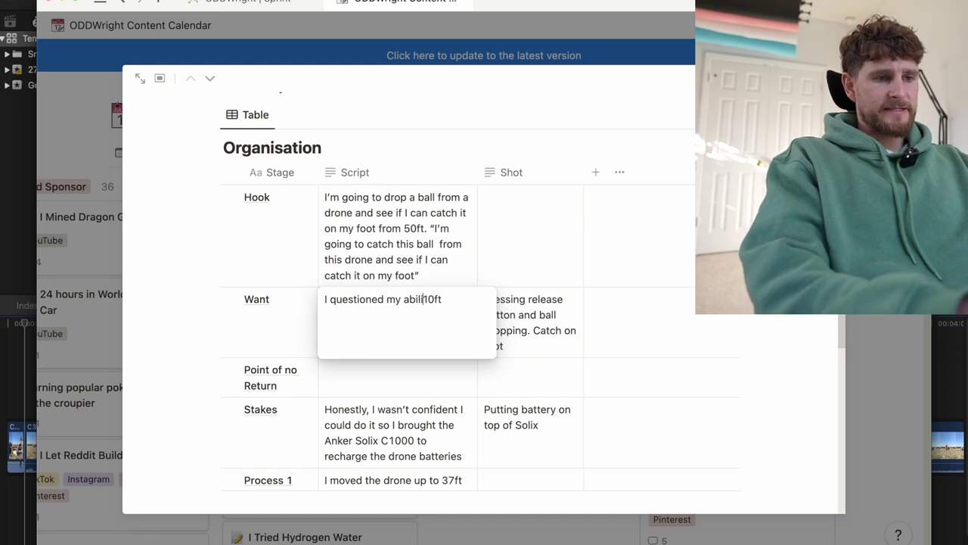
type("y")
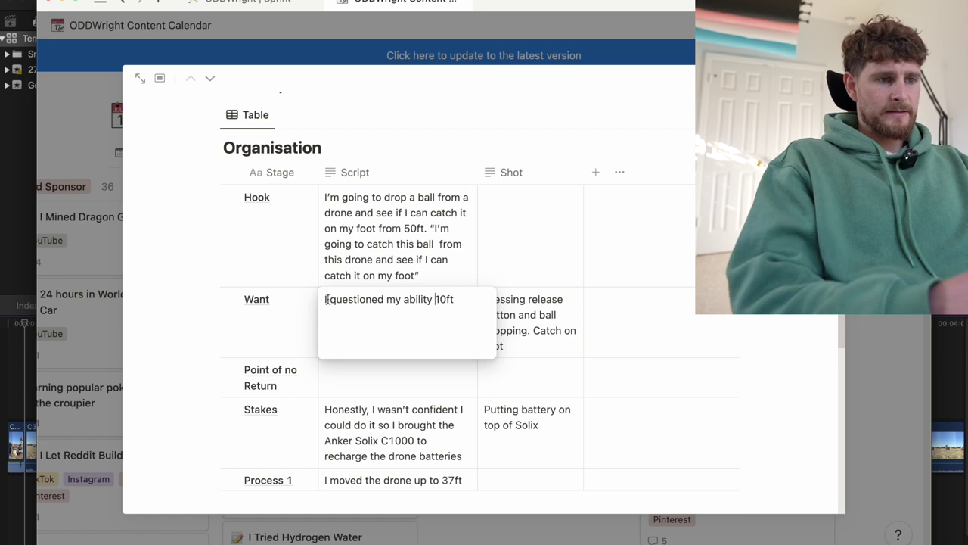
Reword the Want row's script to "Questioning my ability, I started from 10ft"
left_click_drag(335, 300, 322, 299)
type("Q")
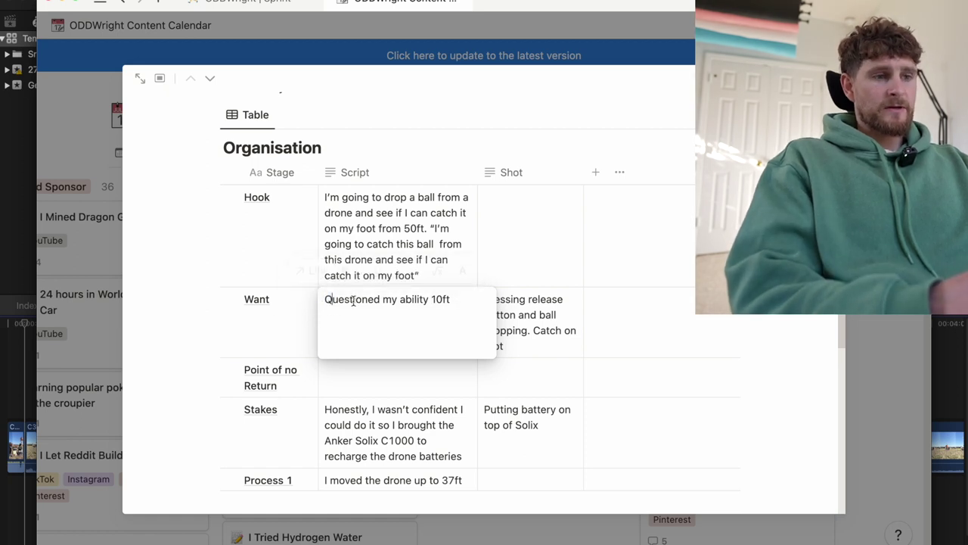
left_click(377, 300)
key("BackSpace")
key("BackSpace")
type("ing")
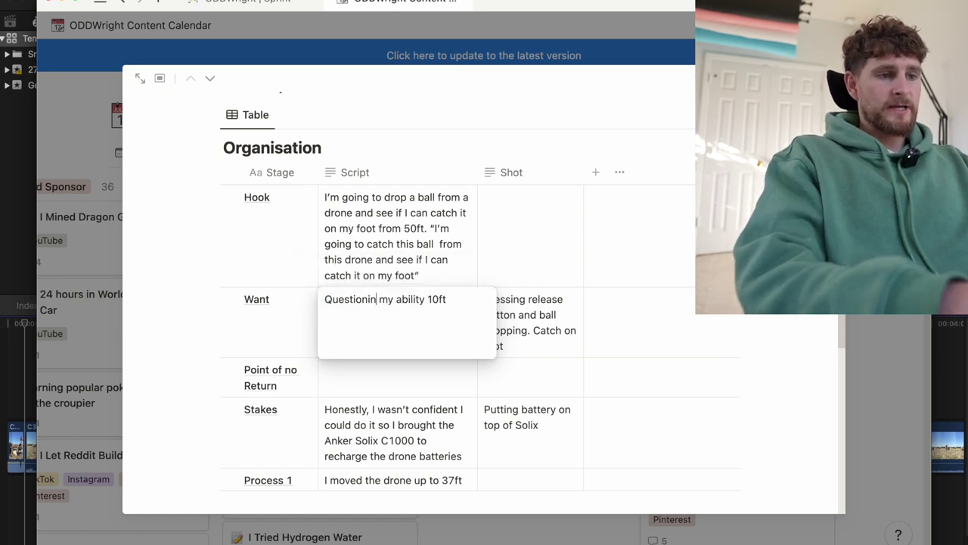
left_click(432, 299)
type(", I started")
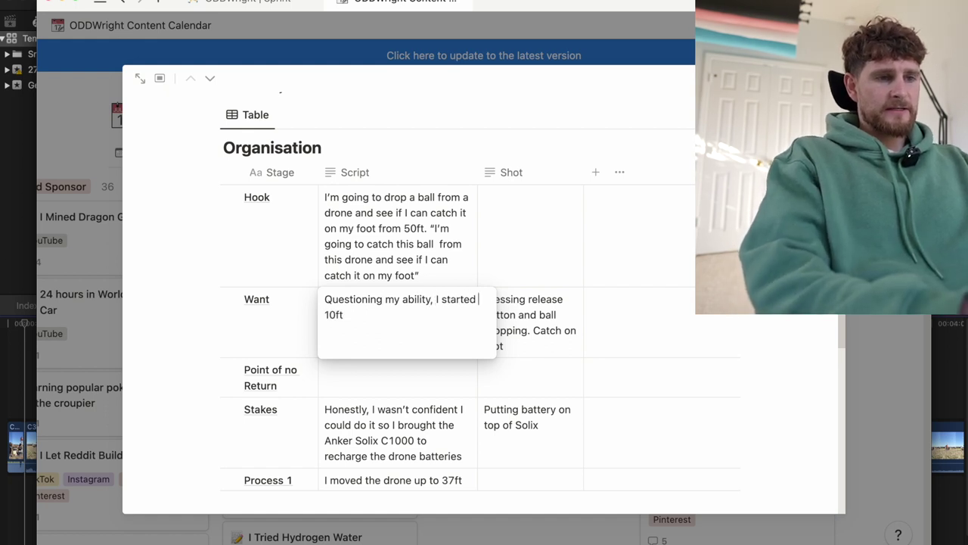
type(" from")
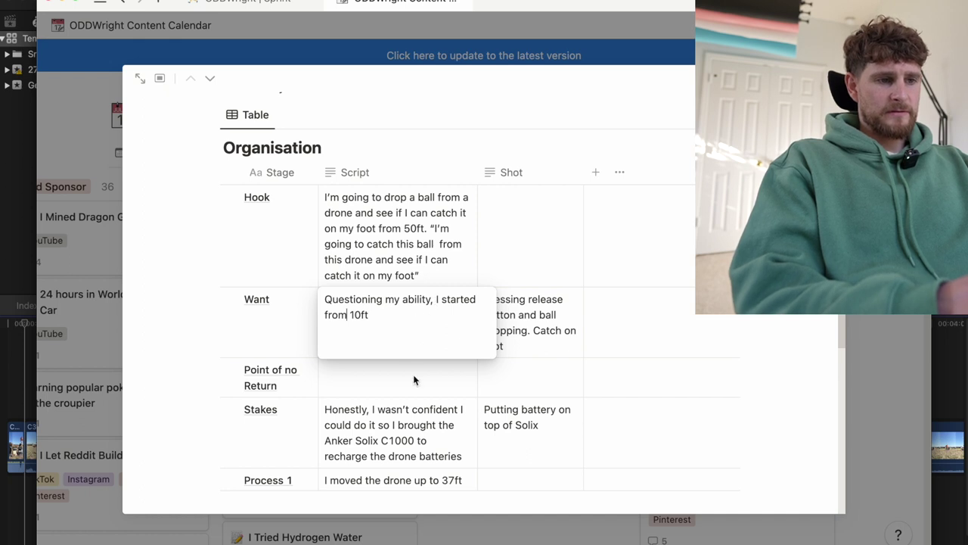
key("Escape")
Review the script text of the Stakes row in the Organisation table
scroll(408, 444, "down", 3)
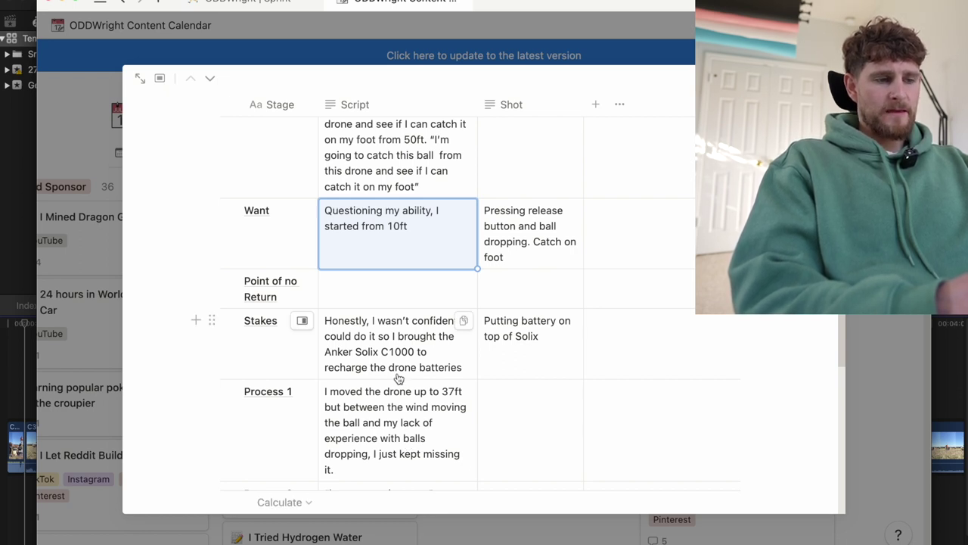
left_click(398, 378)
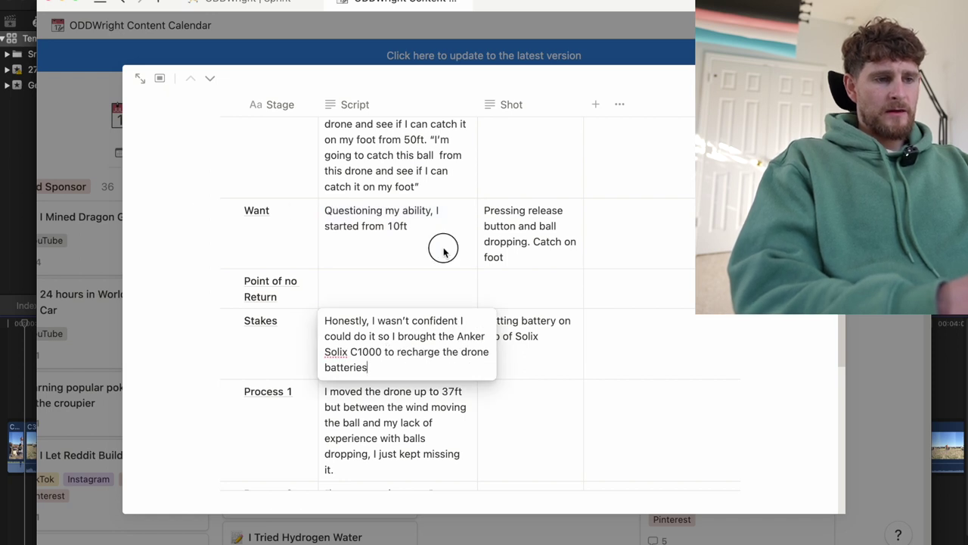
key("Escape")
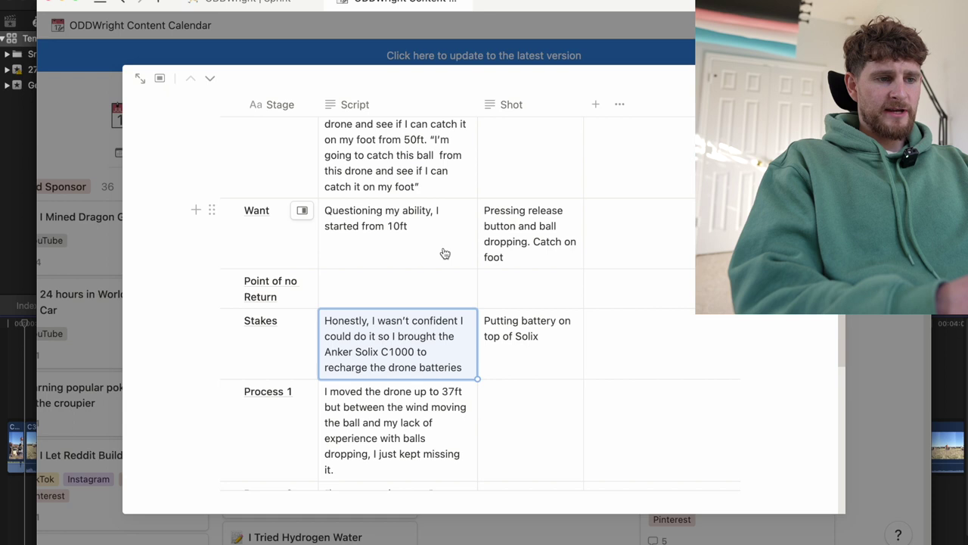
Switch to ChatGPT and read the closing lines of the generated script in the preview, from the triumphant line to the lesson
key("super+Tab")
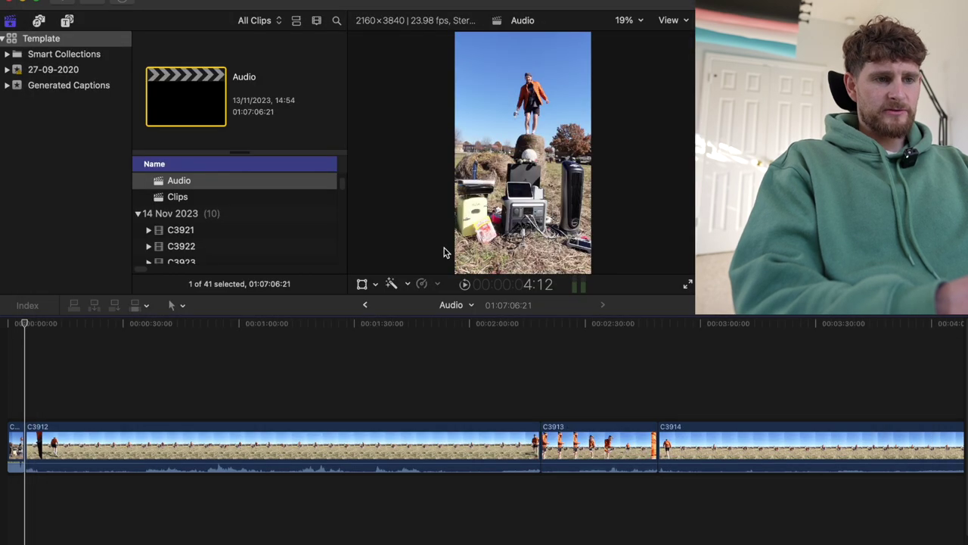
key("super+Tab")
key("super+Tab")
key("super+Tab")
key("super+Tab")
scroll(627, 395, "down", 5)
scroll(627, 399, "down", 5)
scroll(626, 400, "down", 2)
scroll(626, 395, "down", 3)
scroll(626, 395, "down", 2)
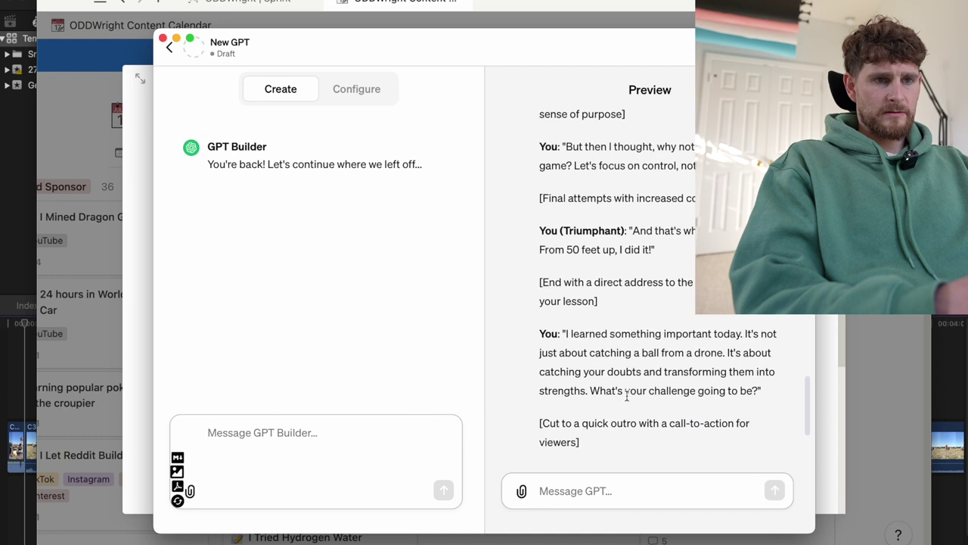
scroll(626, 396, "down", 3)
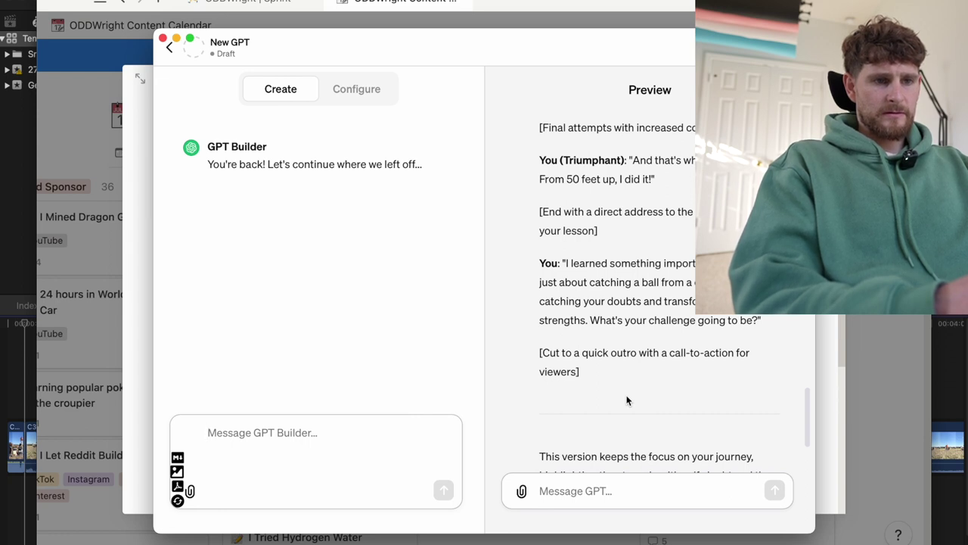
scroll(627, 400, "up", 1)
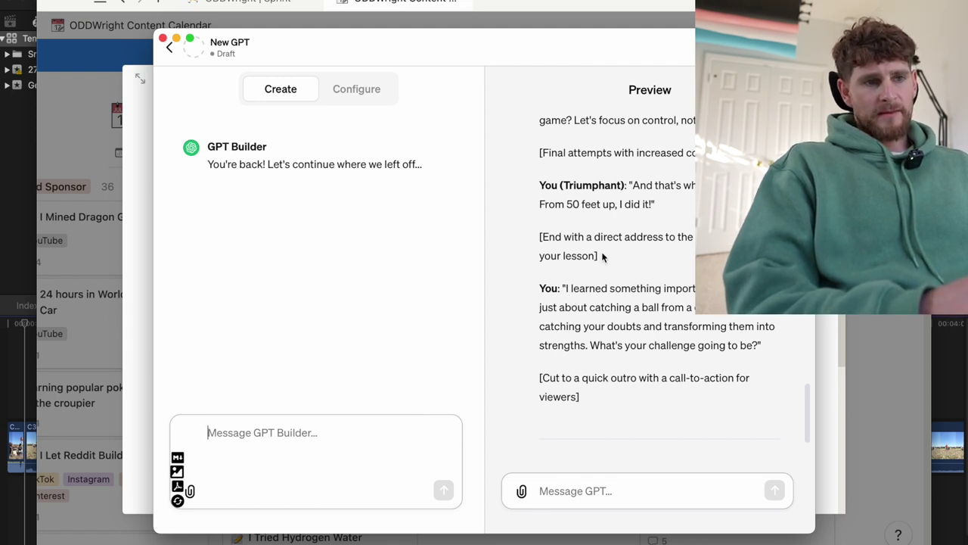
left_click_drag(652, 199, 636, 185)
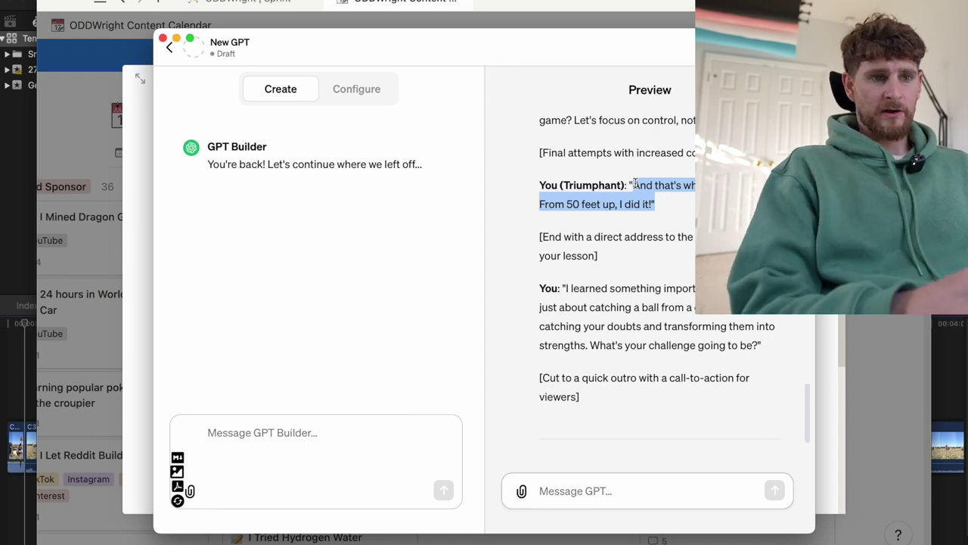
left_click_drag(565, 287, 757, 345)
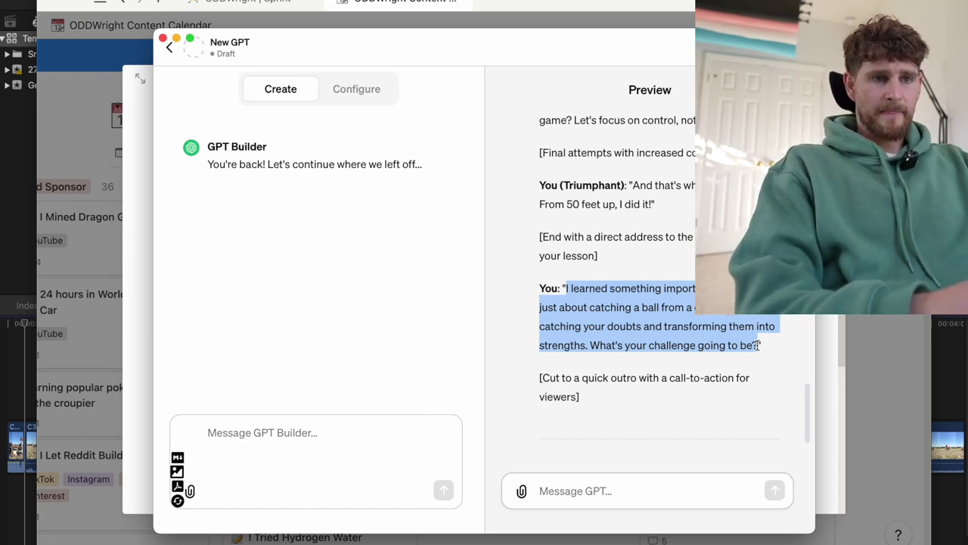
left_click(687, 309)
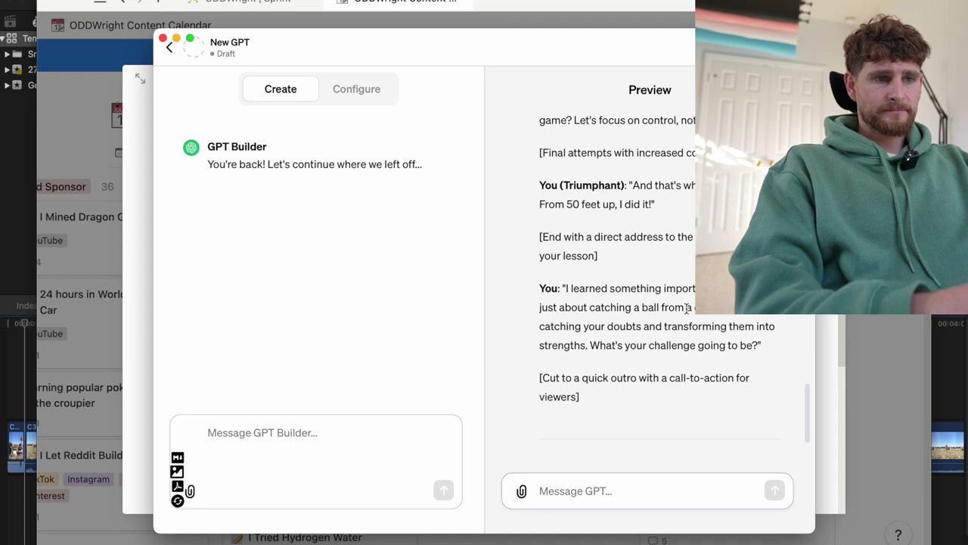
Switch to Notion and review the script text of the Hook and Want rows
key("super+Tab")
scroll(406, 215, "up", 2)
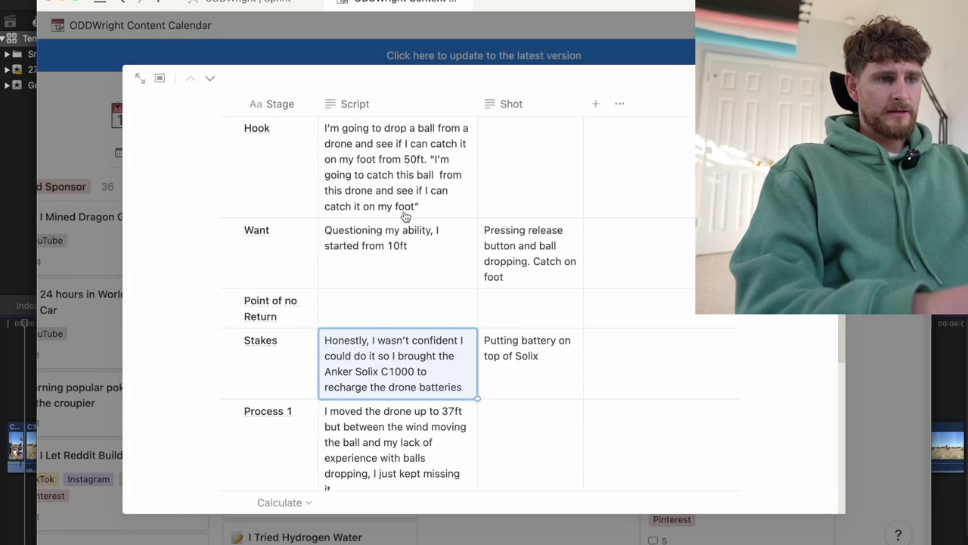
left_click(413, 244)
left_click_drag(398, 244, 323, 229)
Switch to ChatGPT and find the "But then I thought" line in the generated script
key("super+Tab")
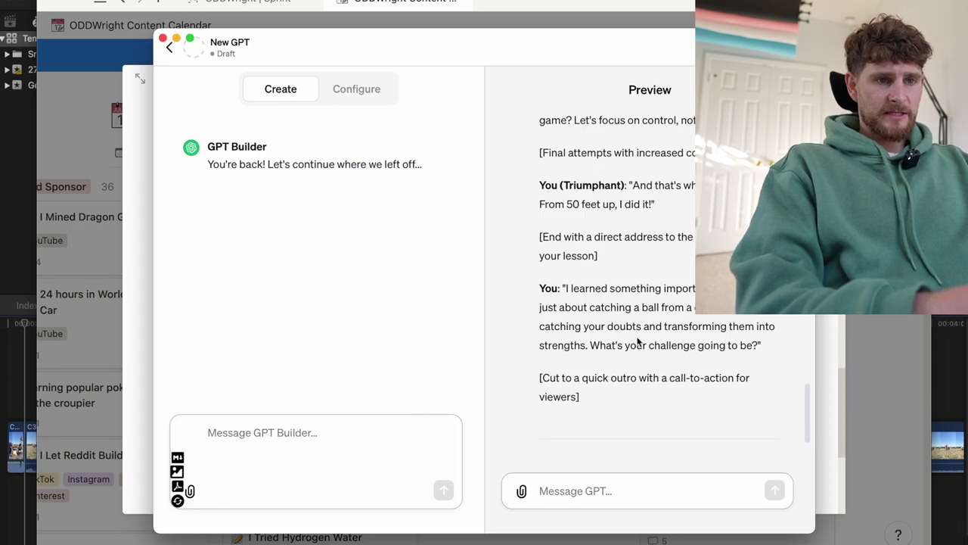
scroll(638, 341, "up", 5)
scroll(637, 335, "up", 1)
left_click_drag(573, 285, 658, 285)
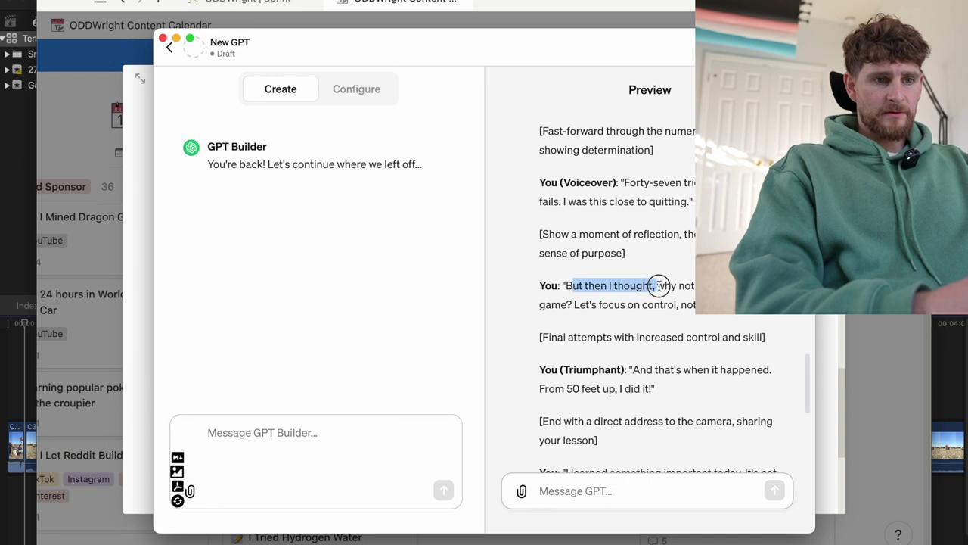
Switch to Notion, review the later script stages and open the Banana row's script text
key("super+Tab")
scroll(349, 291, "up", 3)
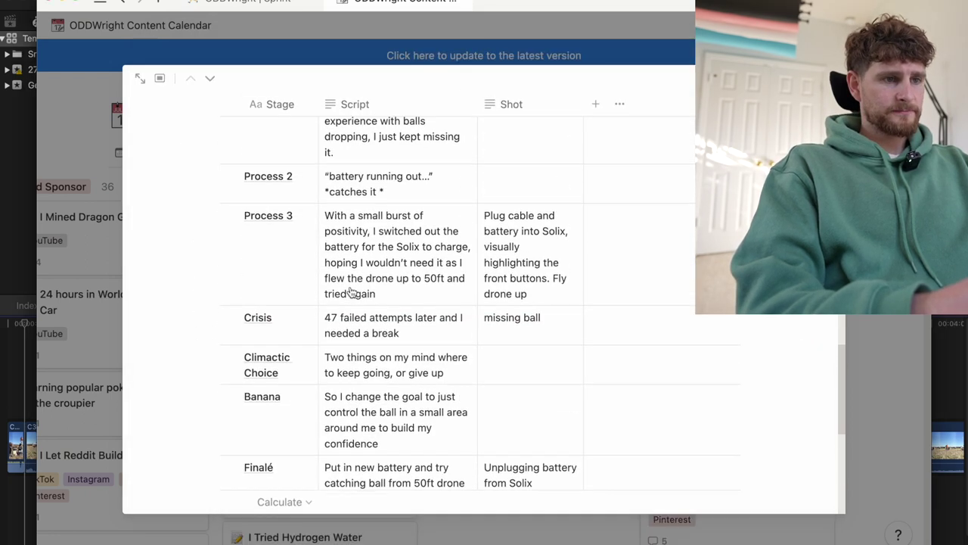
scroll(366, 333, "down", 1)
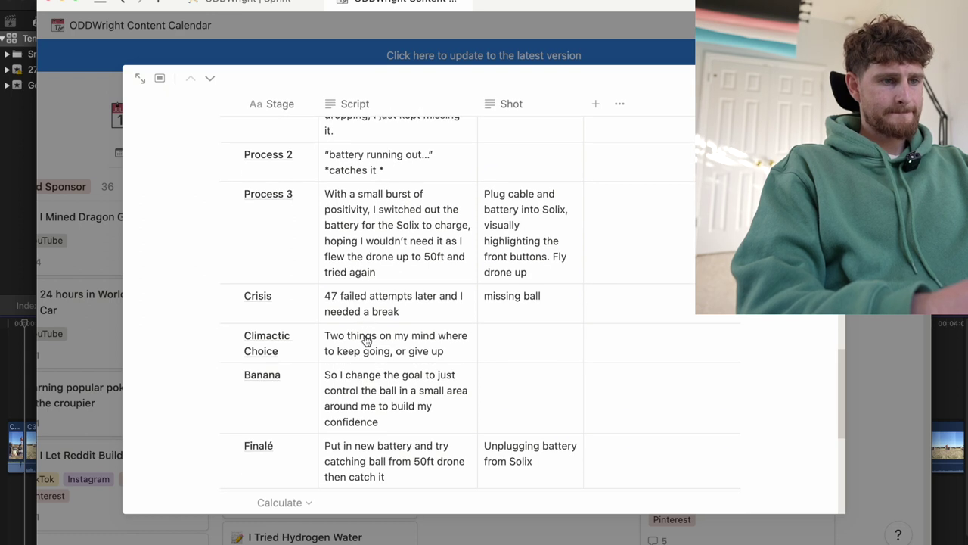
left_click(382, 403)
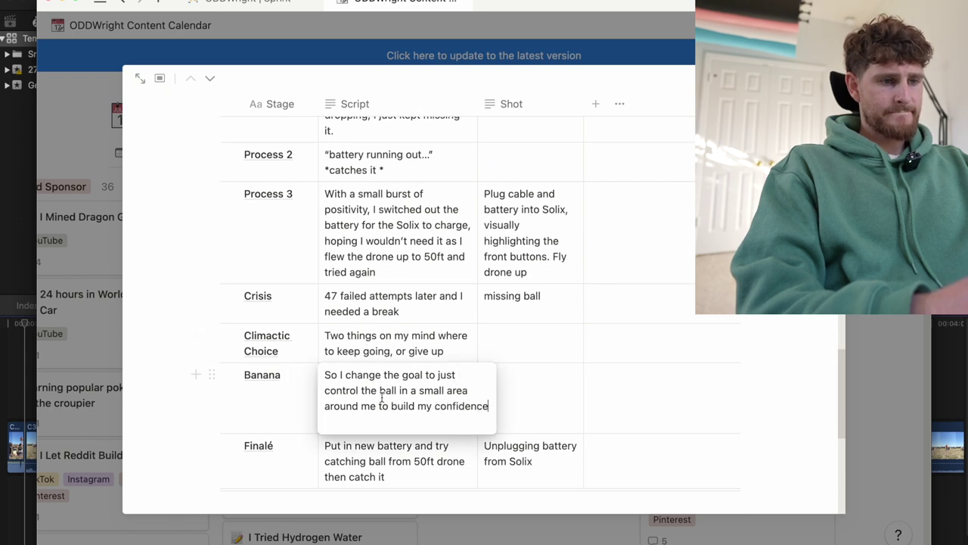
Copy the ChatGPT line from "But then I thought, why not change the game?" to "not just the catch." into the Banana row's Shot cell in Notion
key("super+Tab")
left_click_drag(566, 285, 675, 297)
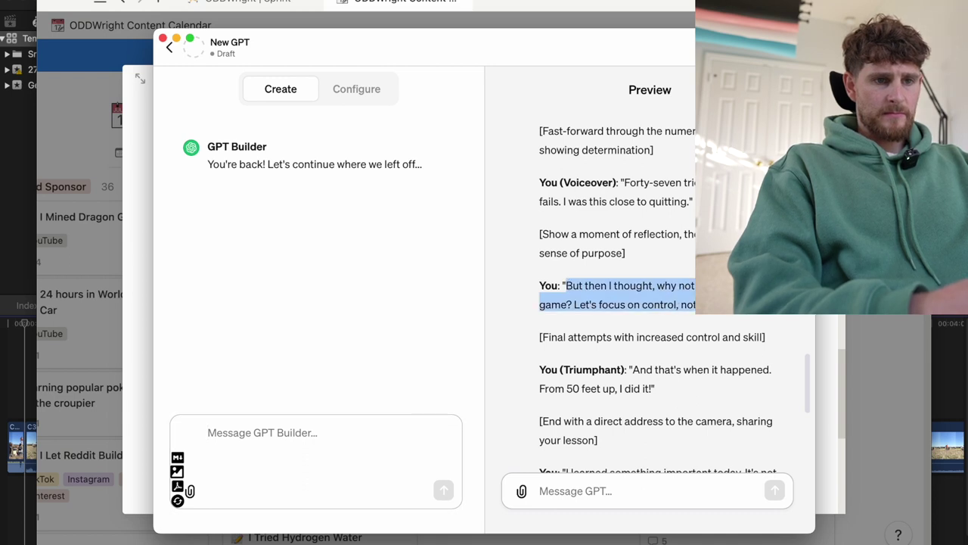
key("super+Tab")
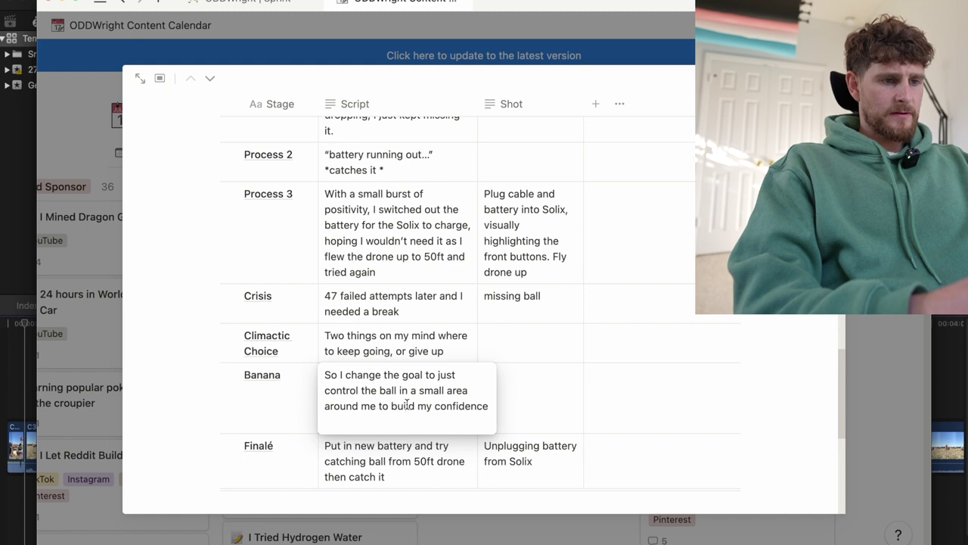
key("super+Tab")
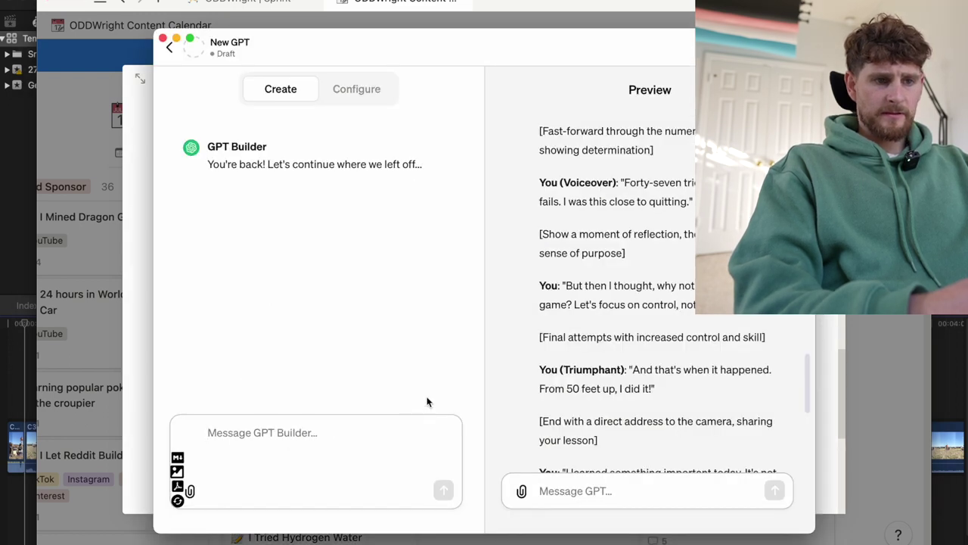
scroll(619, 355, "down", 5)
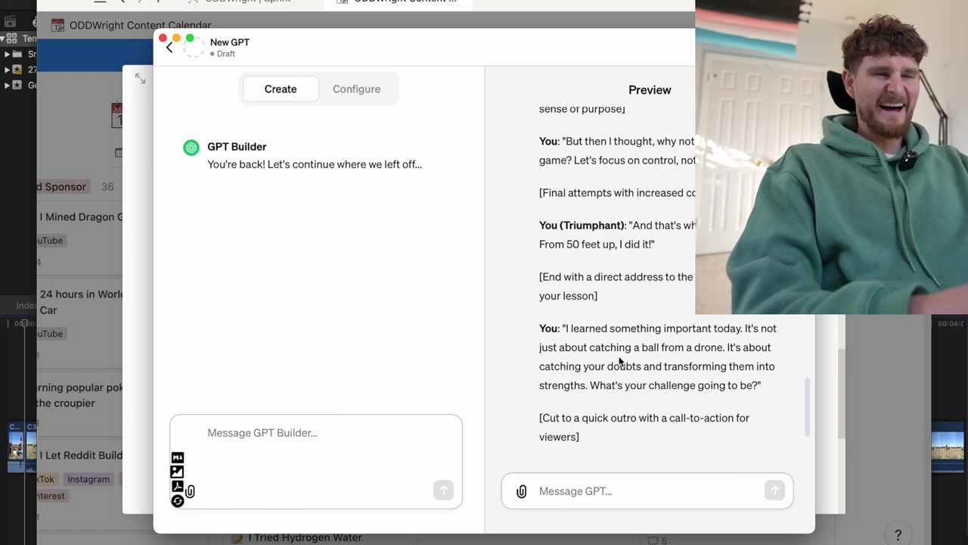
key("super+Tab")
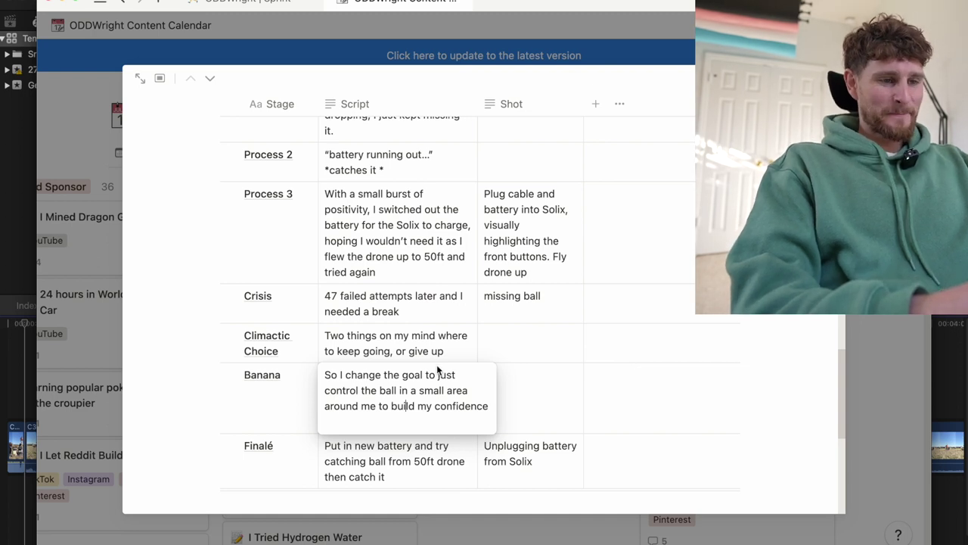
left_click(519, 401)
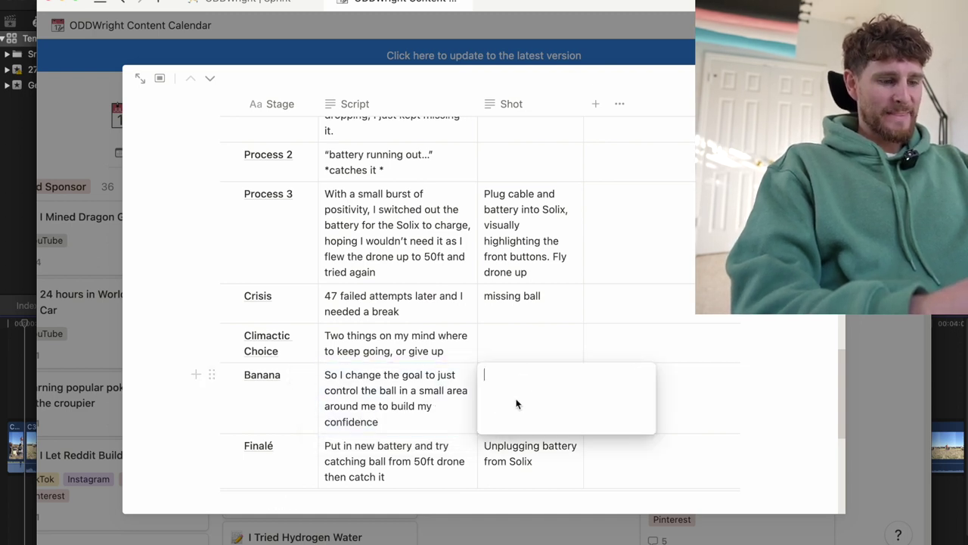
type("But then I thought, why not change the game? Let's focus on control, not just the catch.")
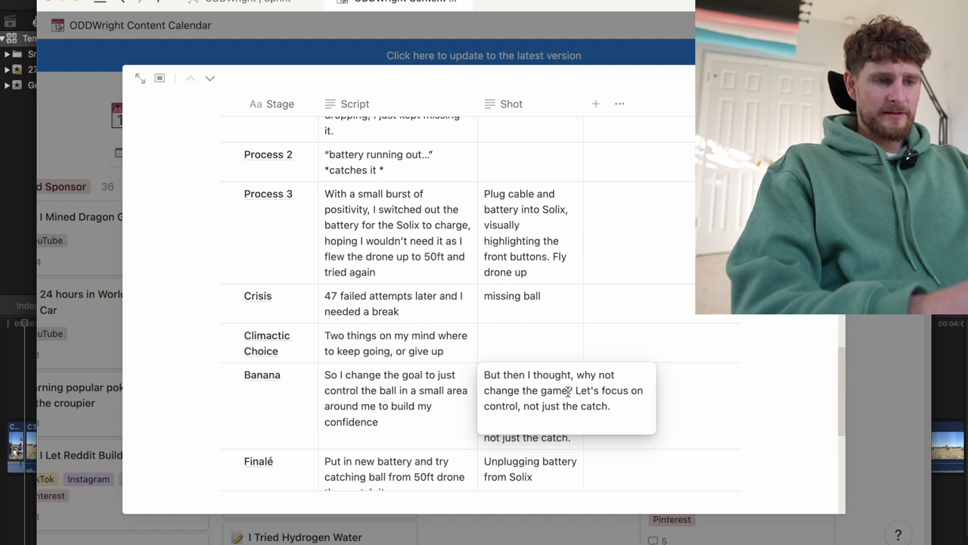
Reword the second sentence in the Banana row's Shot cell to begin "I should focus on ball control"
left_click(485, 406)
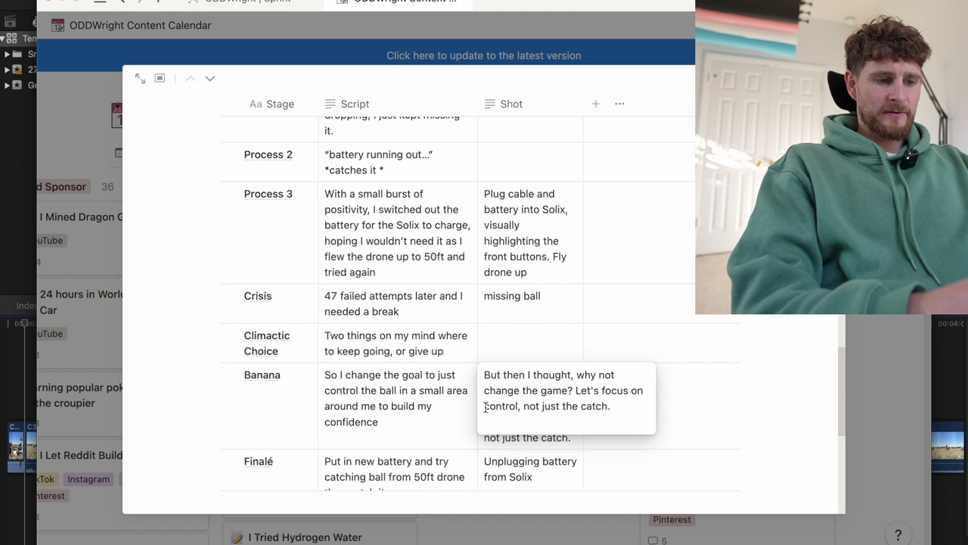
type("ball")
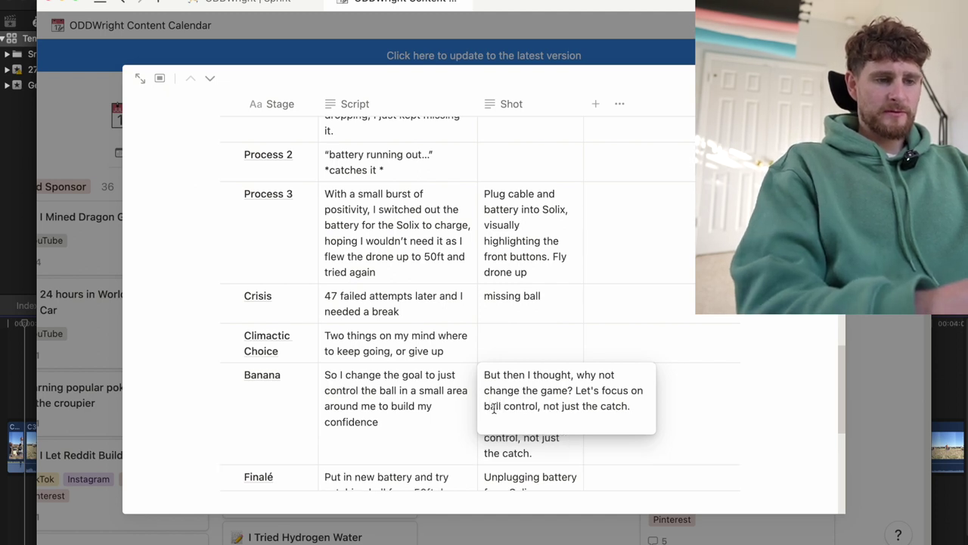
left_click_drag(602, 390, 577, 390)
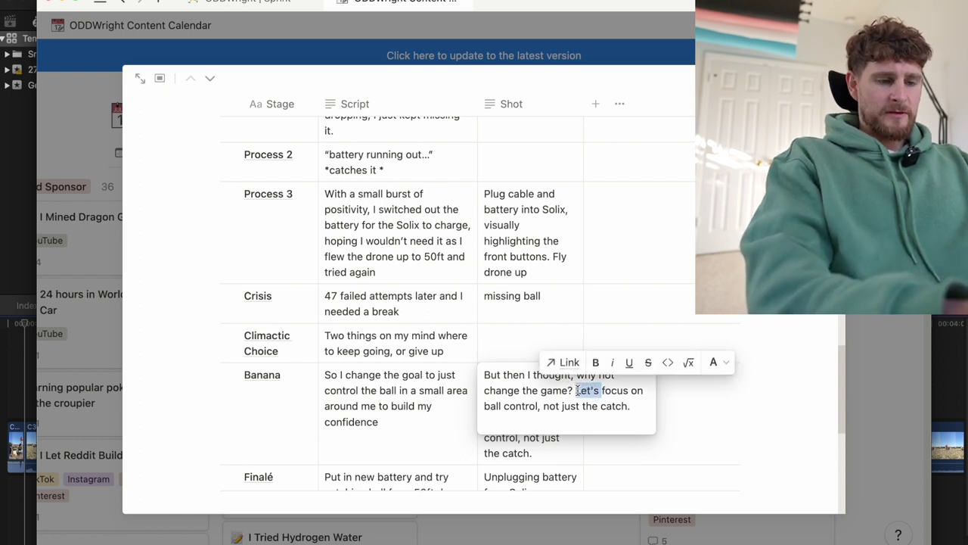
type("I should")
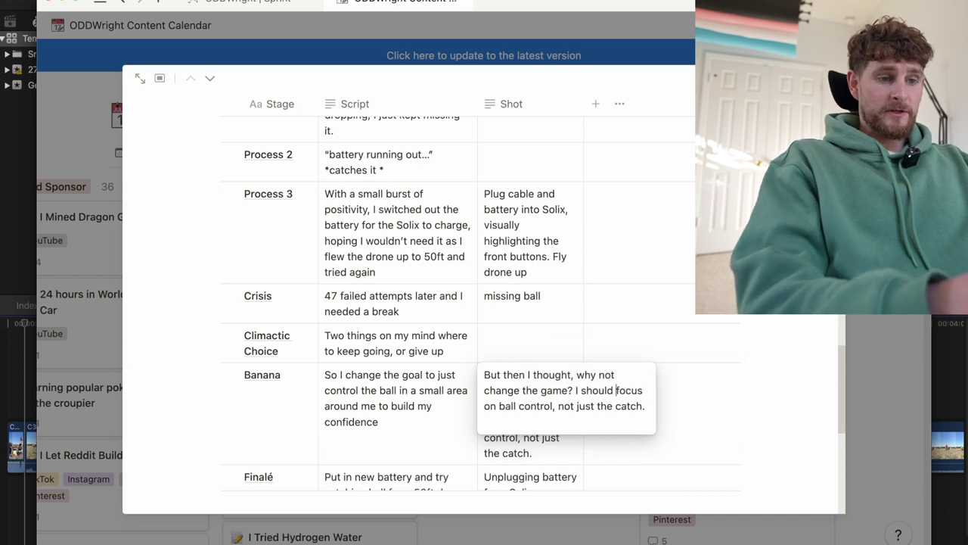
Change the ending of the Banana row's Shot text to "not just catching it on my foot."
double_click(603, 407)
key("BackSpace")
type("catching")
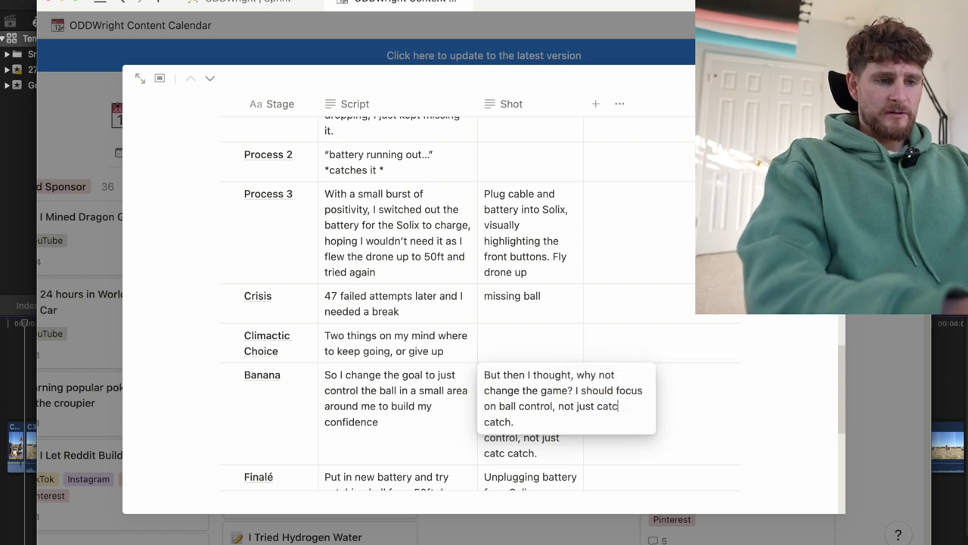
type(" it on")
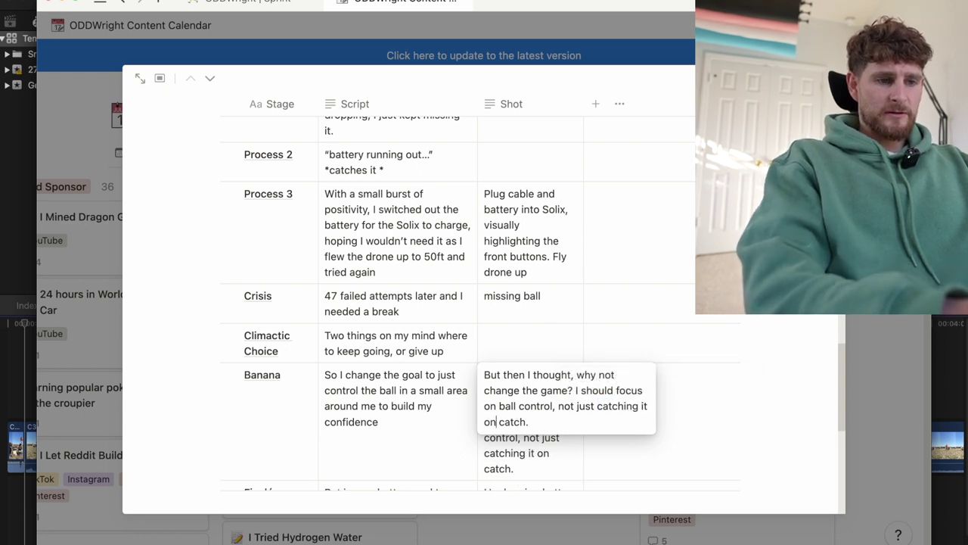
double_click(514, 421)
type("my foot")
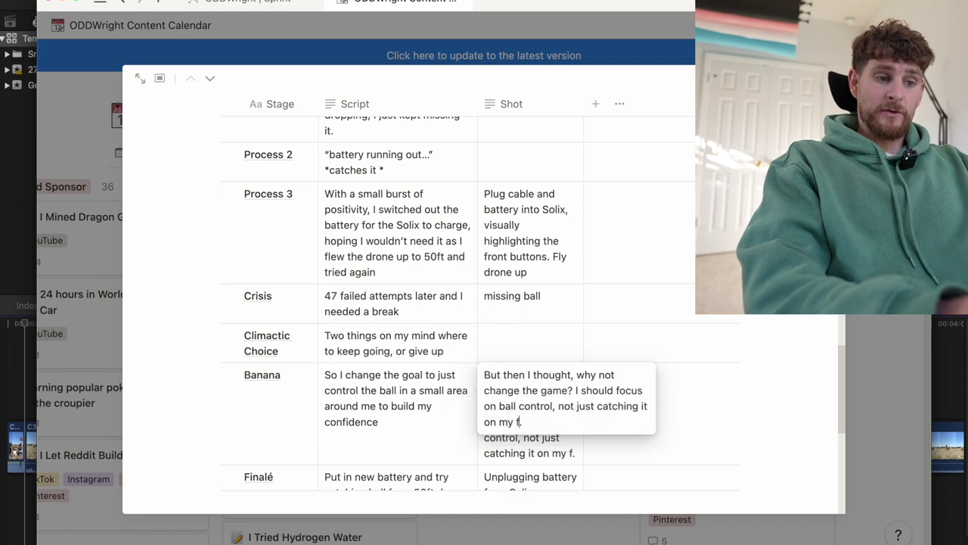
key("Escape")
Start the Finalé row's script with "With a new found confidence, I put in new battery"
scroll(545, 331, "down", 1)
scroll(545, 332, "down", 2)
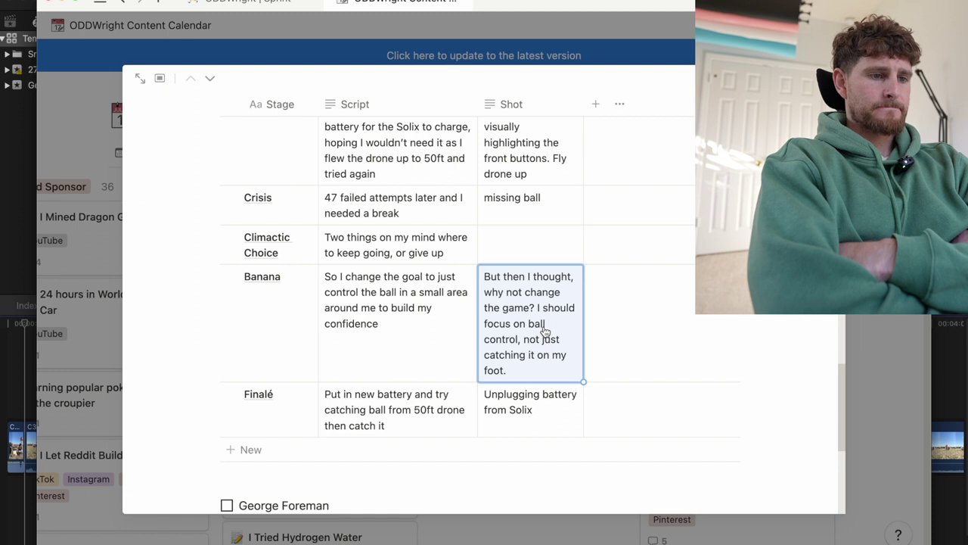
left_click(369, 406)
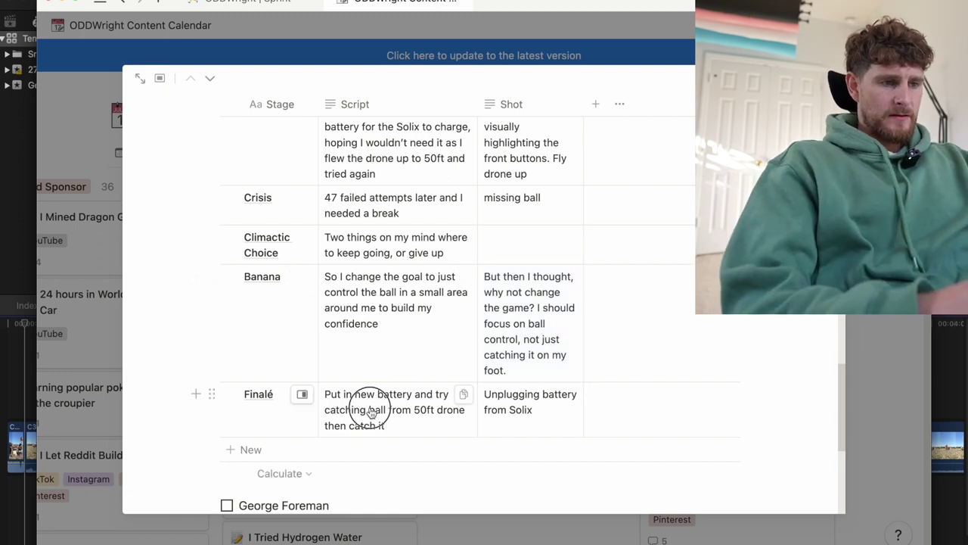
left_click(327, 393)
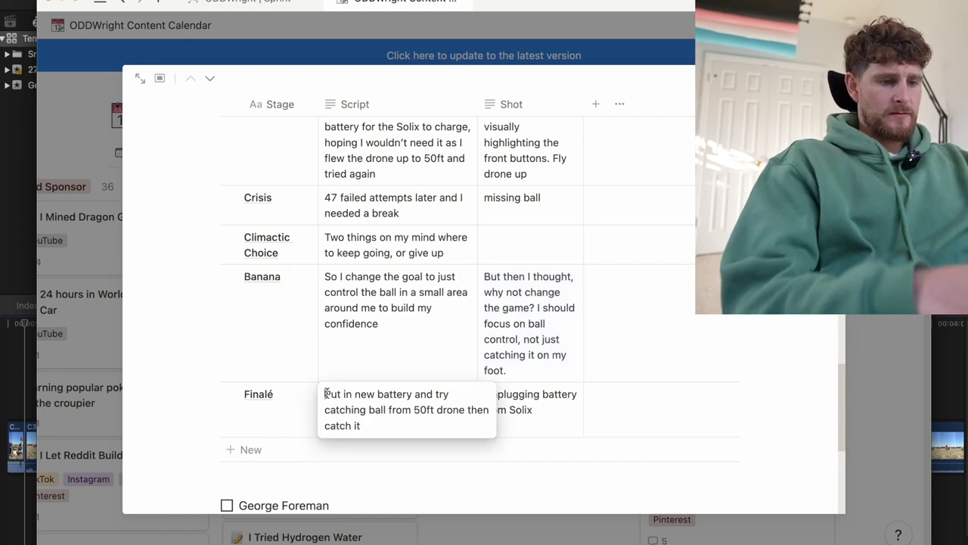
type("With a new")
type(" found confi")
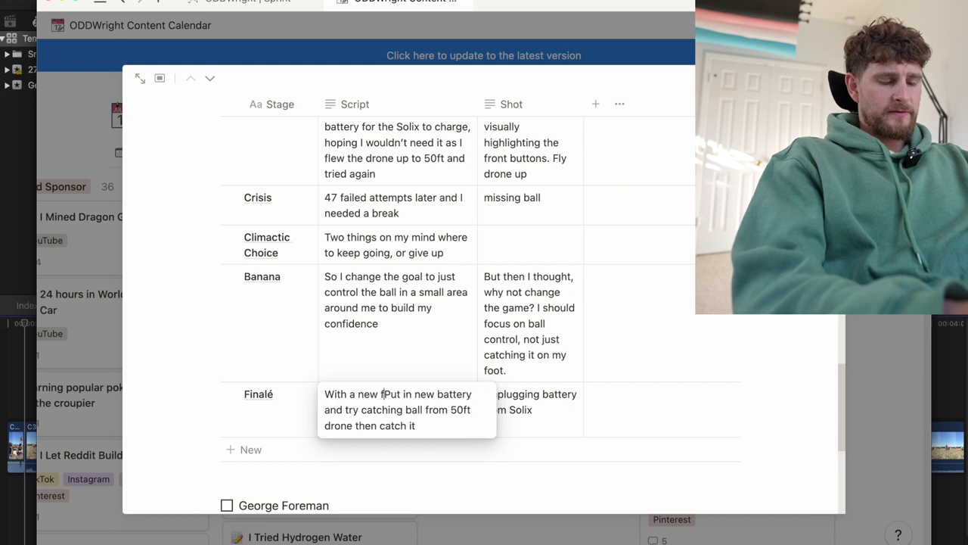
type("dence")
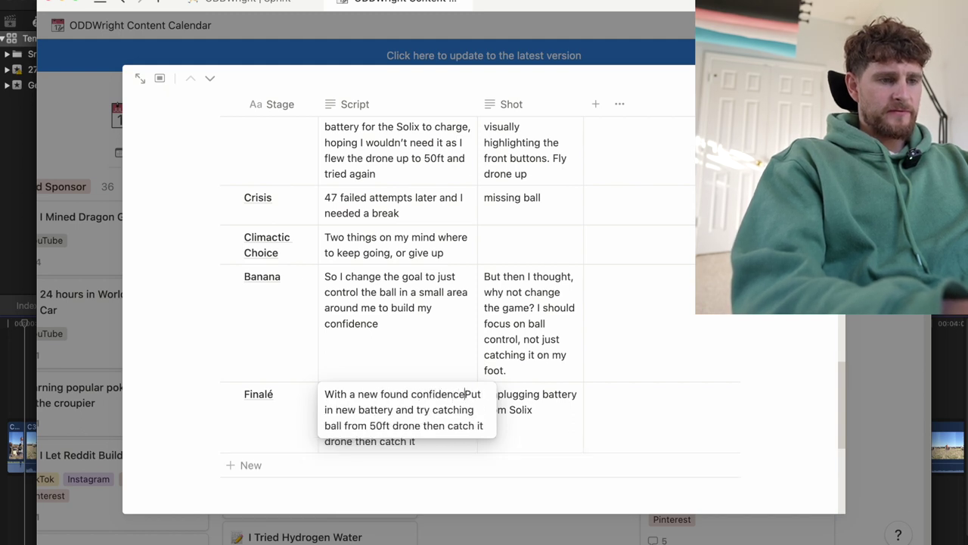
type(", I")
key("Delete")
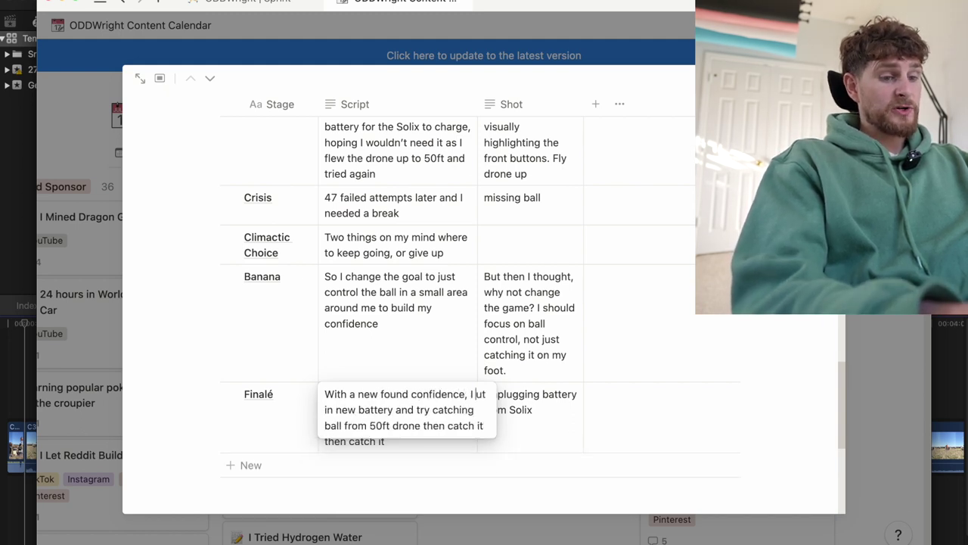
type("p")
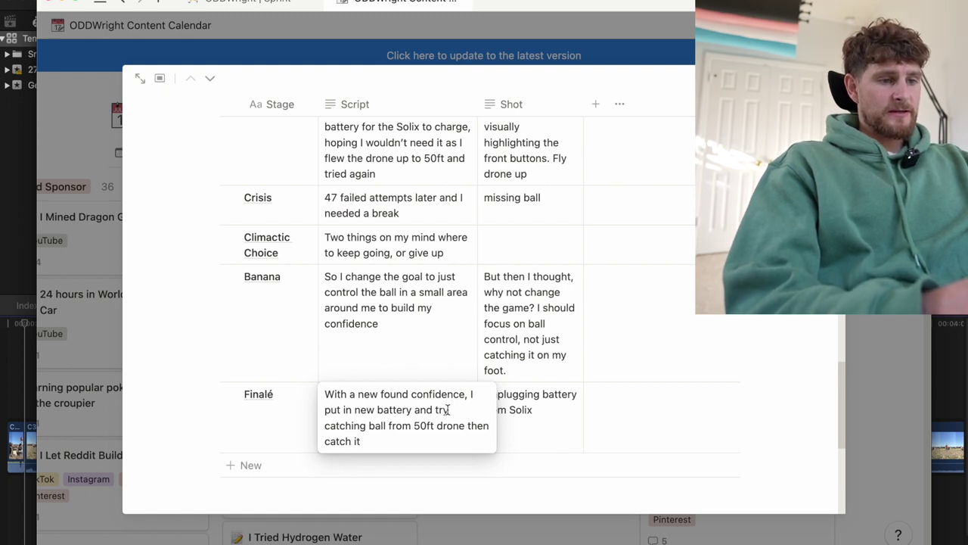
Change "try" to "tried" in the Finalé script and shorten its ending to "tried from 50ft"
key("BackSpace")
type("ied")
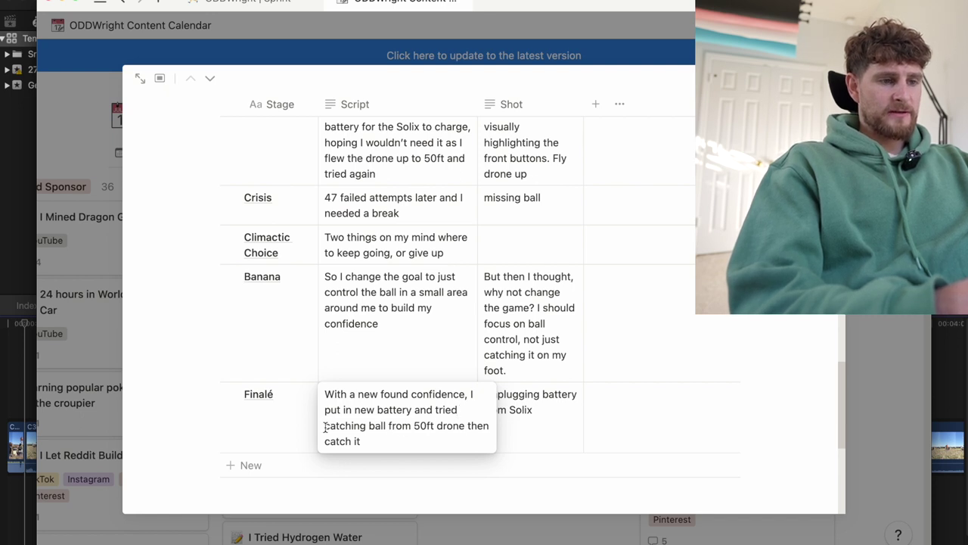
left_click_drag(324, 427, 382, 425)
key("BackSpace")
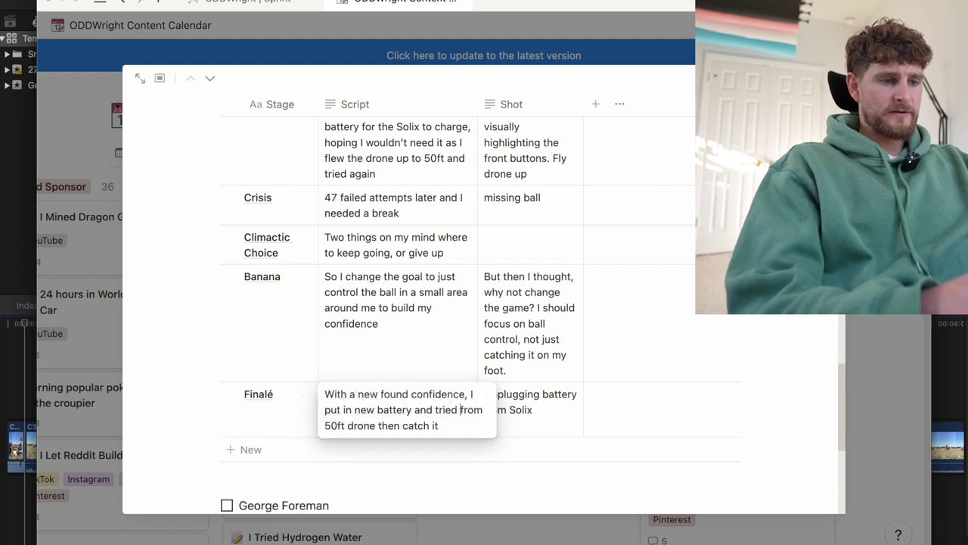
left_click_drag(348, 426, 440, 426)
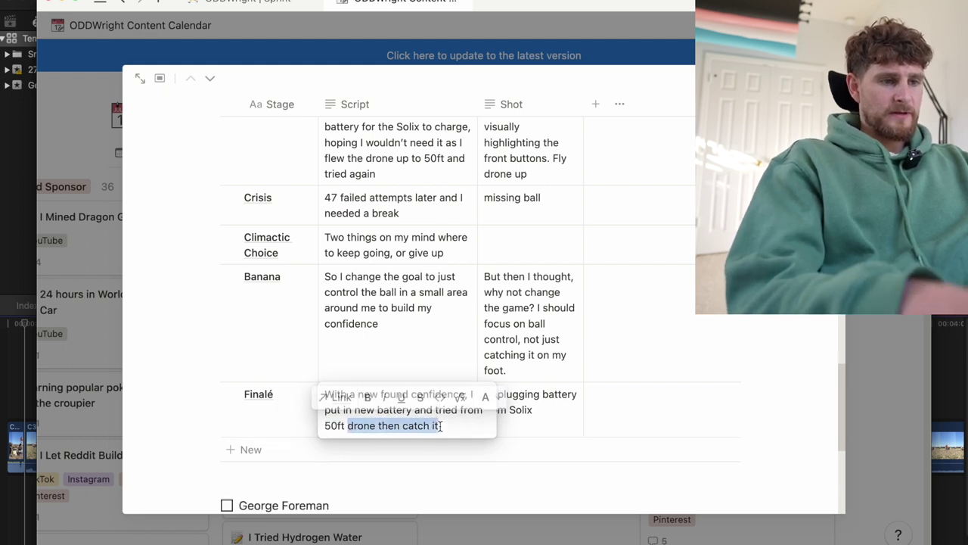
key("BackSpace")
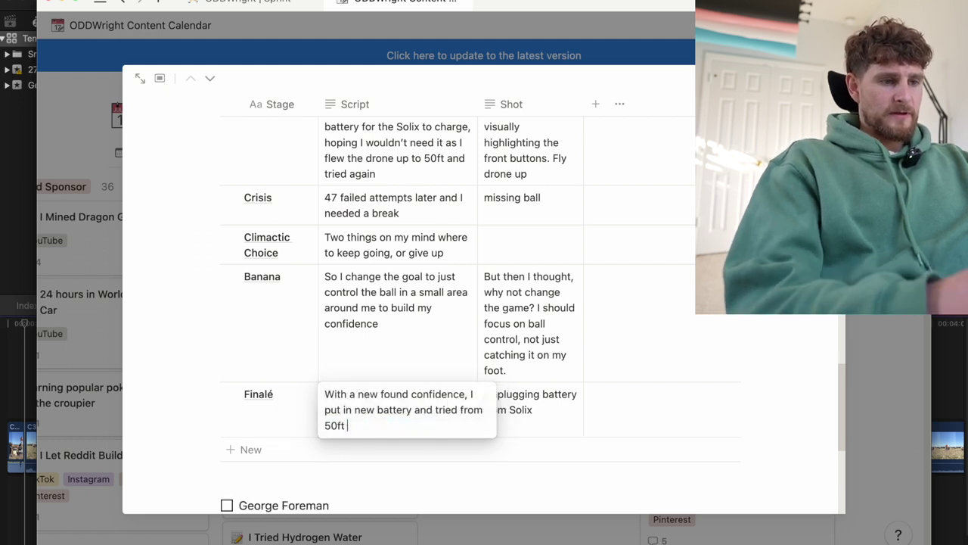
Replace "and" after "battery" in the Finalé script with ", flew the drone up to 50ft and"
double_click(432, 409)
key("BackSpace")
type(",")
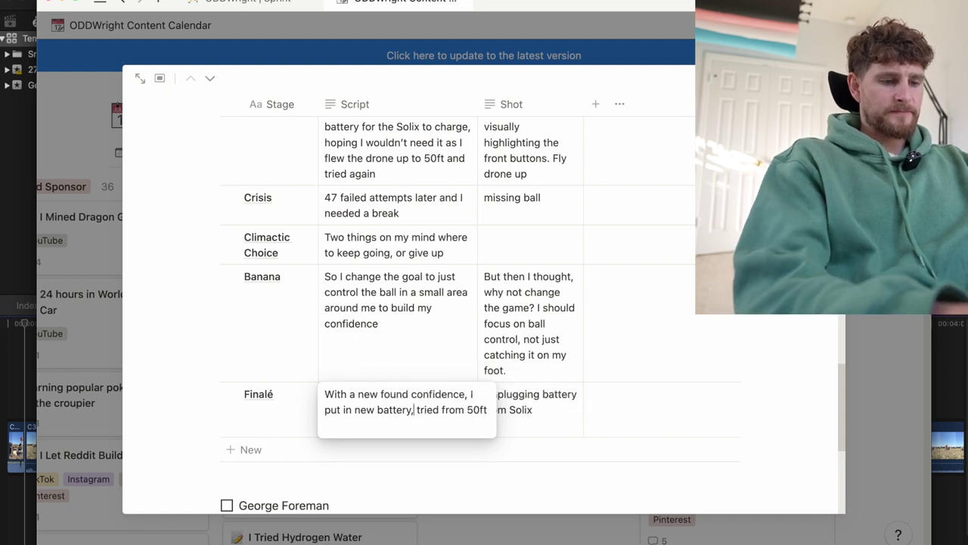
type(" flew the dr")
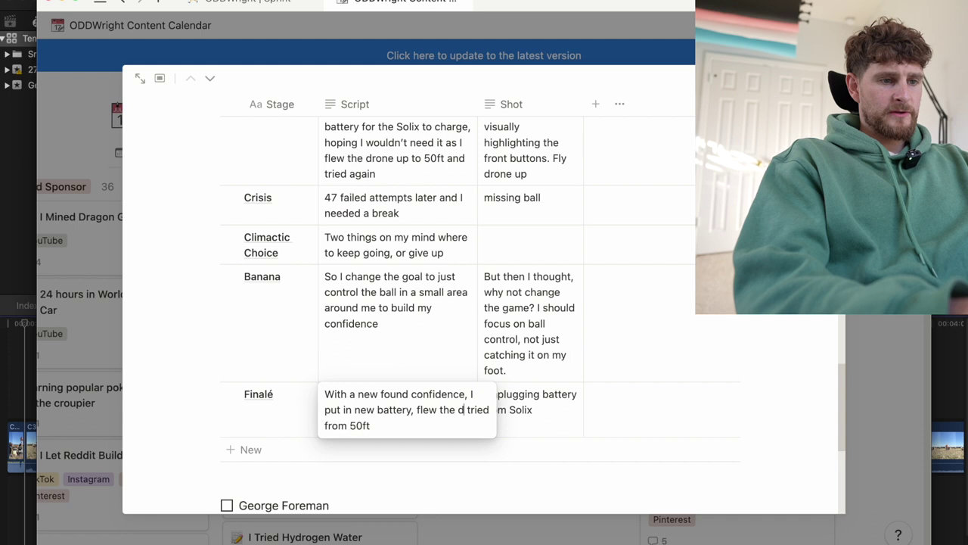
type("one up to 50ft")
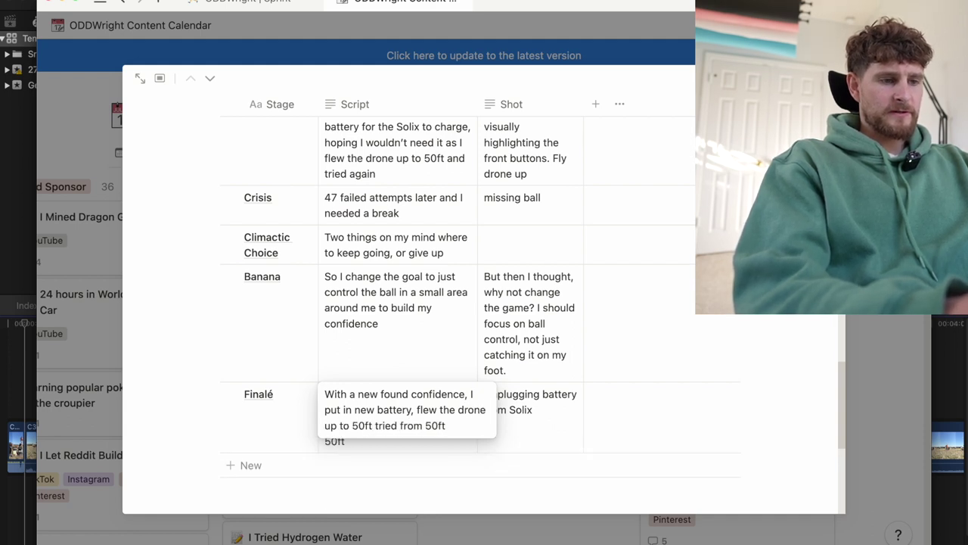
type(" and")
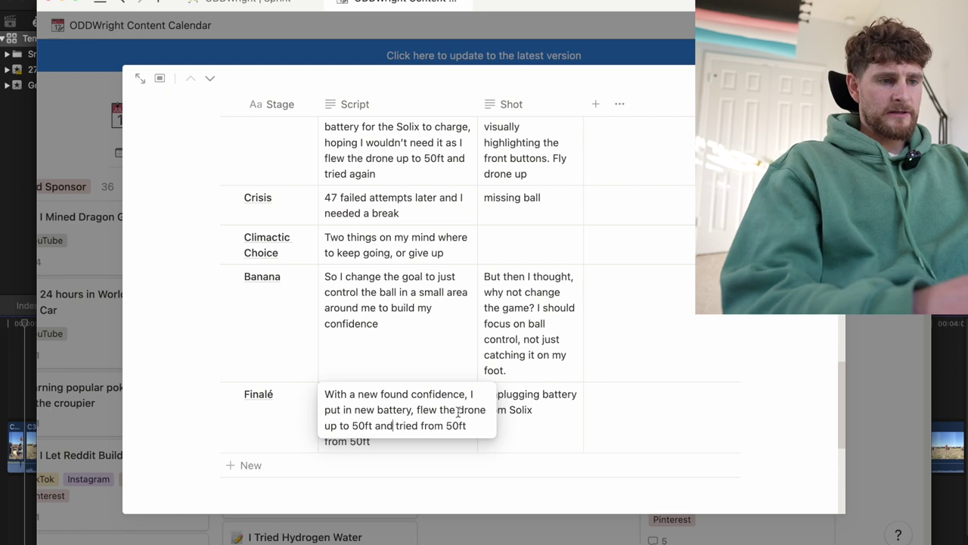
Replace "from 50ft" at the end of the Finalé row's script with "again"
left_click_drag(481, 422, 422, 424)
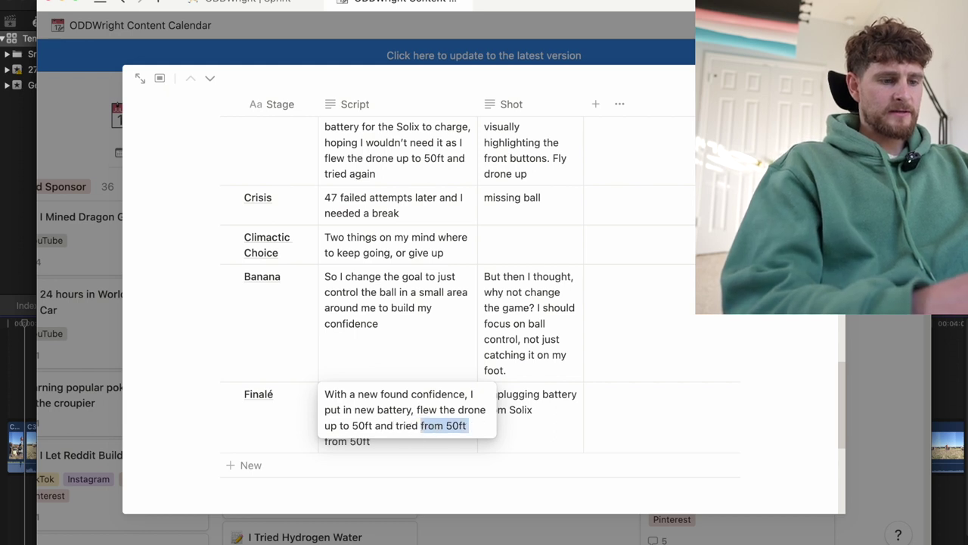
type("again")
key("Escape")
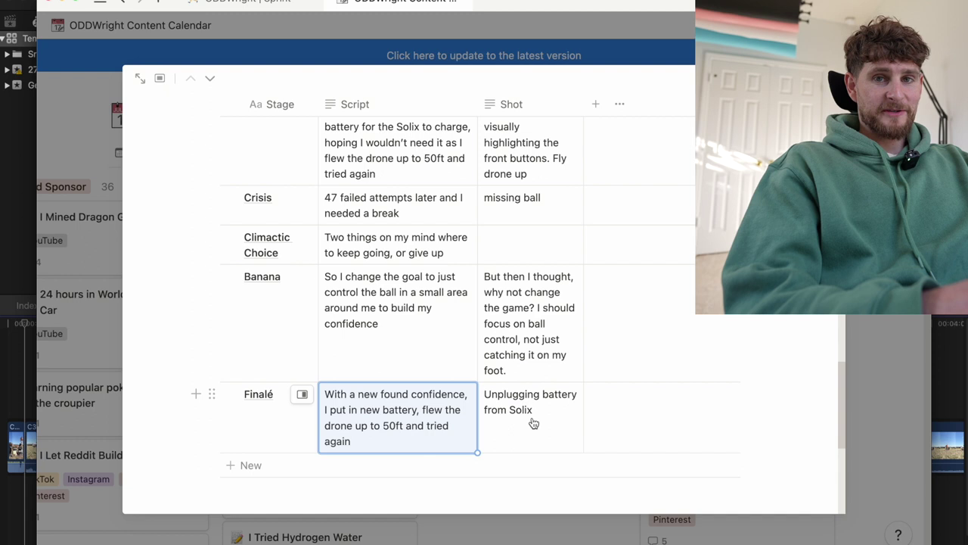
Replace the Banana row's Script text with a copy of the text in its Shot cell
left_click(512, 339)
key("Escape")
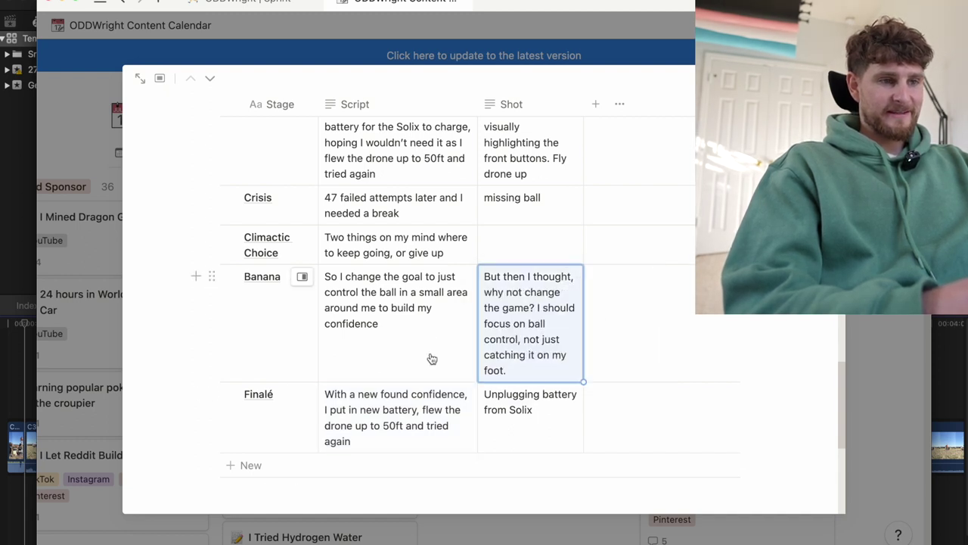
scroll(432, 359, "up", 1)
triple_click(549, 338)
key("ctrl+c")
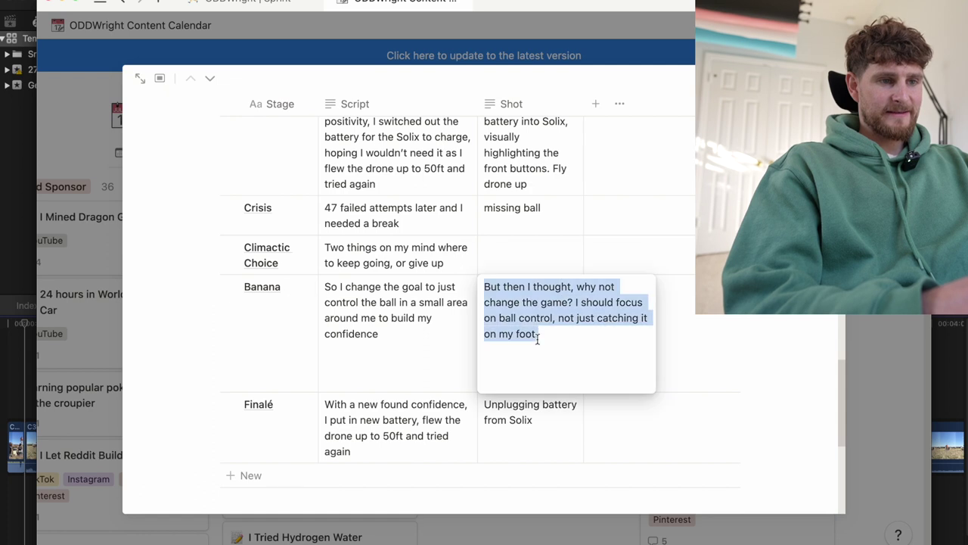
key("Escape")
triple_click(416, 327)
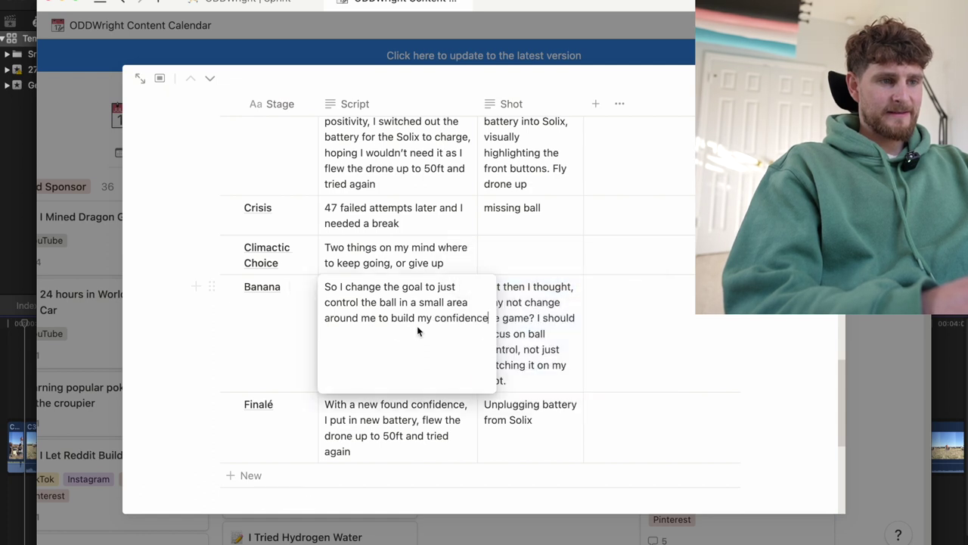
key("ctrl+v")
key("Escape")
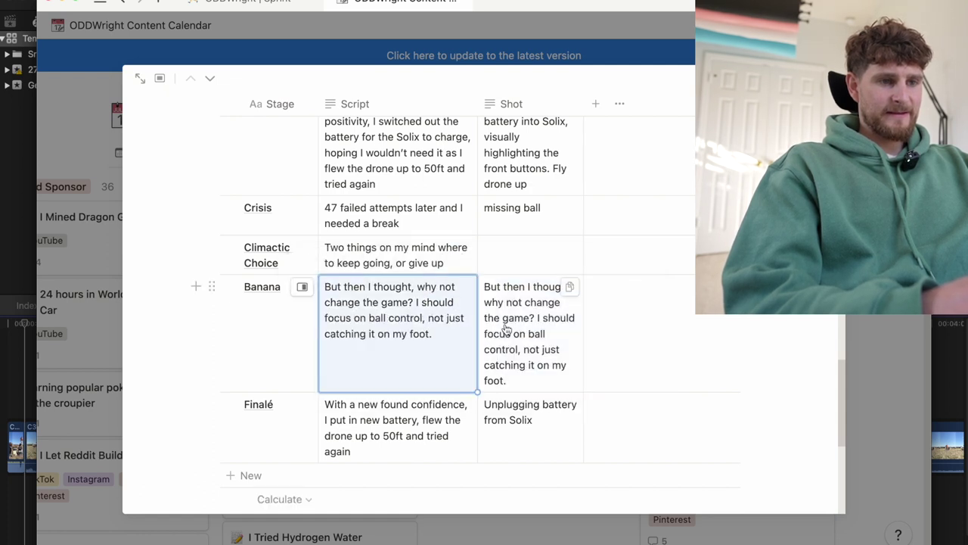
Clear the Banana row's Shot cell
key("Right")
key("Return")
key("ctrl+a")
key("BackSpace")
key("Escape")
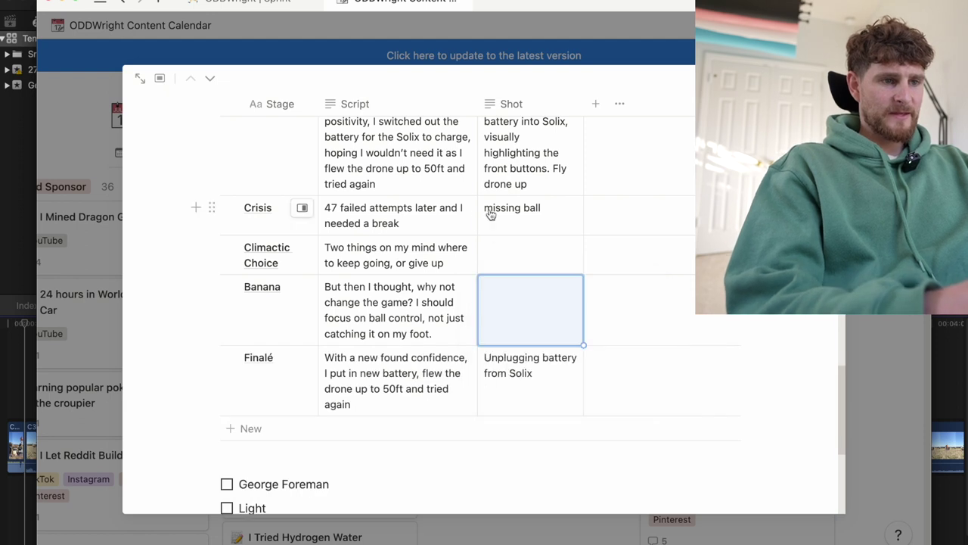
Review the wording of the whole script table, from the Finalé row back to the Want row
scroll(490, 215, "up", 2)
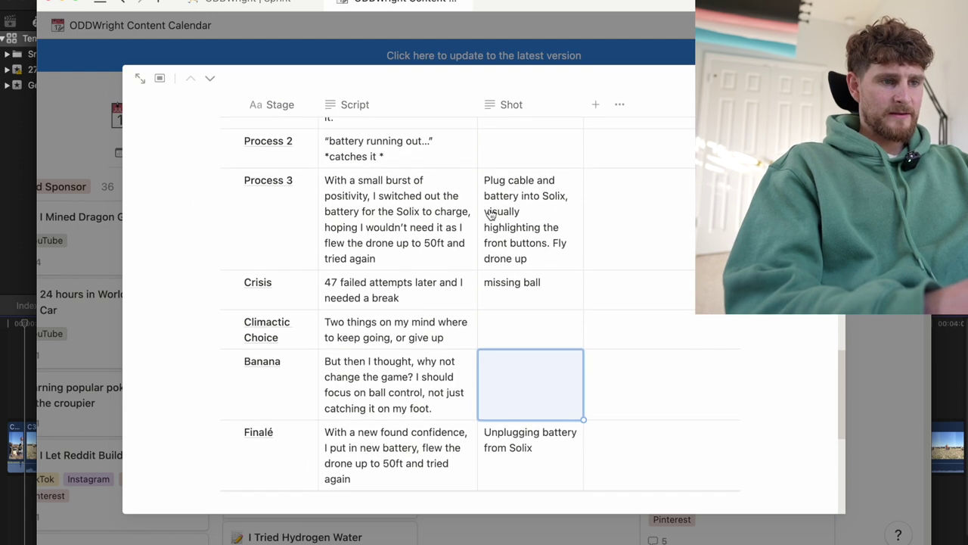
left_click(375, 292)
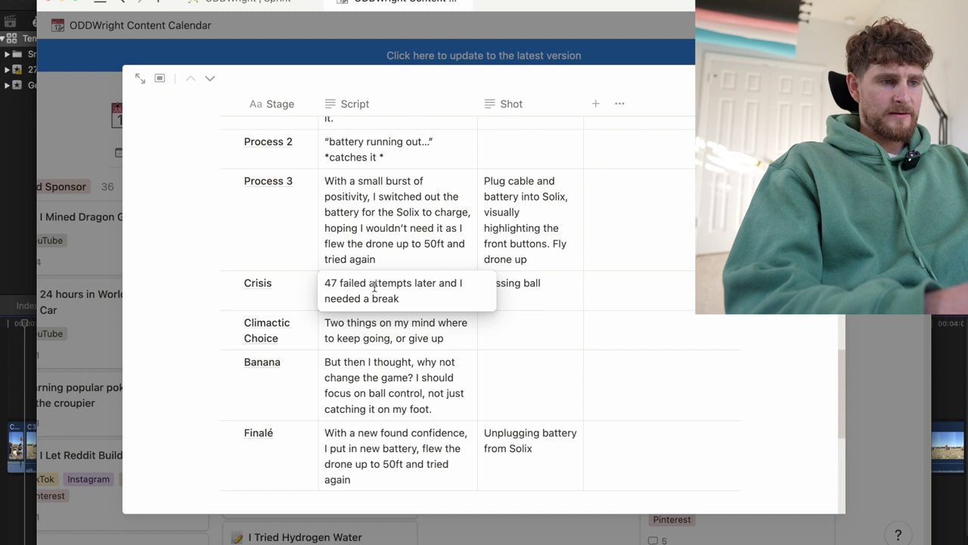
key("Escape")
scroll(391, 247, "up", 1)
scroll(391, 246, "up", 8)
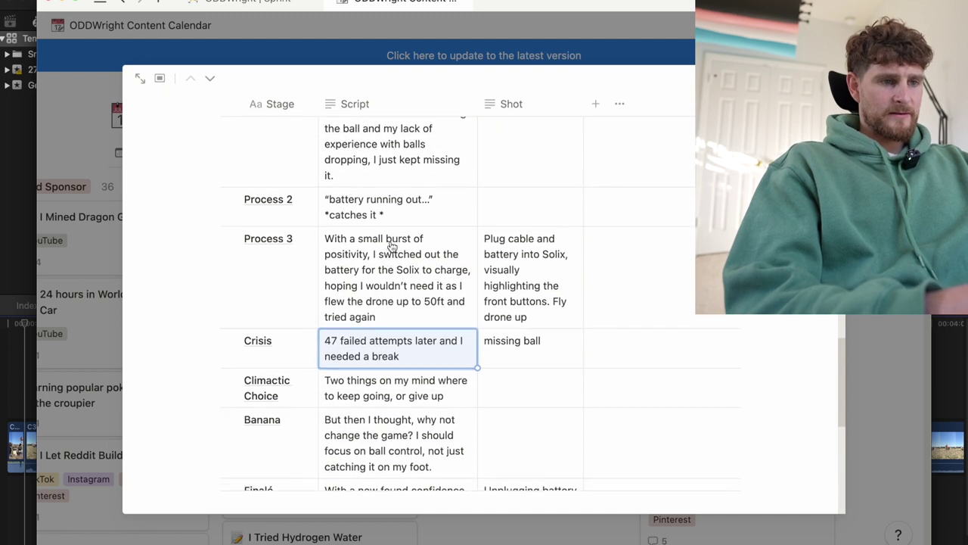
scroll(391, 247, "up", 3)
scroll(391, 247, "down", 10)
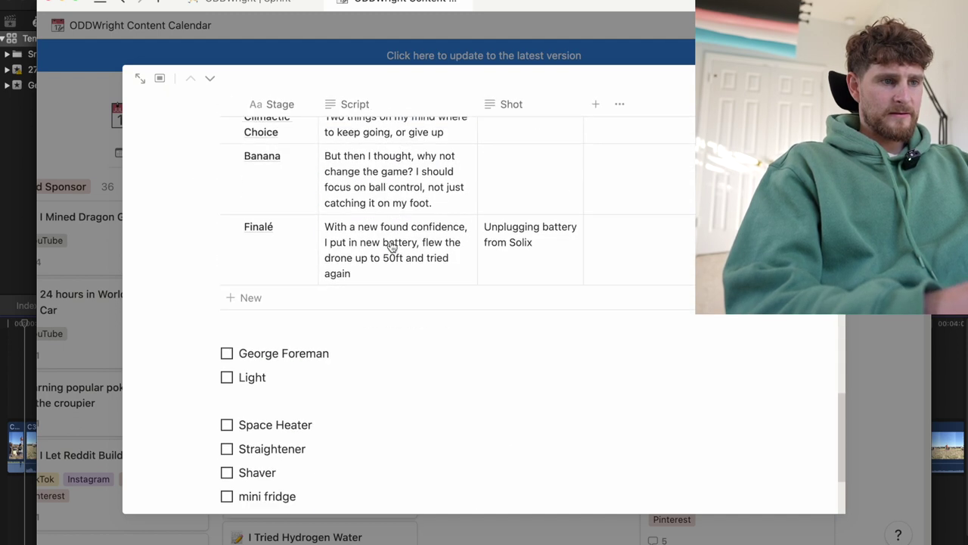
scroll(391, 247, "up", 6)
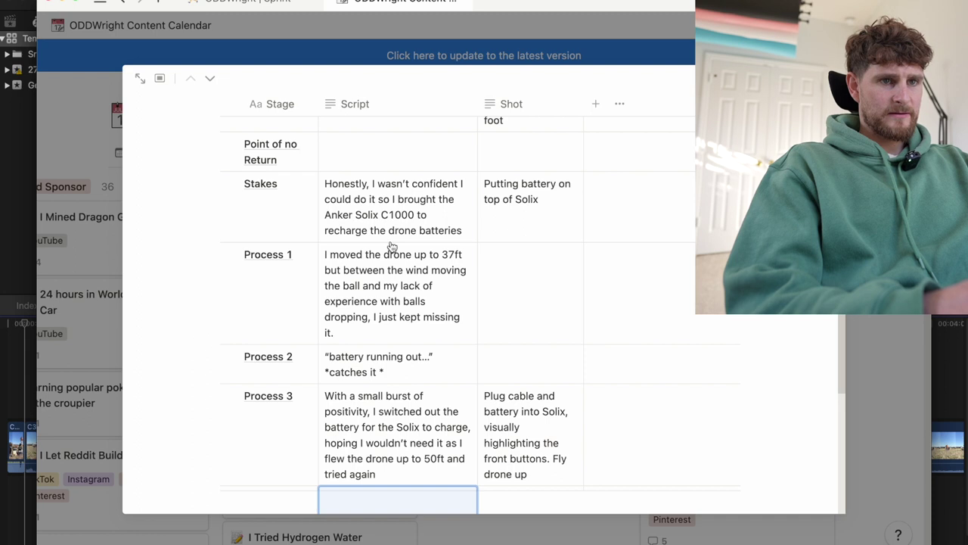
scroll(391, 247, "up", 3)
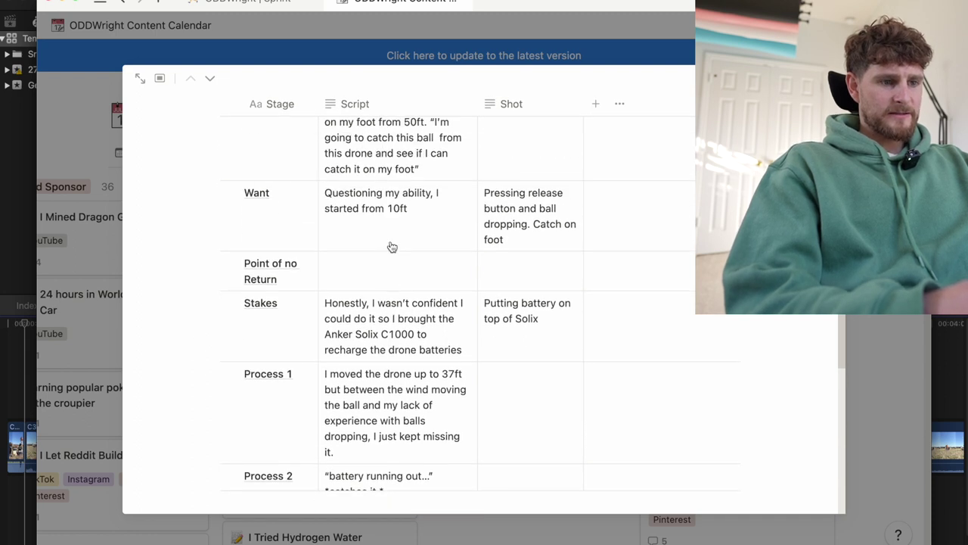
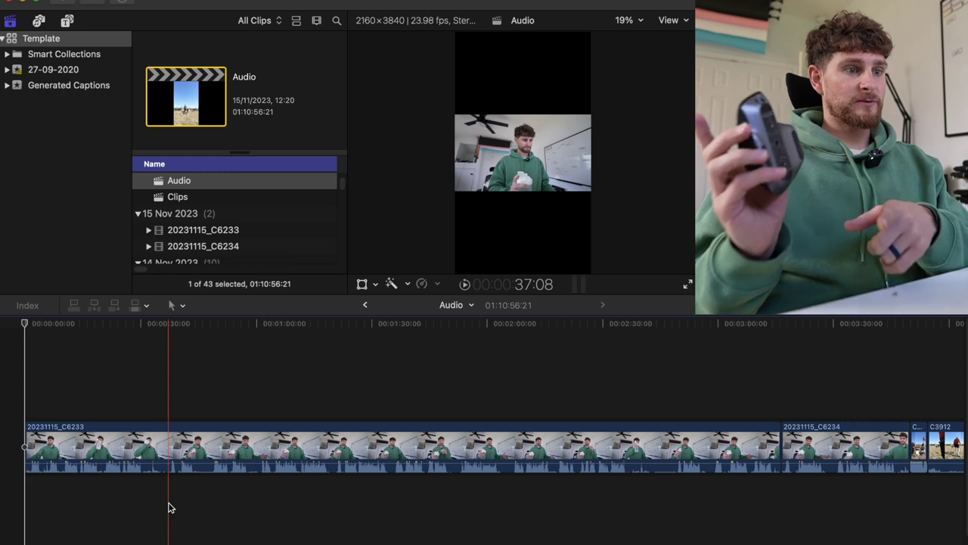
Switch to Final Cut Pro and play clip 20231115_C6233 from the start of the Audio timeline to about 27 seconds
left_click(169, 507)
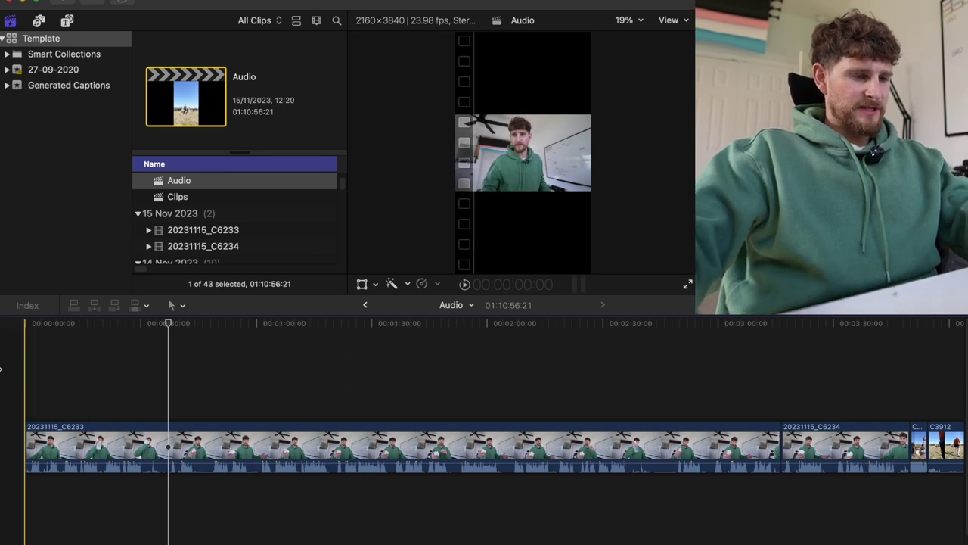
key("super+equal")
key("super+equal")
key("super+equal")
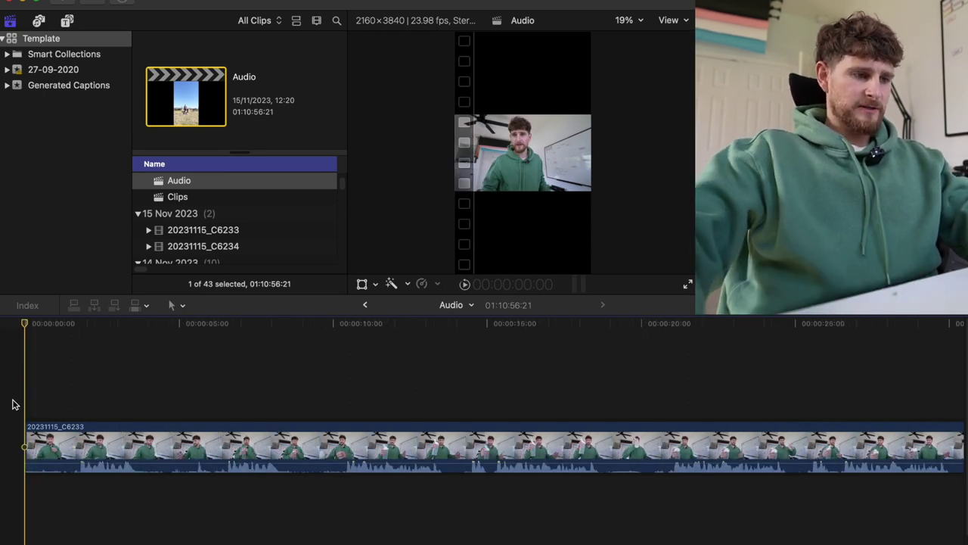
key("space")
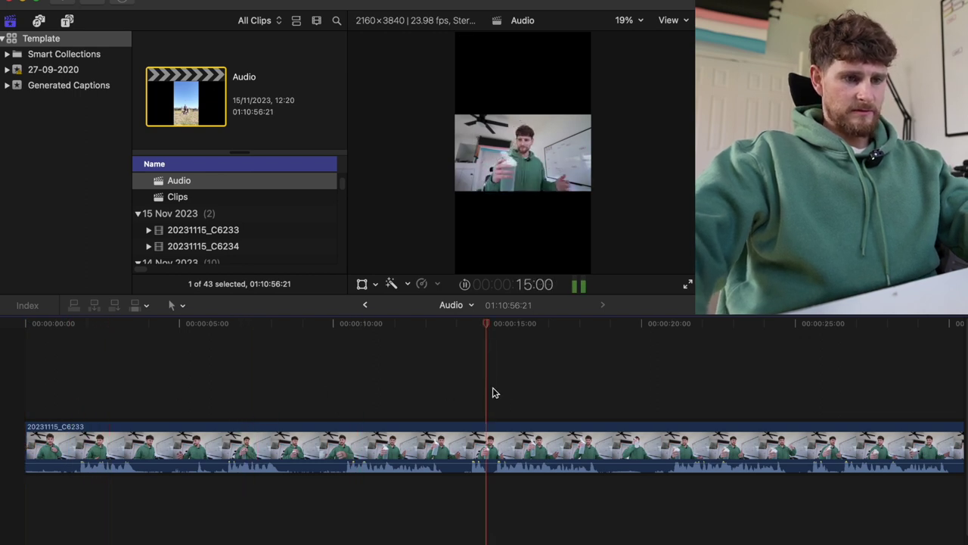
scroll(667, 387, "right", 5)
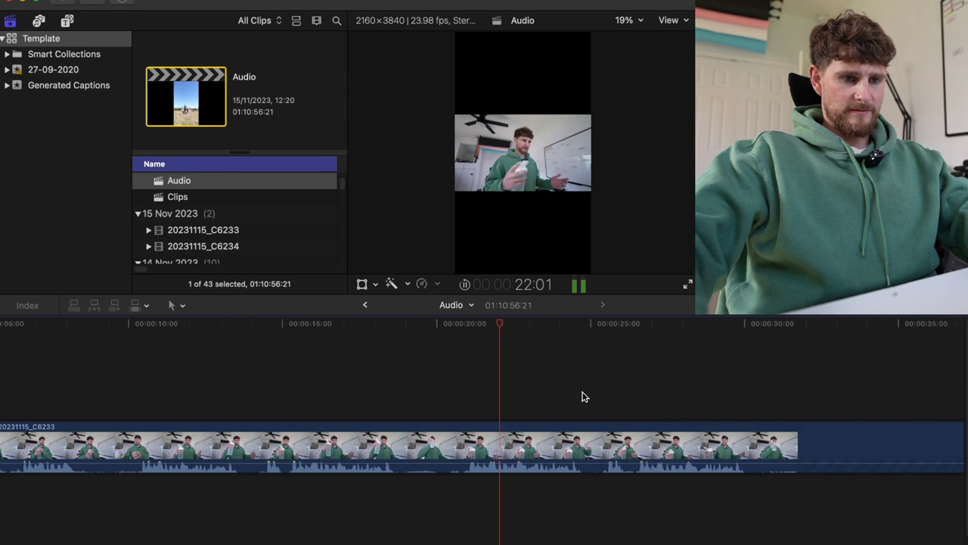
scroll(620, 389, "right", 3)
scroll(484, 405, "right", 5)
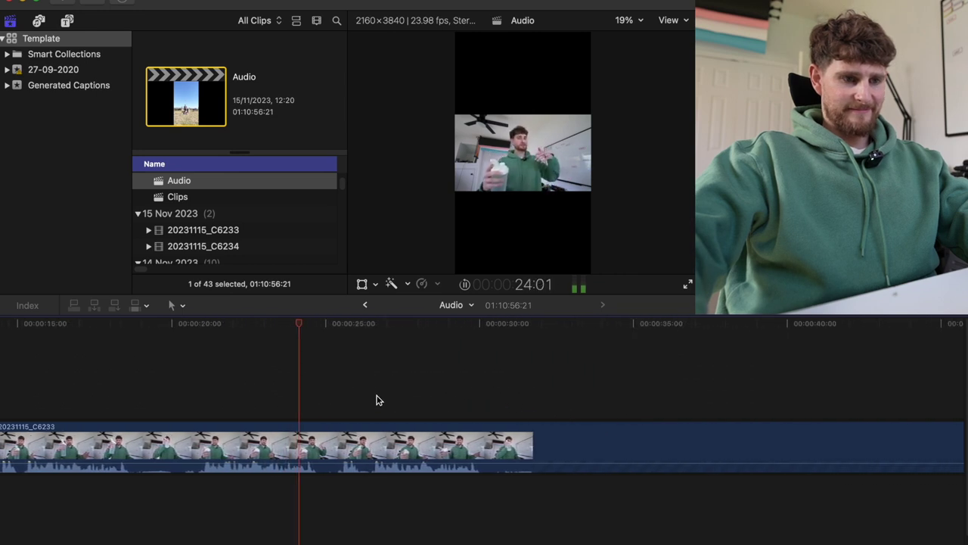
key("space")
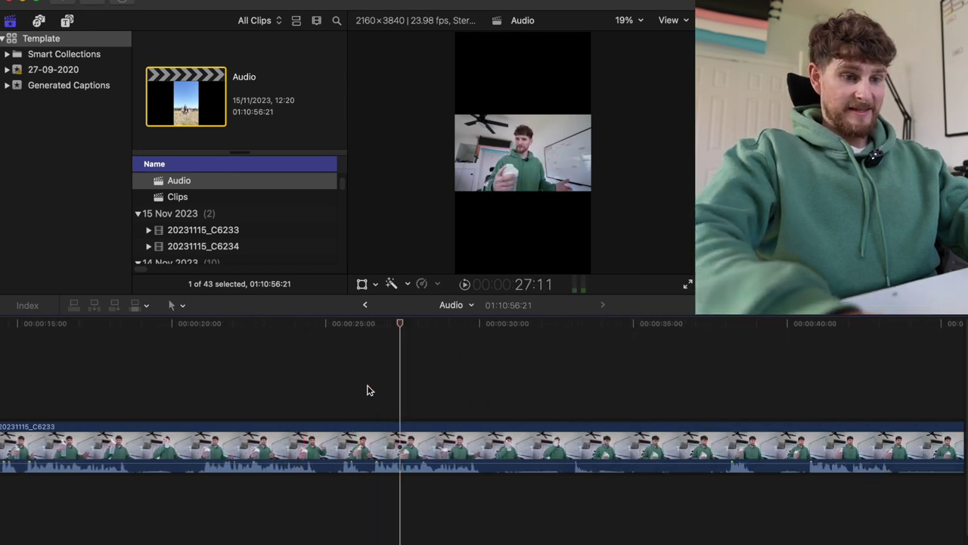
Split the first 20231115_C6233 clip at 26:14 and again at about 30 seconds to isolate a take
key("super+minus")
key("space")
key("space")
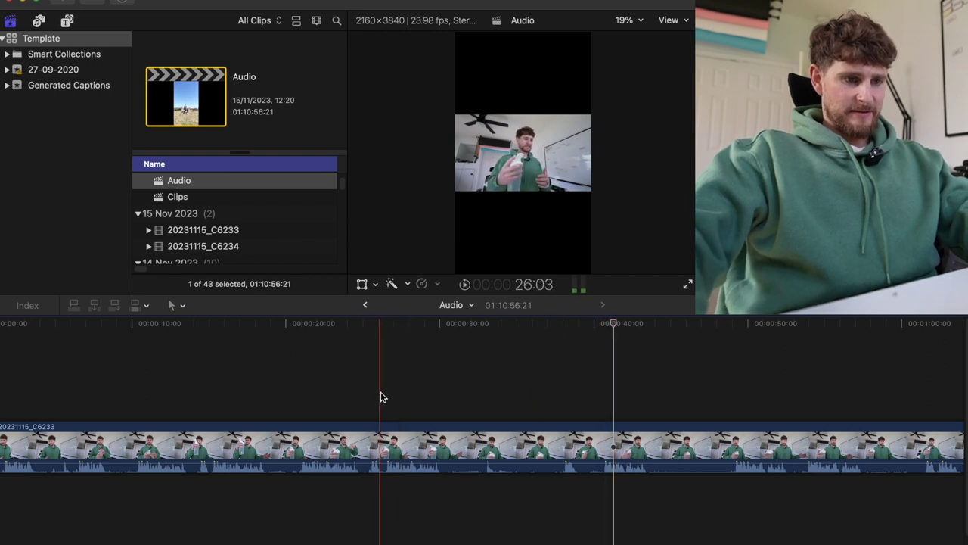
left_click(388, 389)
key("super+b")
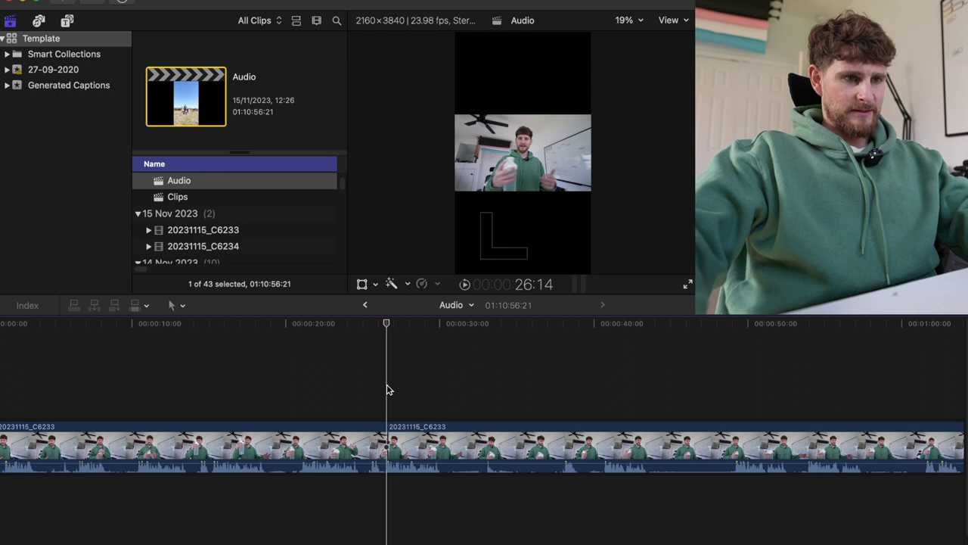
key("space")
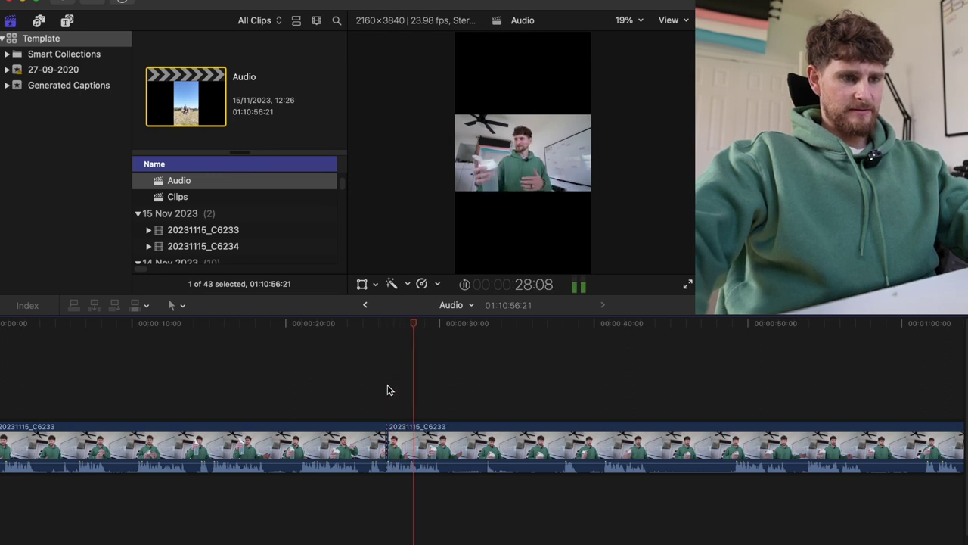
key("space")
key("super+b")
Trim the first segment to the part between 21:02 and 24:18 and lift it above the primary storyline at the start
key("space")
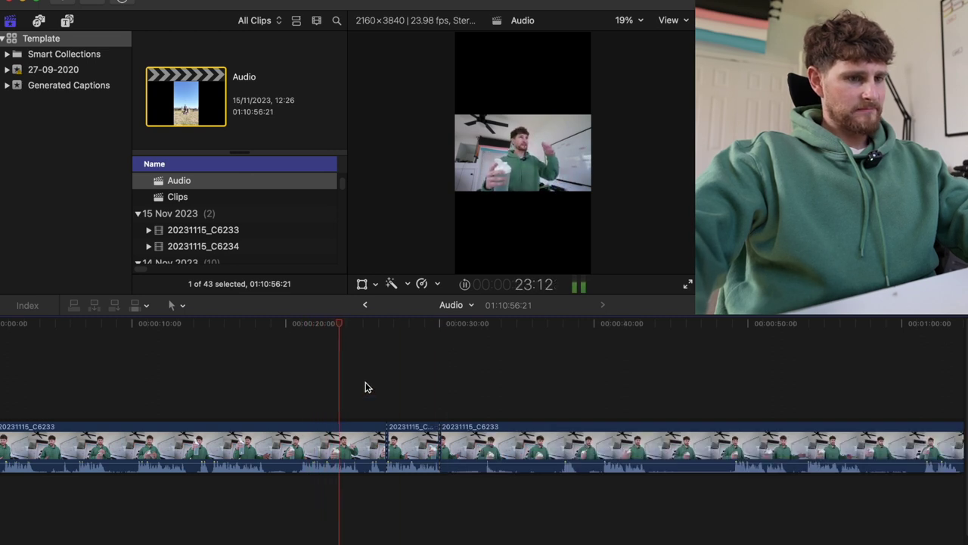
key("space")
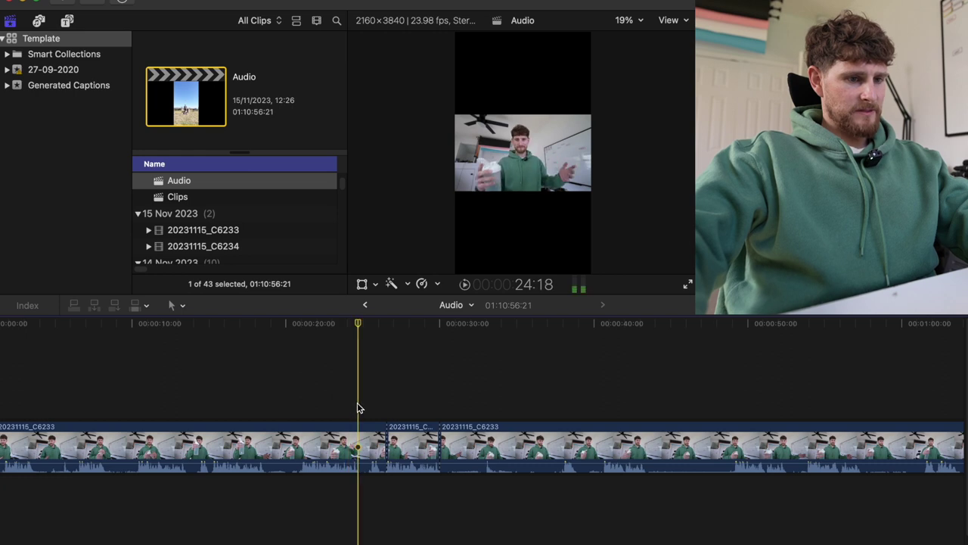
key("alt+]")
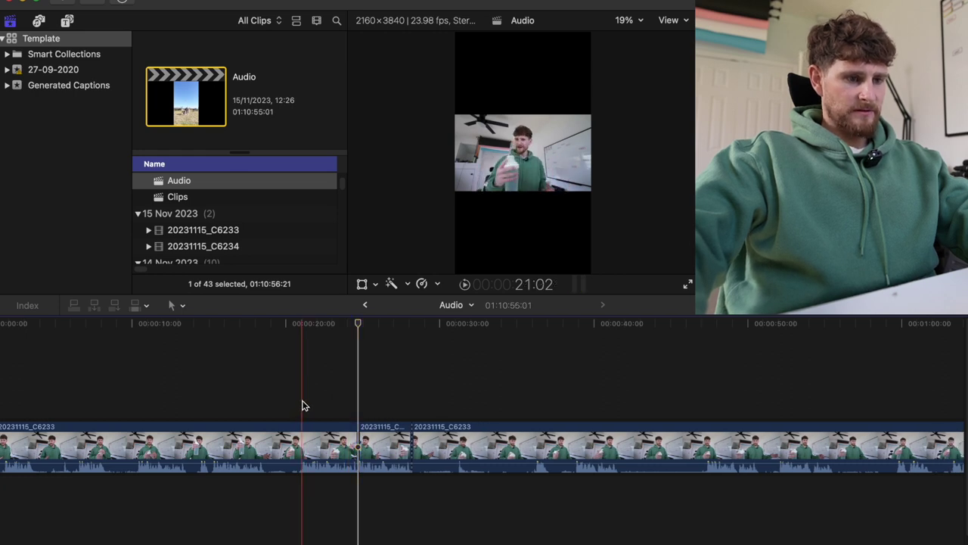
key("alt+[")
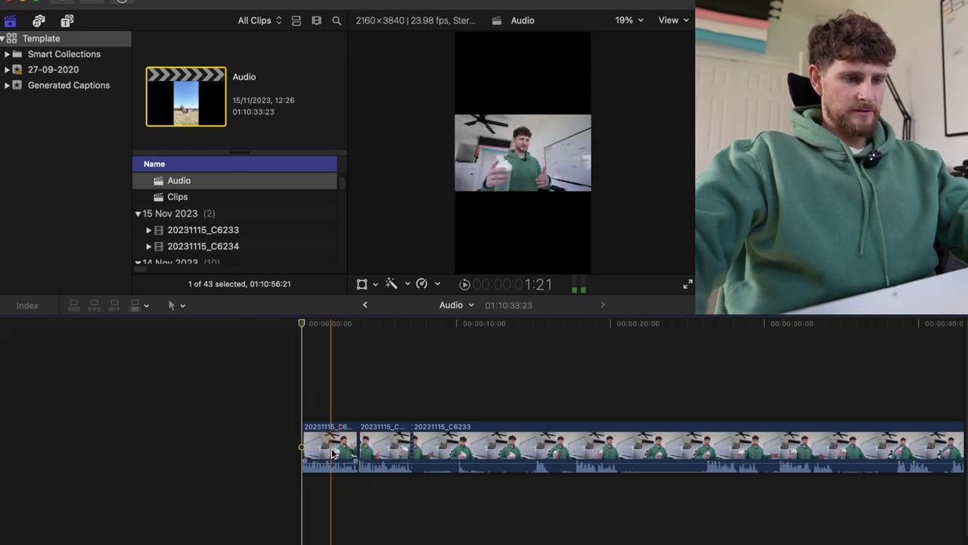
left_click_drag(333, 453, 333, 390)
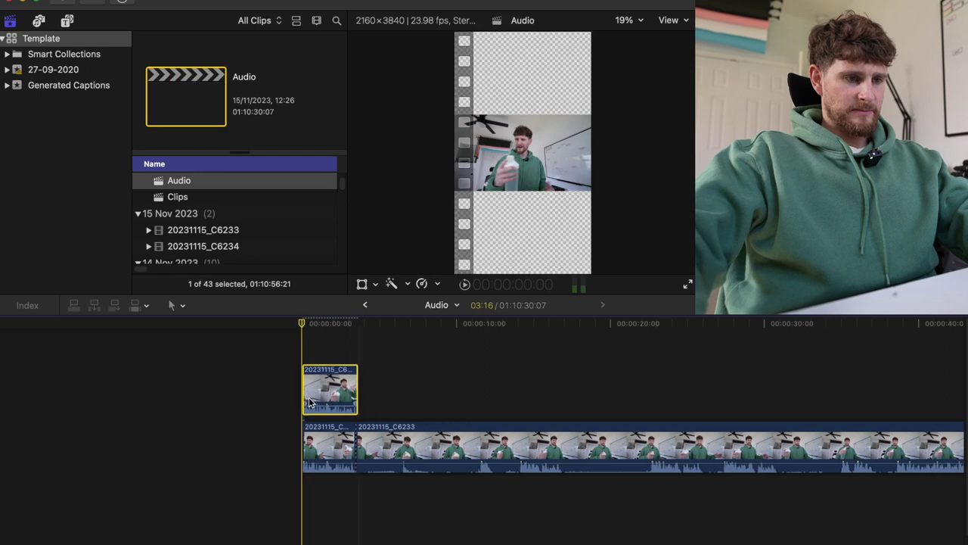
Trim the start of the long remaining 20231115_C6233 segment to 26:21, and split that segment at about 7 seconds
key("space")
scroll(510, 368, "right", 5)
left_click(507, 372)
left_click(580, 386)
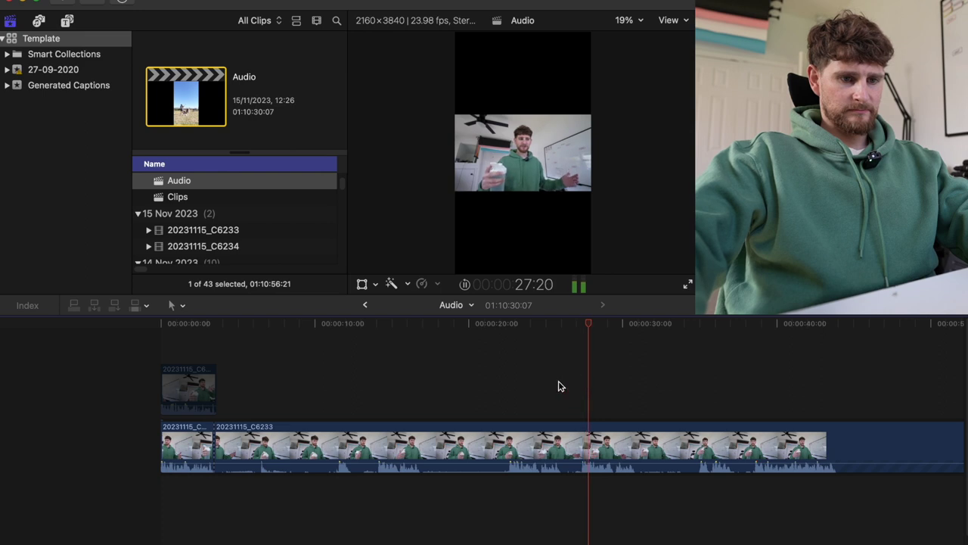
scroll(558, 382, "right", 5)
left_click(497, 389)
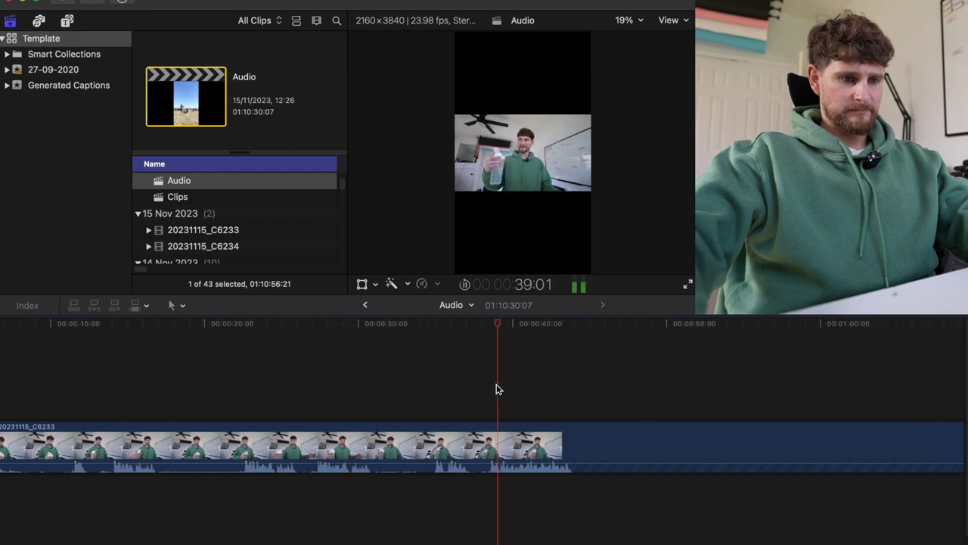
key("space")
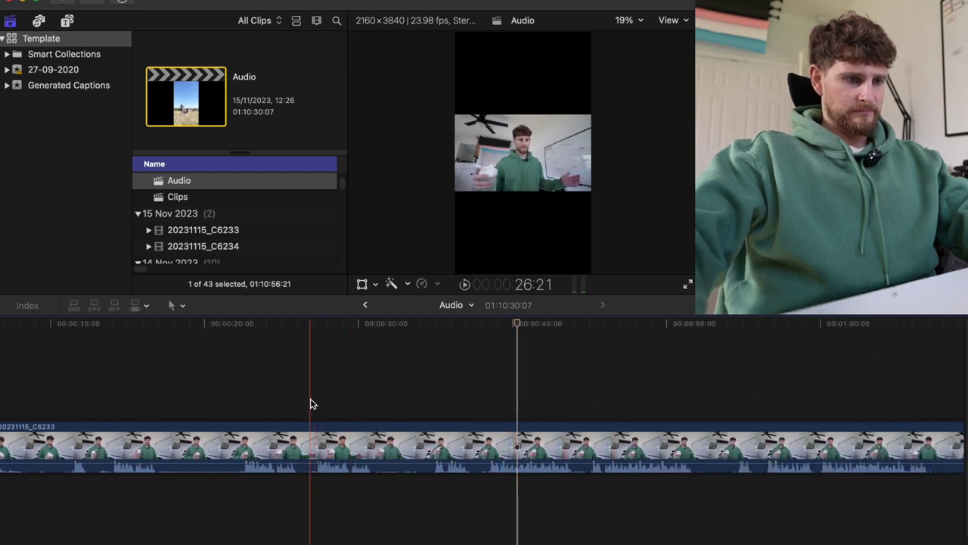
key("alt+bracketleft")
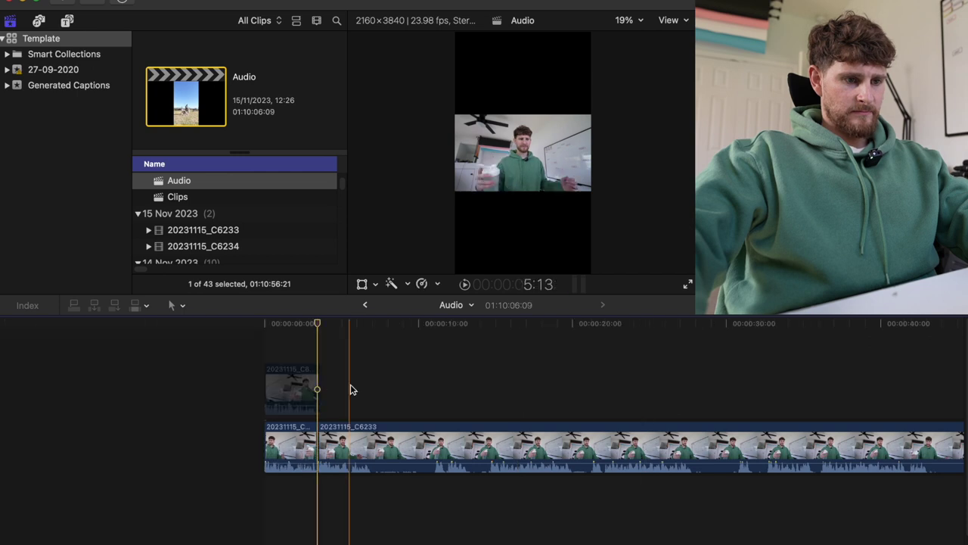
key("super+b")
Trim the start of the long remaining 20231115_C6233 segment to 21:07, and split that segment at about 13 seconds
key("space")
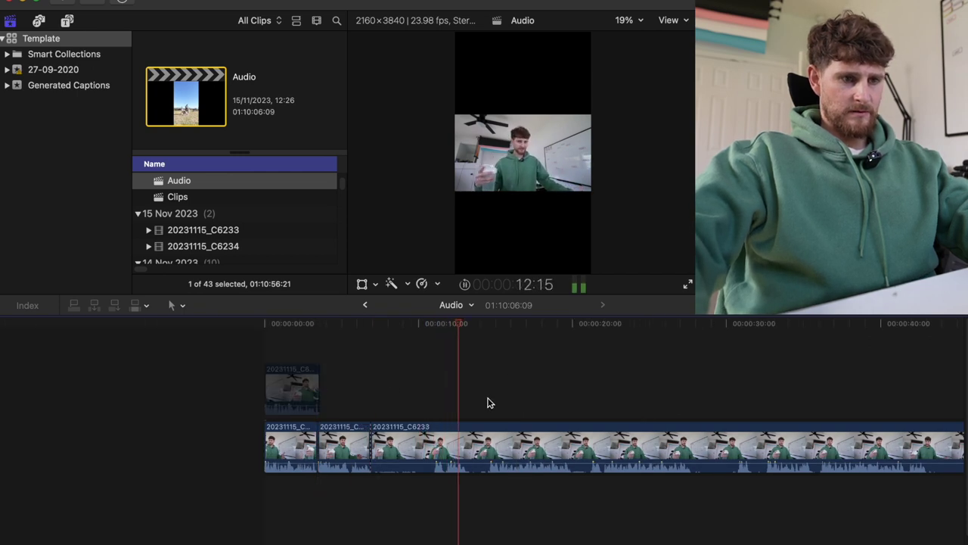
left_click(592, 397)
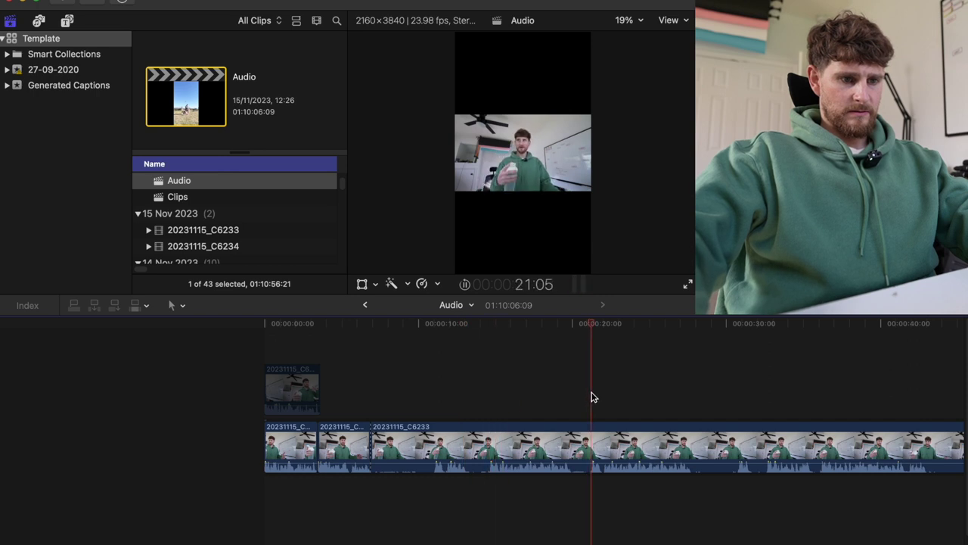
left_click(769, 409)
key("space")
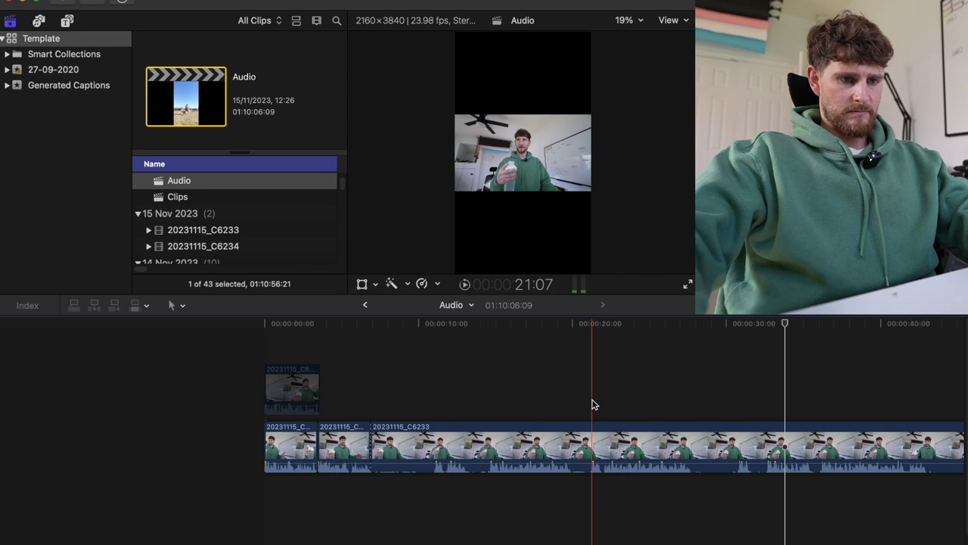
key("alt+bracketleft")
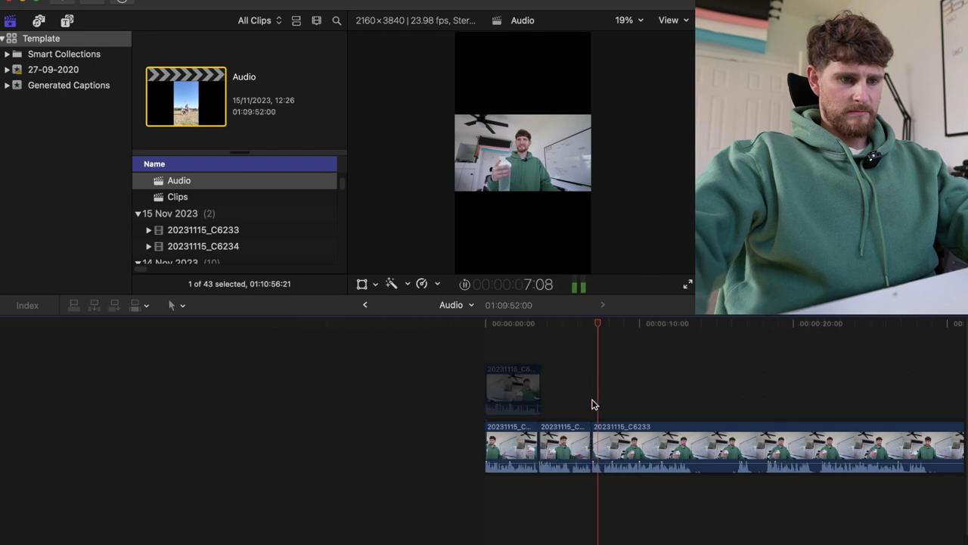
scroll(545, 408, "right", 5)
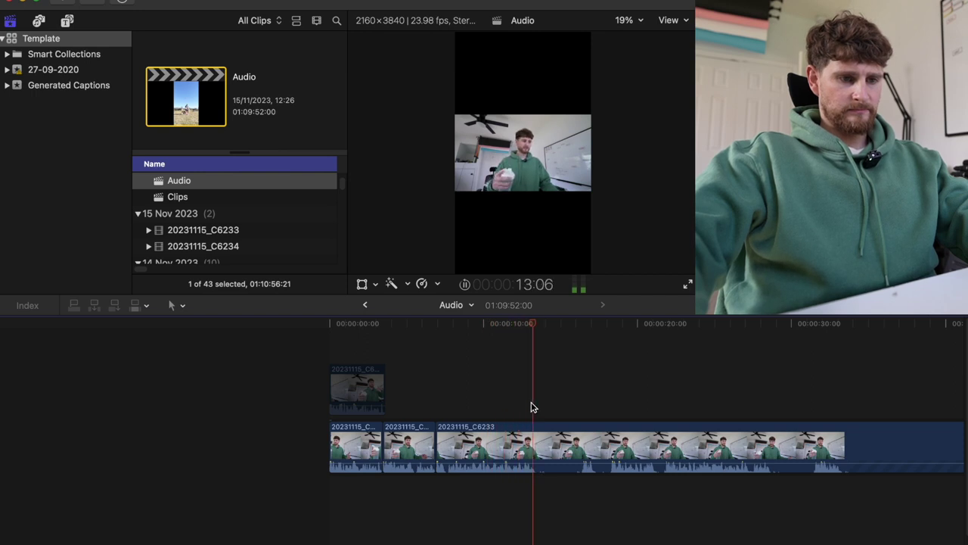
key("space")
scroll(530, 403, "right", 10)
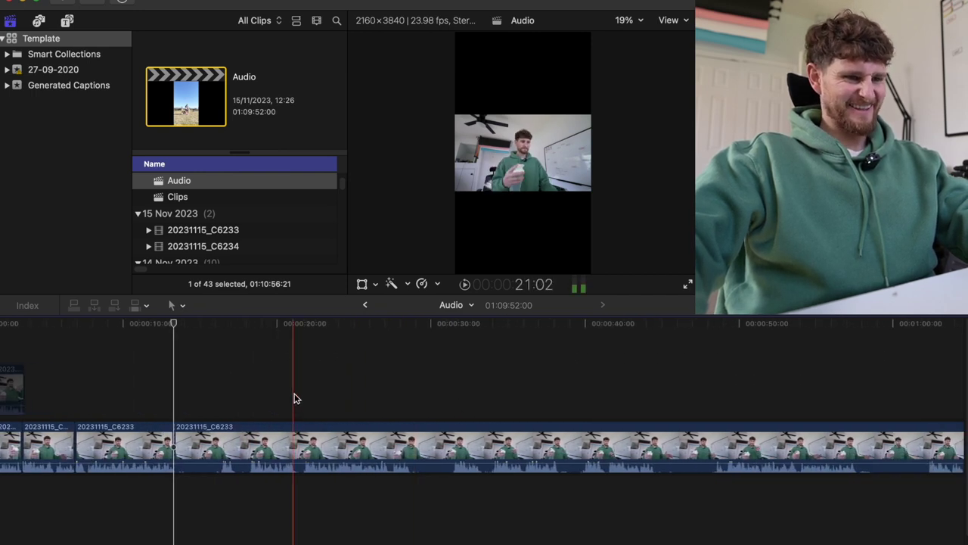
Find the next take, trim the start of the last 20231115_C6233 segment to about 21:12, and split it at about 20 seconds
key("space")
left_click(219, 405)
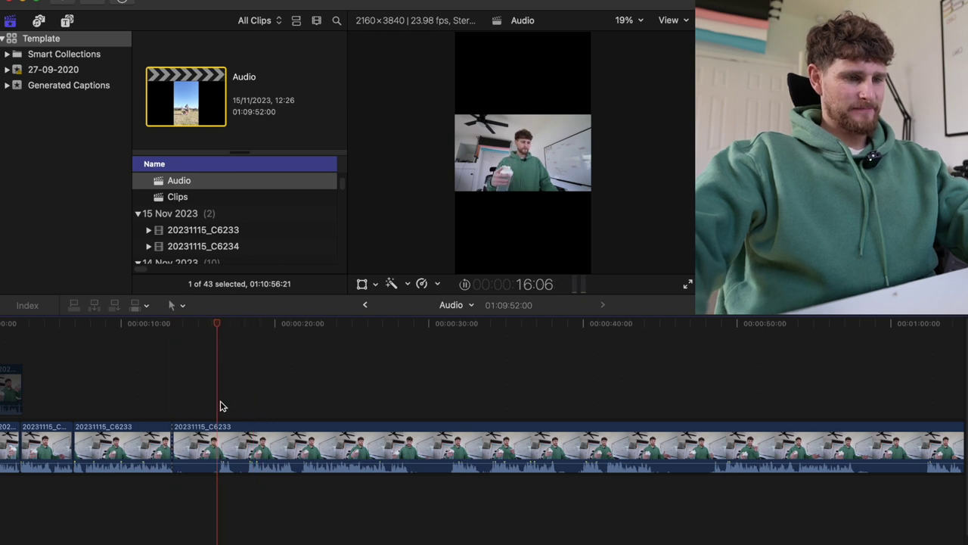
left_click(298, 385)
left_click(463, 395)
key("space")
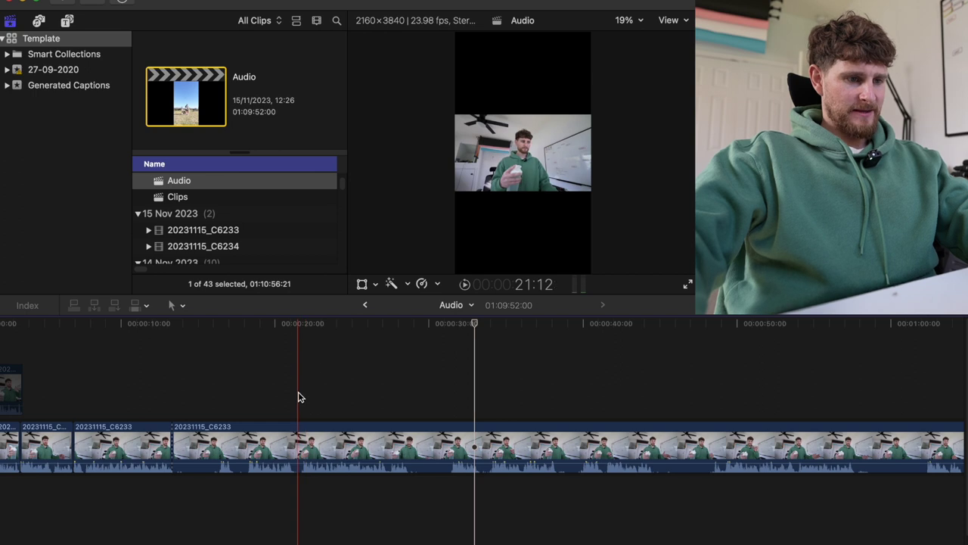
scroll(304, 392, "left", 3)
left_click(304, 392)
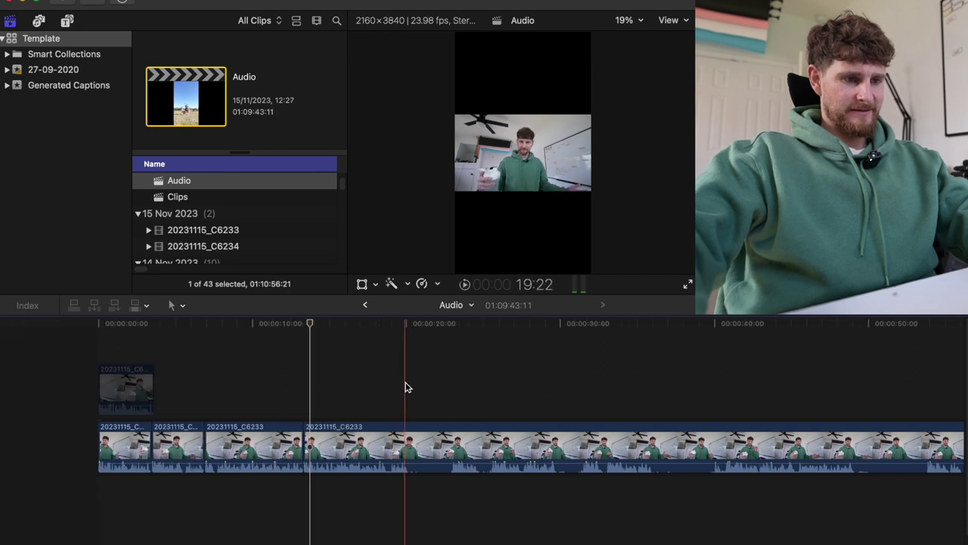
key("super+b")
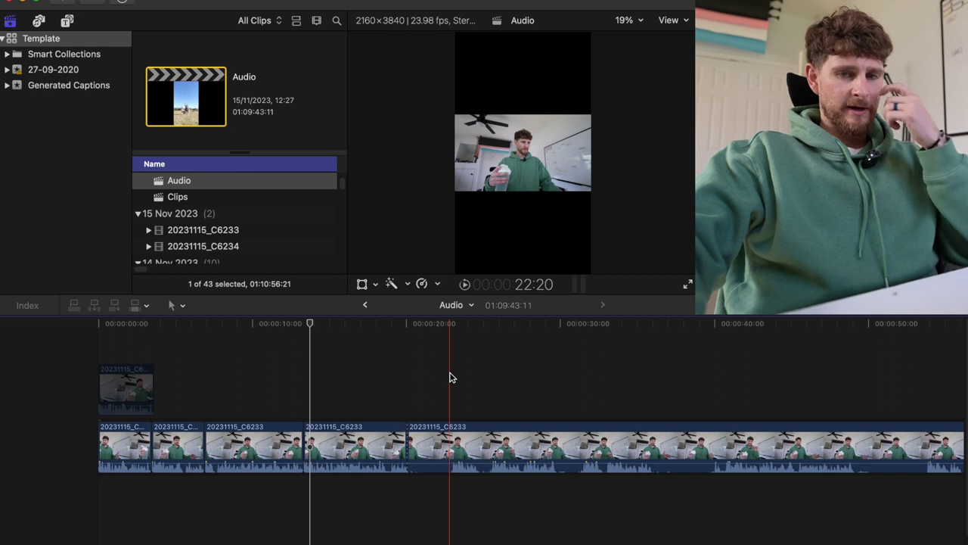
Trim the start of the remaining 20231115_C6233 segment to 40:13, and split it at about 28 seconds where the take ends
key("space")
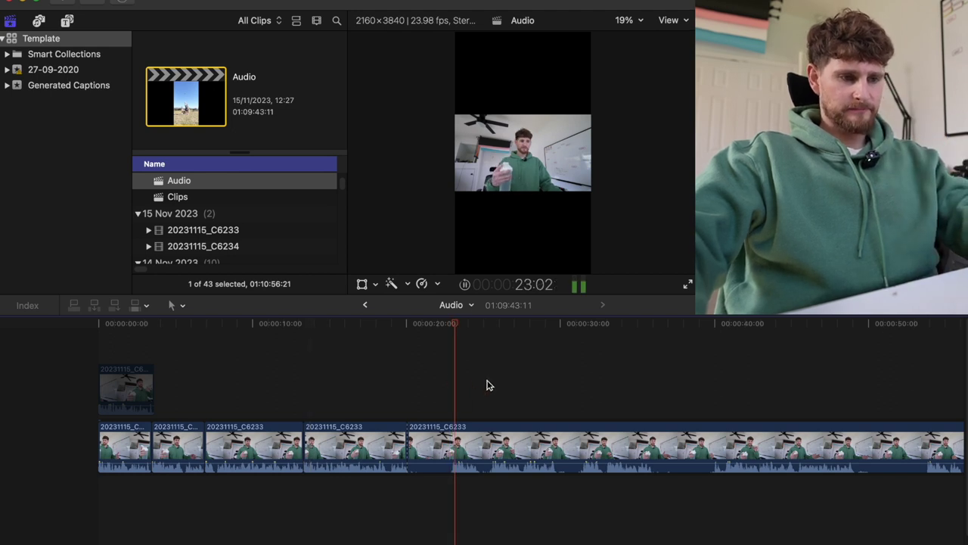
left_click(583, 392)
left_click(722, 392)
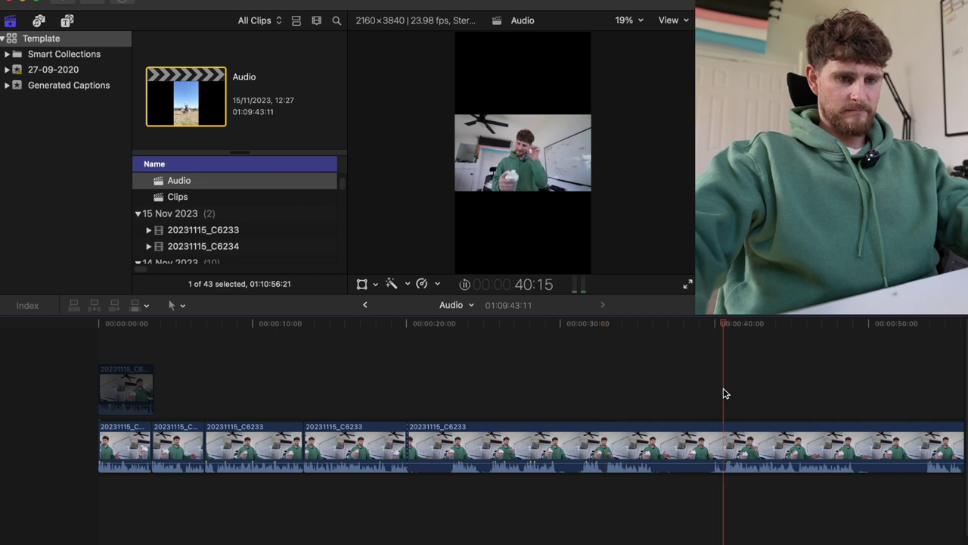
key("space")
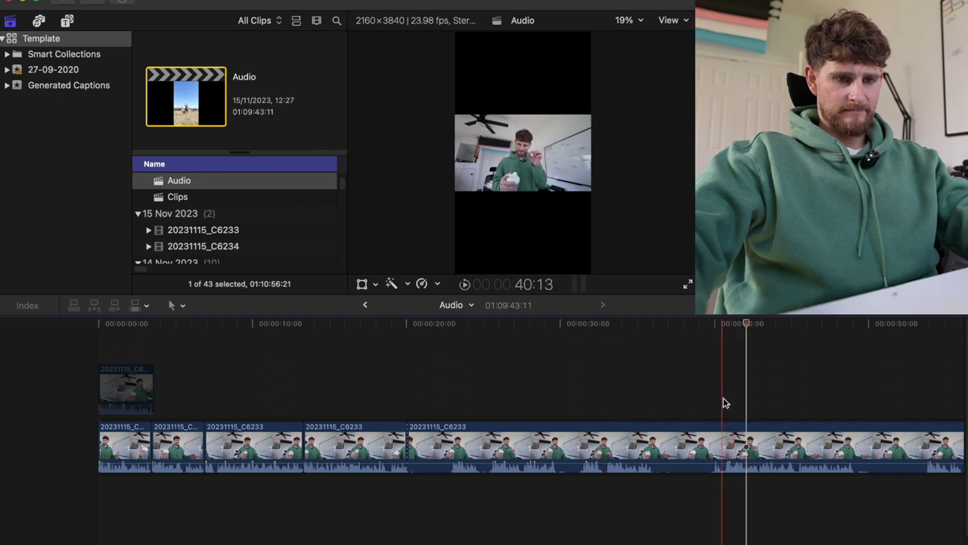
key("alt+[")
key("space")
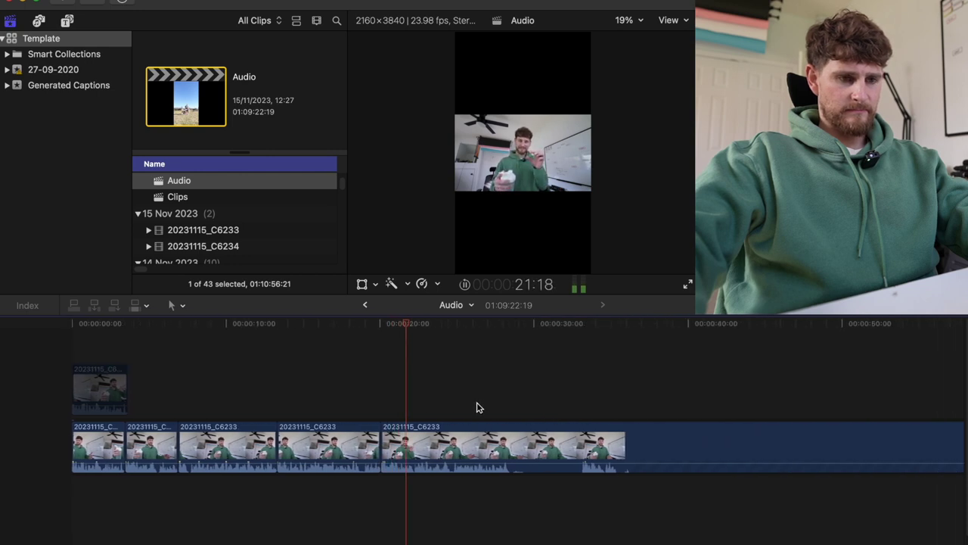
key("space")
key("space")
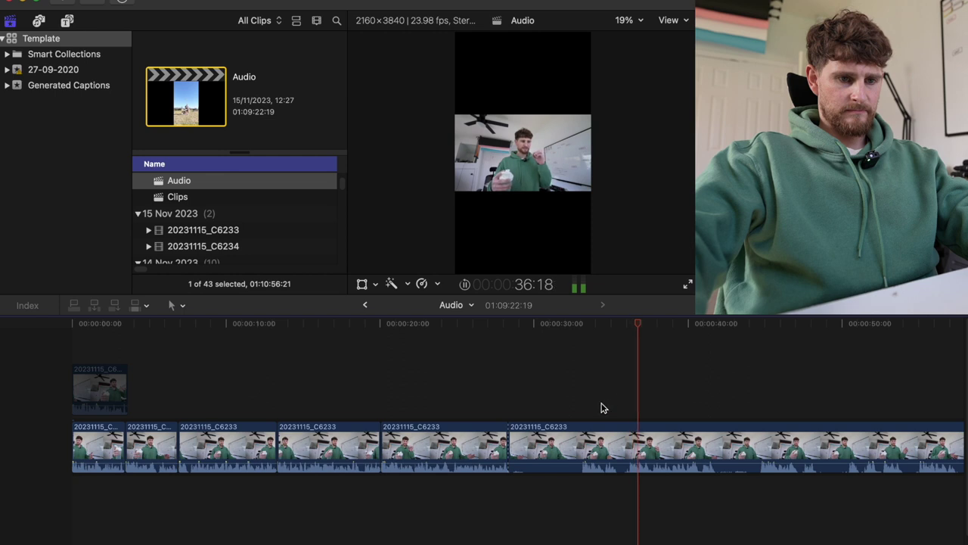
Trim the start of the last 20231115_C6233 segment to 36:04, and split it at about 34 seconds
scroll(604, 406, "right", 5)
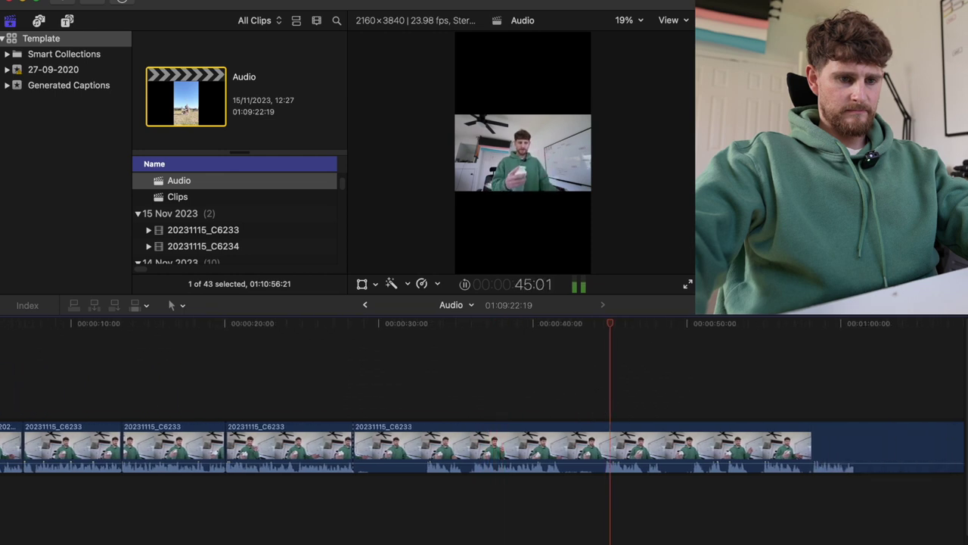
key("space")
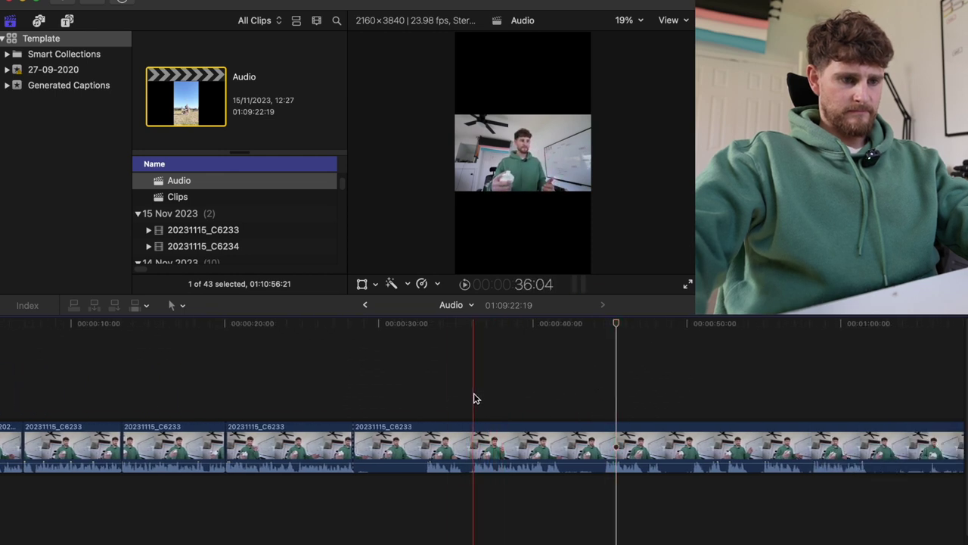
scroll(475, 396, "left", 4)
left_click(475, 396)
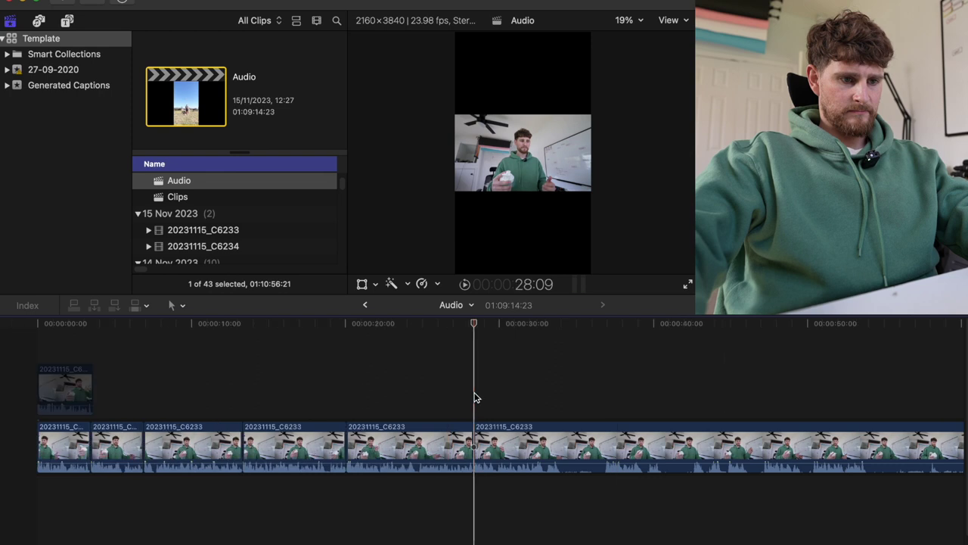
left_click(537, 397)
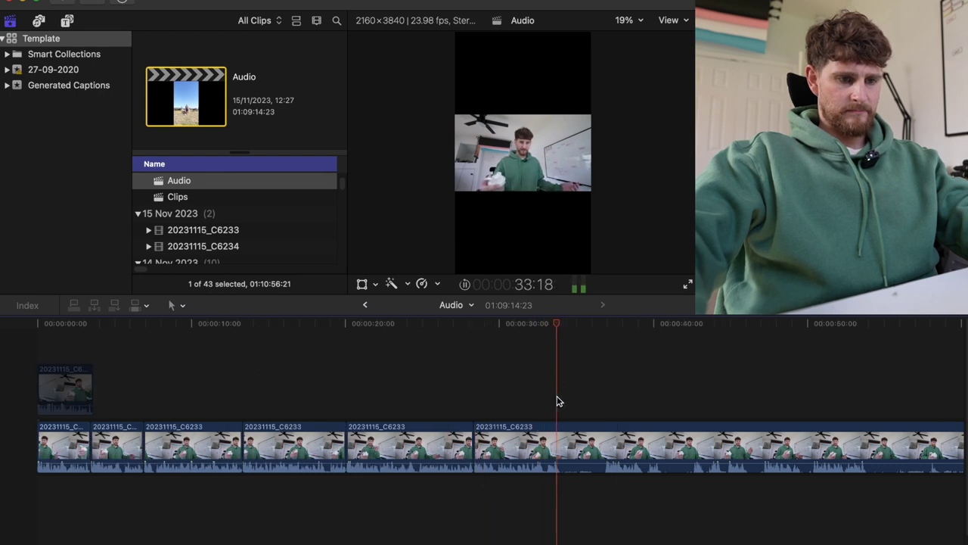
Split the remaining 20231115_C6233 segment at about 40 seconds, and trim the start of the resulting short segment to 37:00
left_click(601, 404)
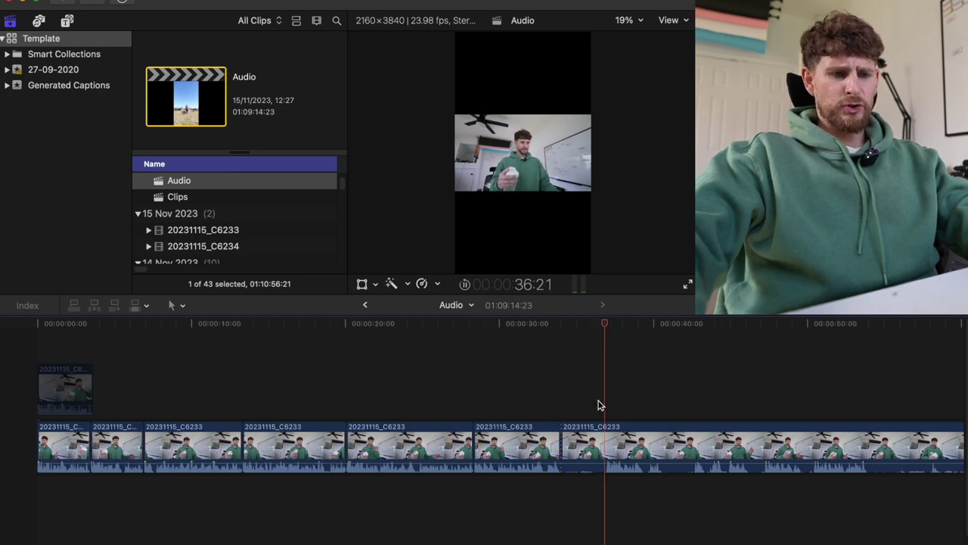
scroll(592, 407, "right", 3)
scroll(592, 406, "right", 2)
left_click(579, 391)
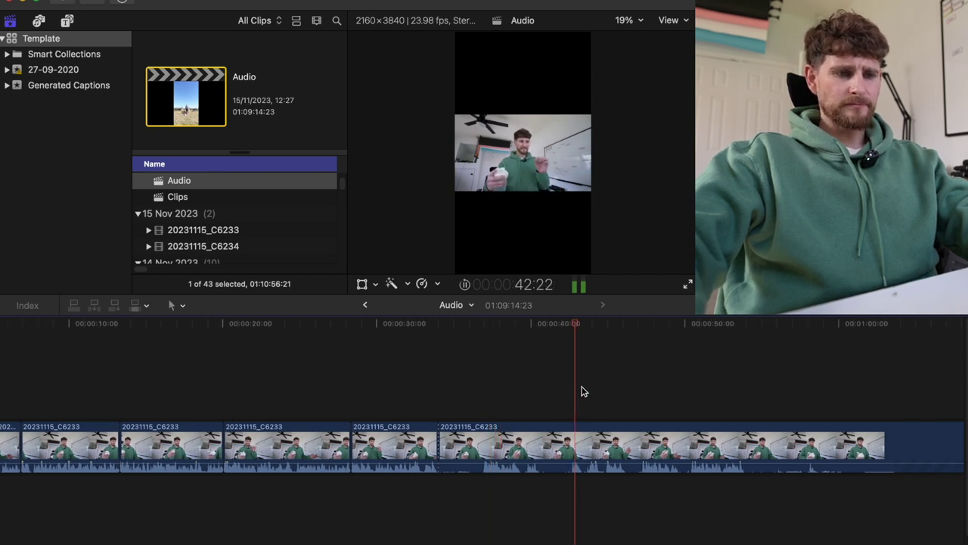
left_click(486, 406)
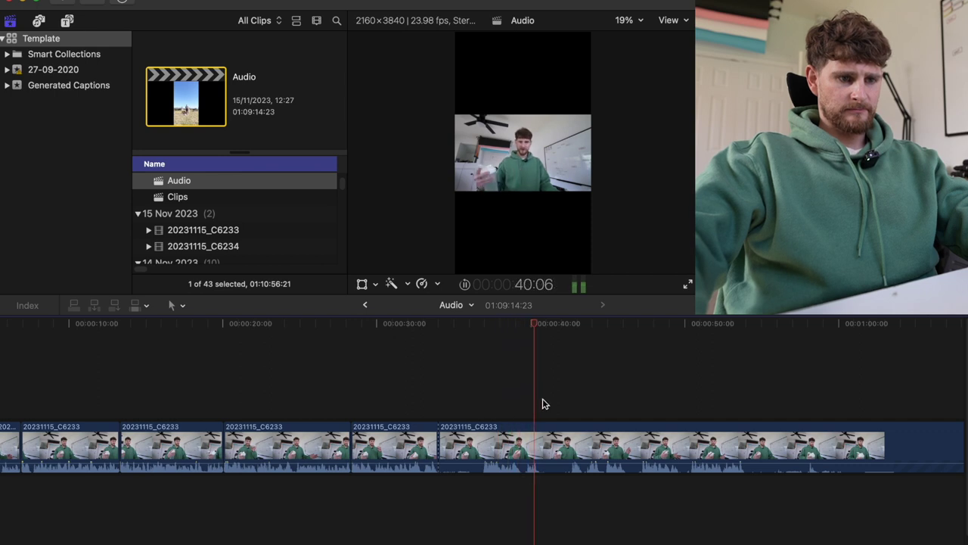
key("space")
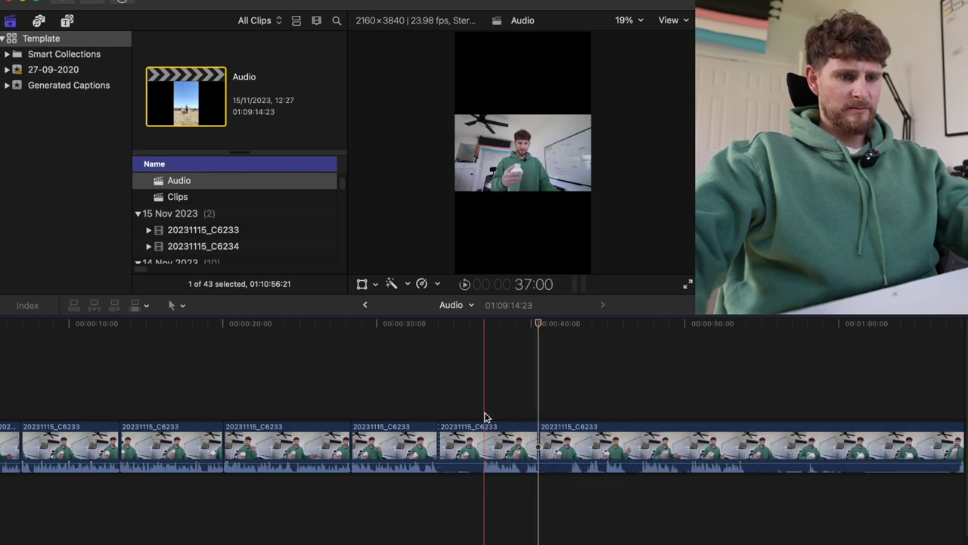
key("alt+]")
Split the long remaining 20231115_C6233 segment at about 43 seconds, and trim the start of the take before the split to 40:20
key("space")
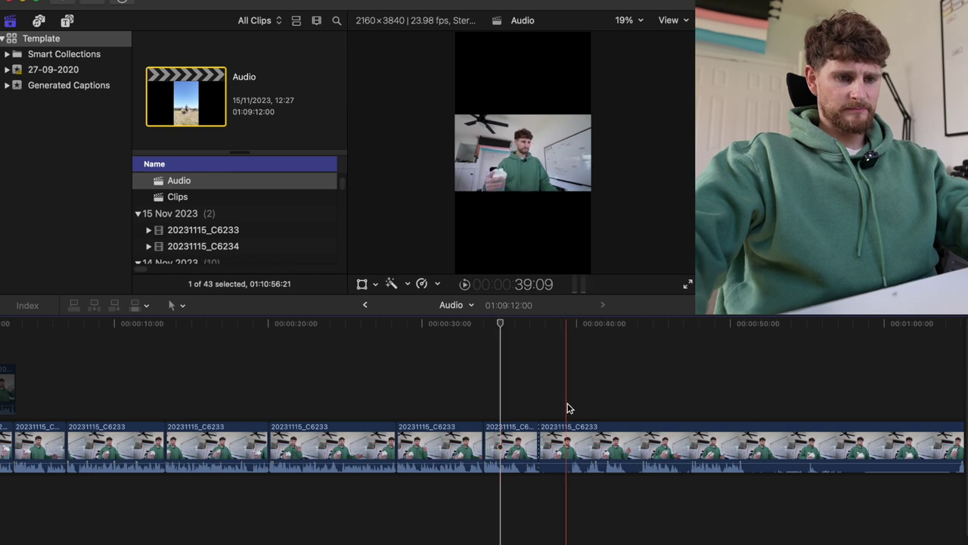
key("space")
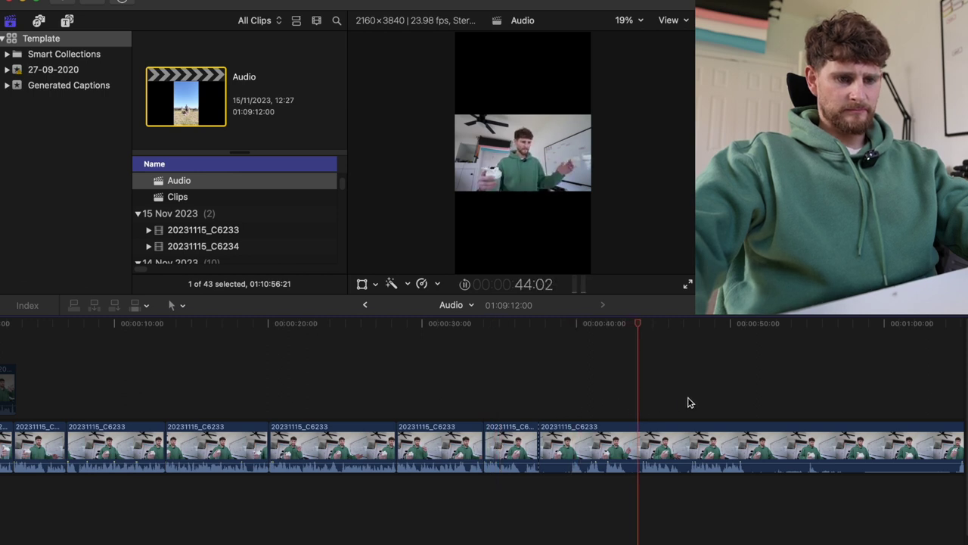
left_click(692, 398)
left_click(609, 410)
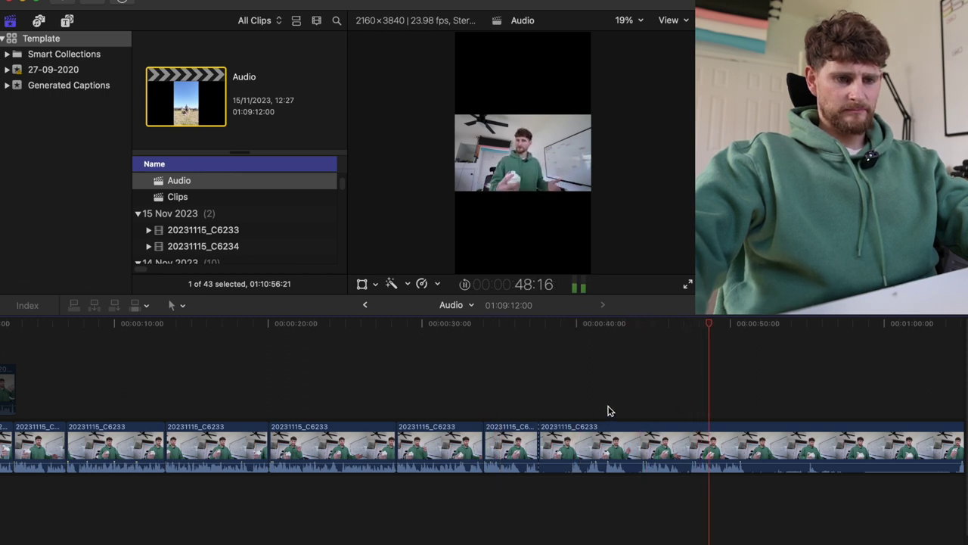
key("super+b")
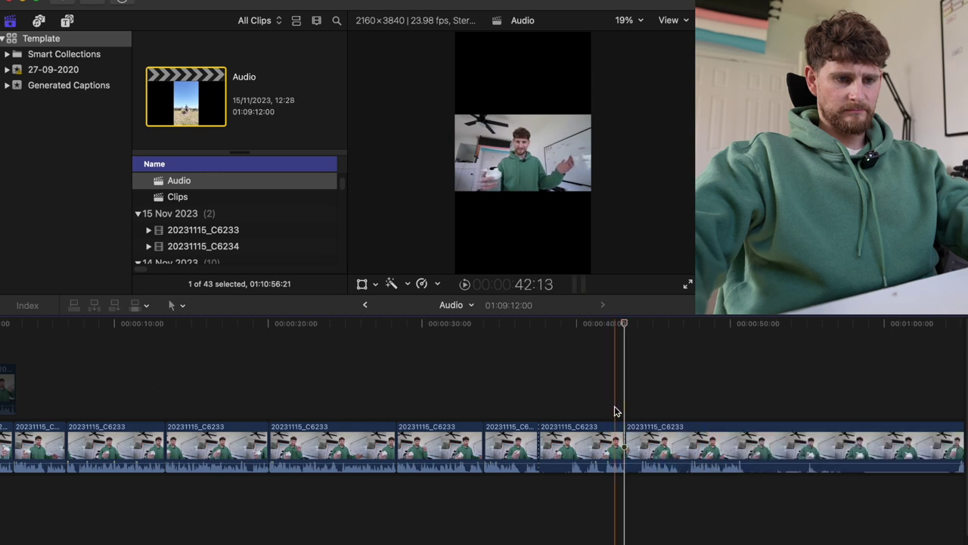
left_click(589, 410)
key("space")
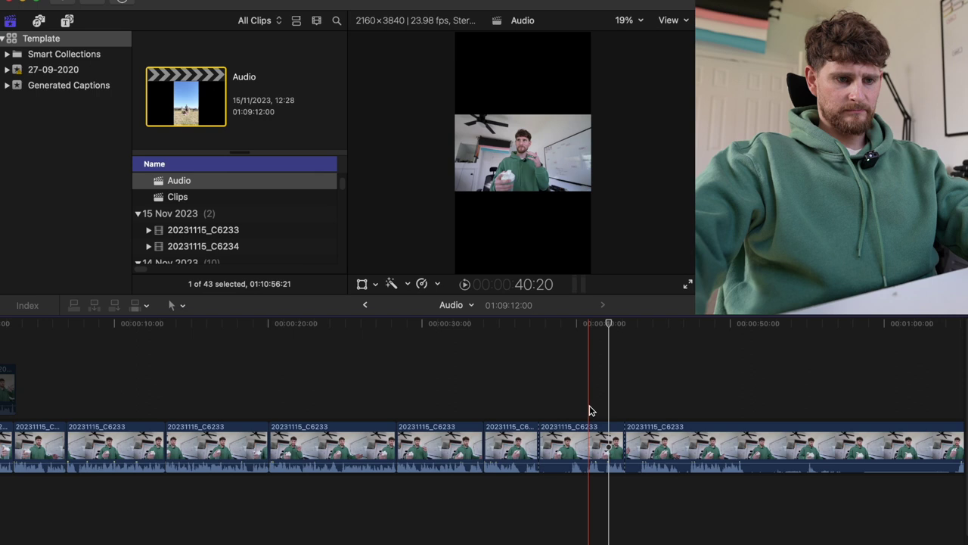
key("Delete")
Trim the start of the last 20231115_C6233 segment to about 44 seconds, and split it at about 43 seconds
key("shift+question")
scroll(590, 412, "right", 5)
left_click(379, 407)
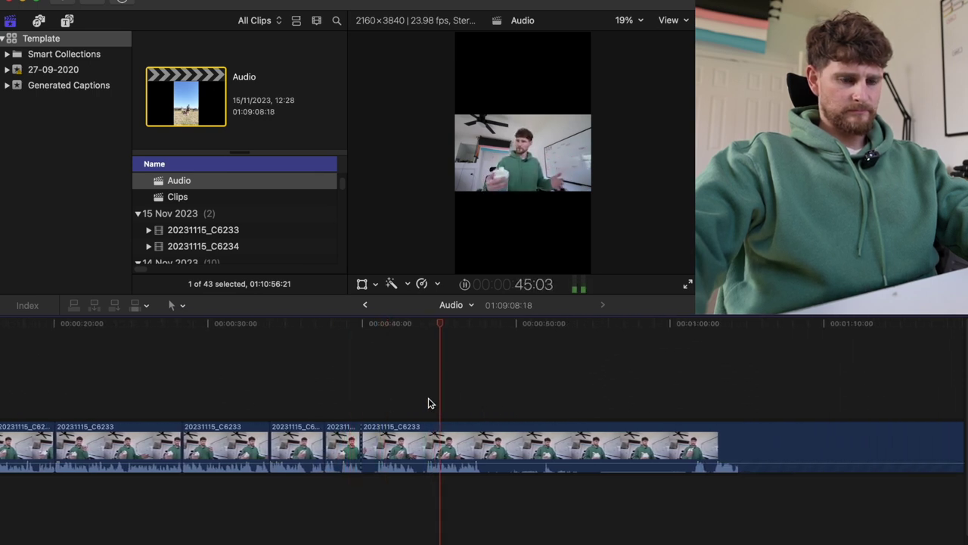
key("space")
scroll(428, 401, "left", 2)
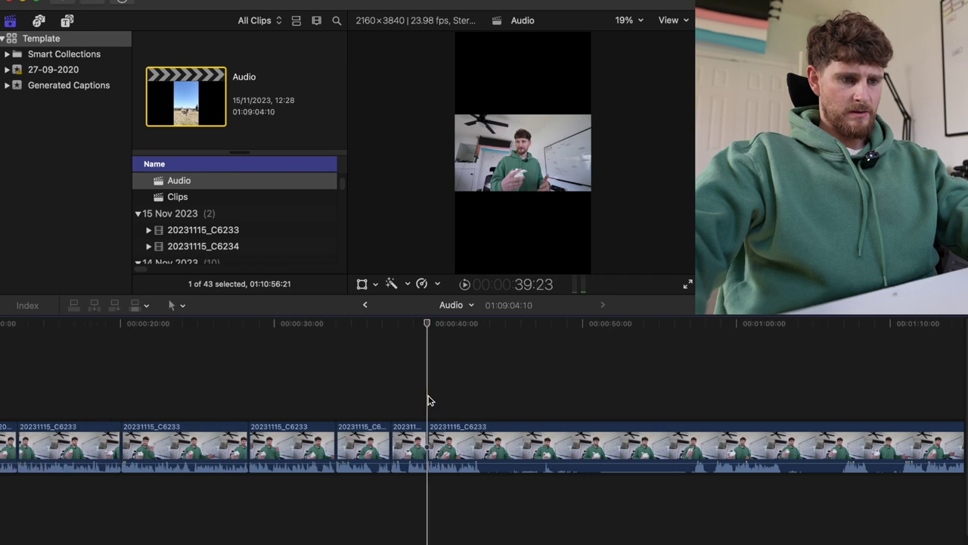
key("space")
key("super+b")
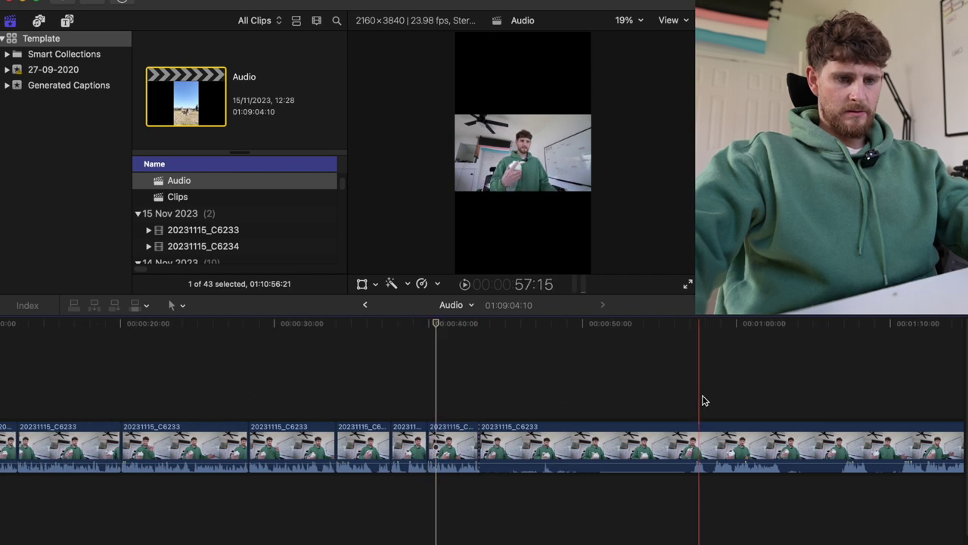
Examine the remaining takes in 20231115_C6233 and 20231115_C6234 by sampling playback from about 58 seconds to where the camera footage begins
scroll(643, 422, "right", 6)
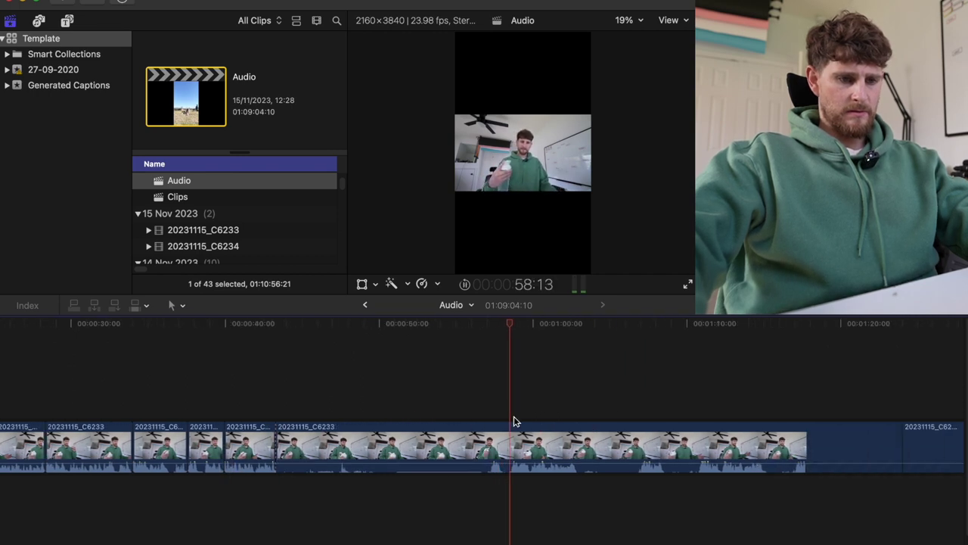
left_click(697, 378)
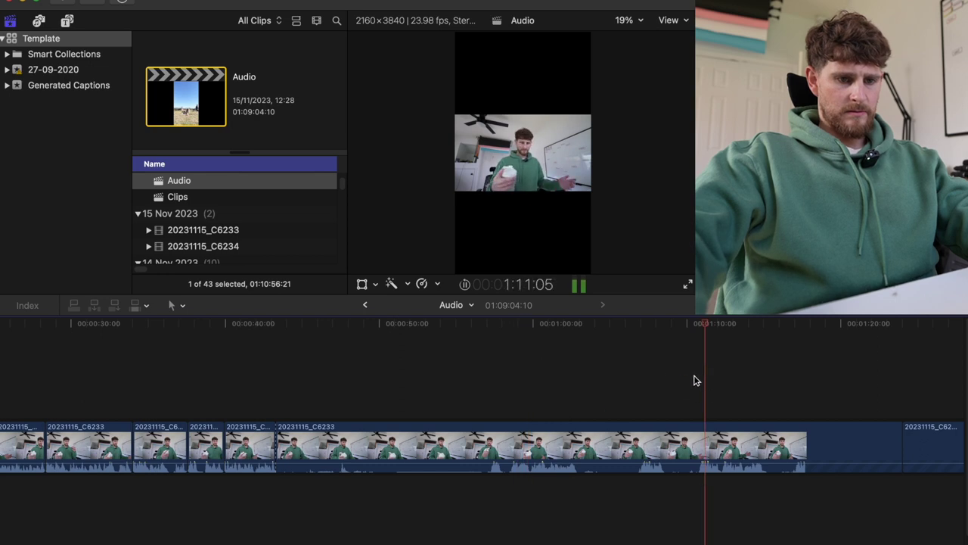
scroll(693, 381, "right", 3)
key("space")
scroll(643, 389, "right", 2)
key("space")
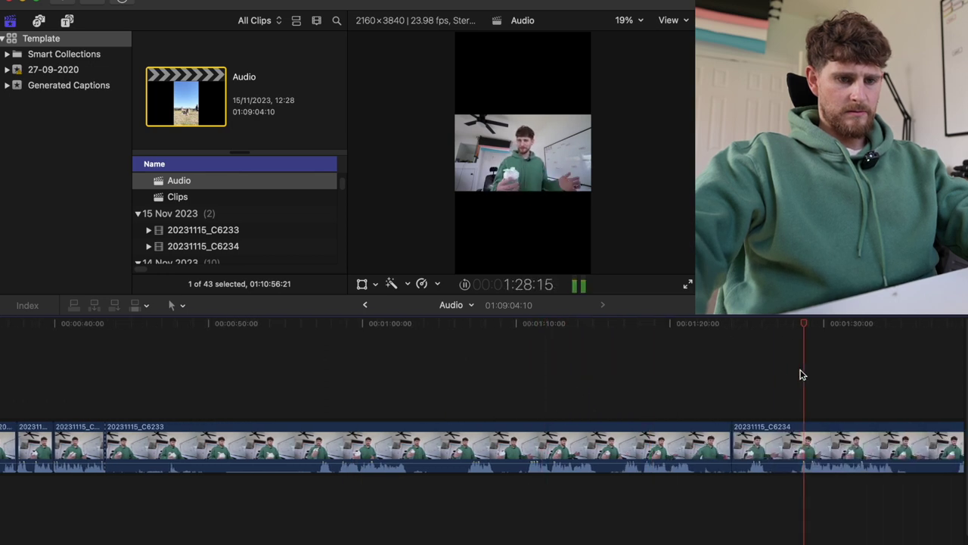
scroll(792, 378, "right", 10)
scroll(791, 372, "right", 7)
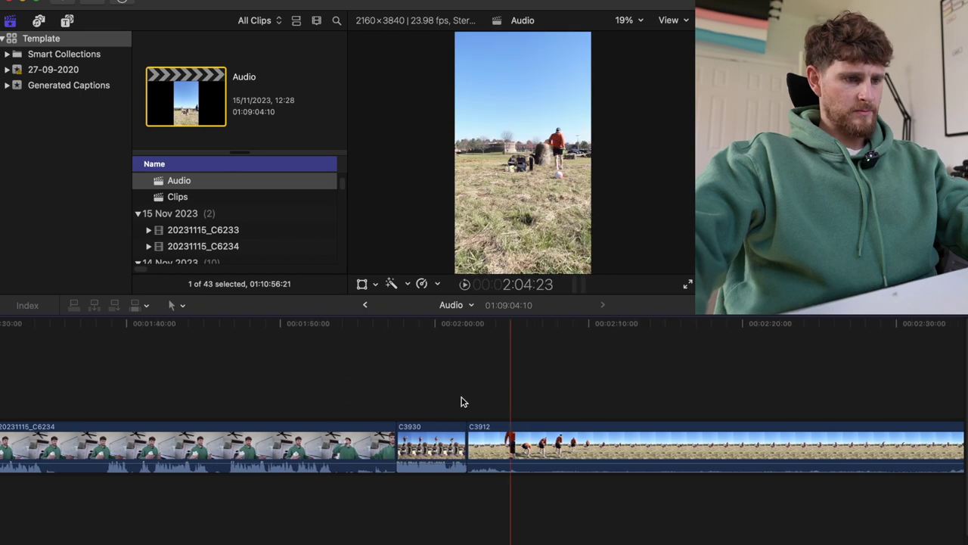
Trim the start of 20231115_C6234 to about 1:28, and delete the leftover 20231115_C6233 segment before it
key("space")
key("space")
scroll(97, 420, "left", 7)
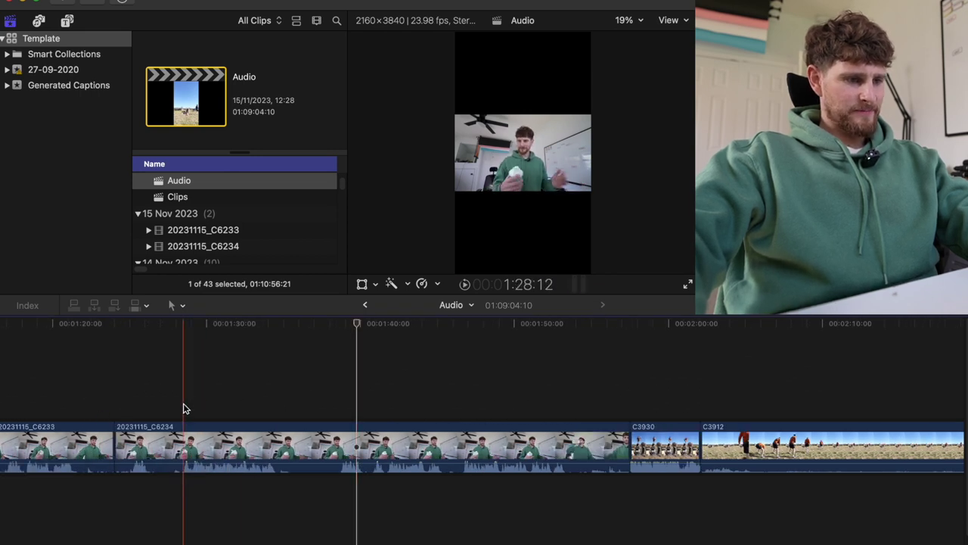
key("c")
key("Delete")
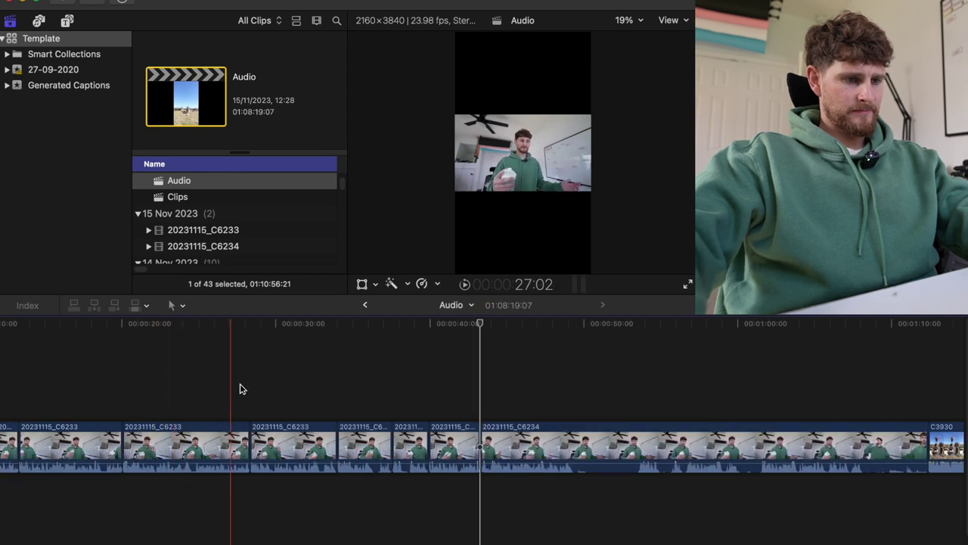
Split 20231115_C6234 at about 49 seconds, and trim the start of the segment after the split to about 1:01
left_click(574, 389)
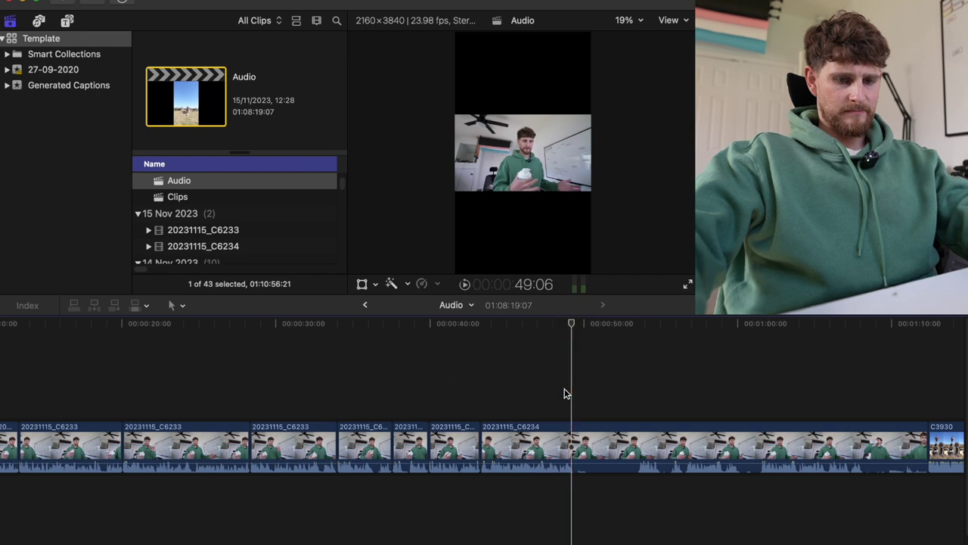
key("super+b")
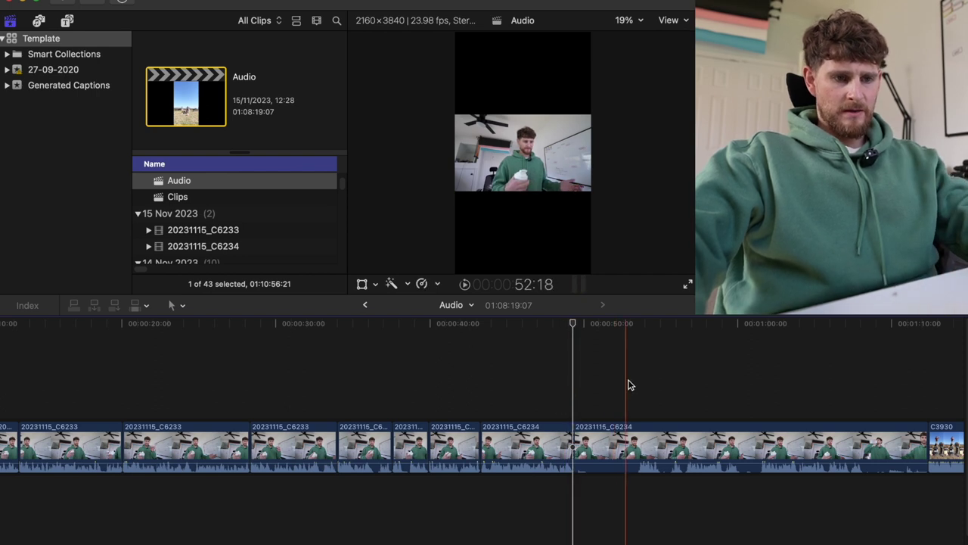
key("space")
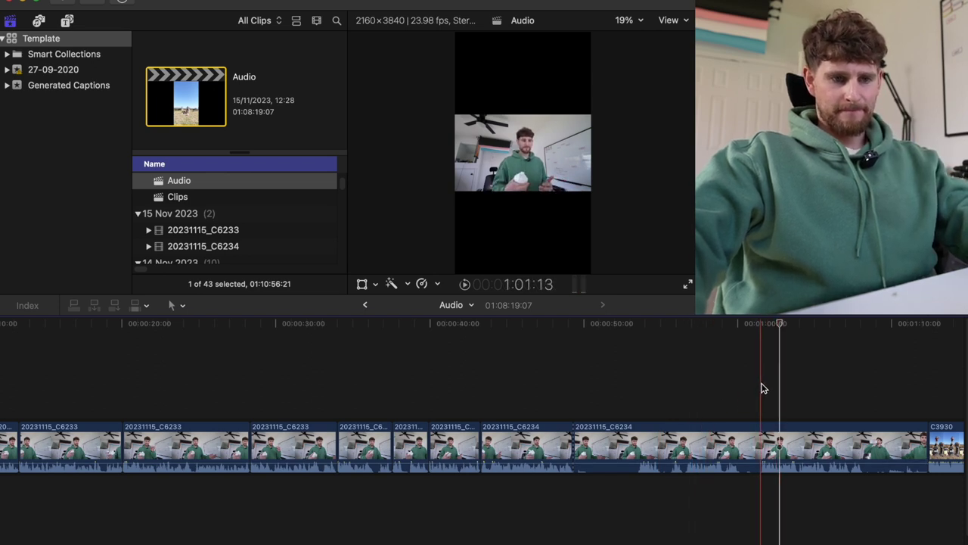
key("alt+bracketleft")
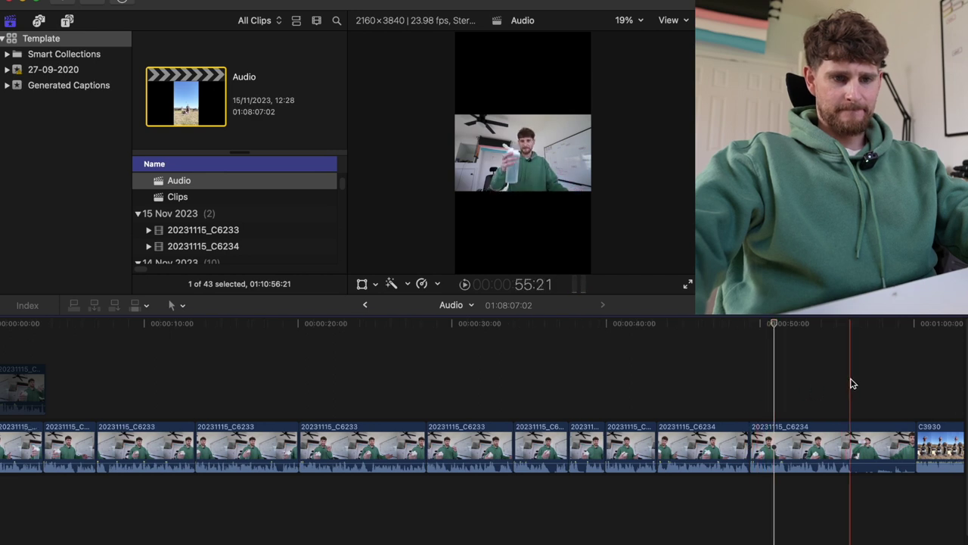
Trim the end of the last 20231115_C6234 segment to 55:21, and return the playhead to the timeline start
key("alt+bracketright")
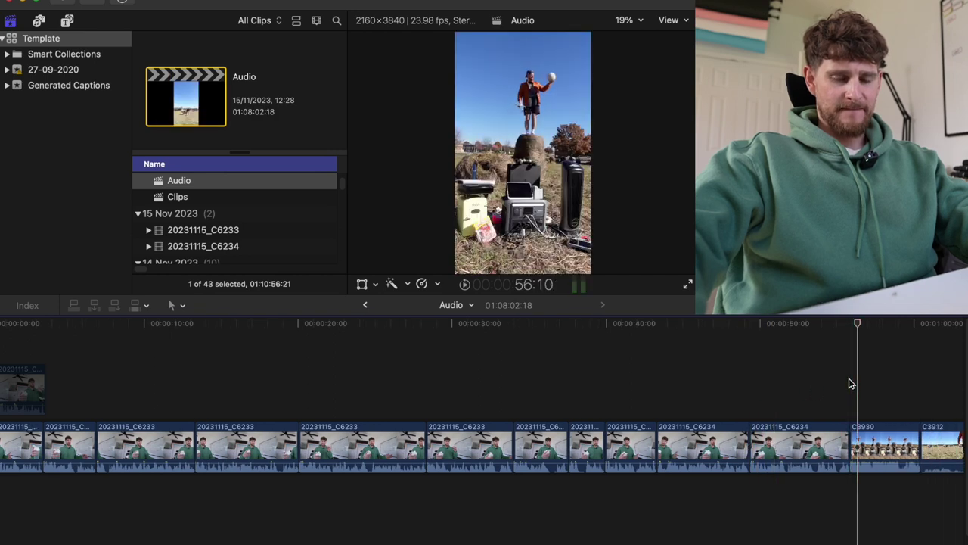
scroll(847, 384, "left", 2)
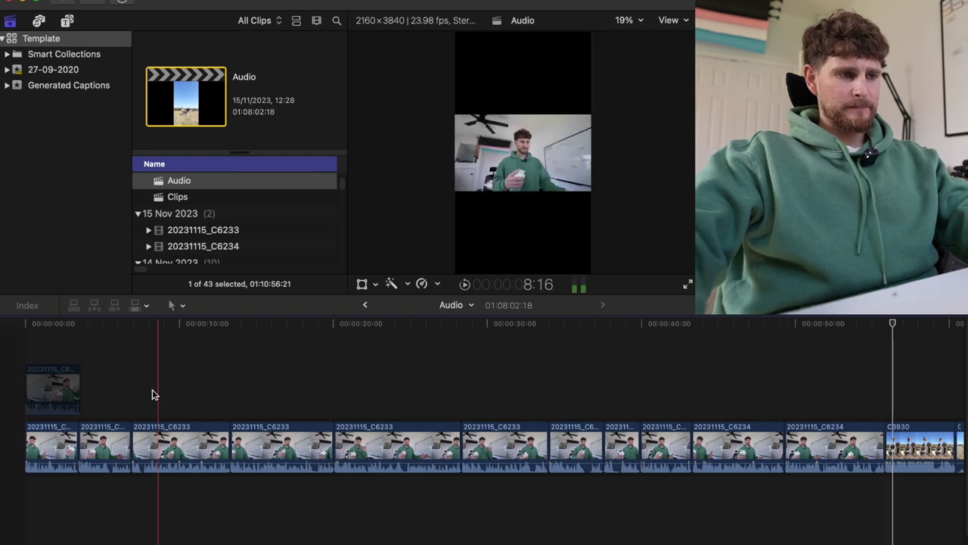
key("Home")
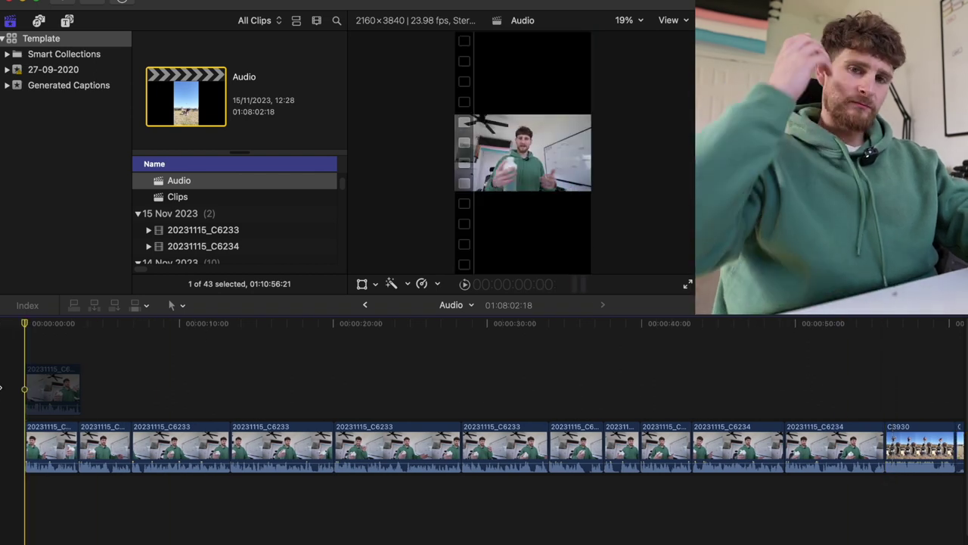
Switch to Notion, examine the Script and Shot entries for the story stages, and return to Final Cut Pro
key("super+Tab")
key("super+Tab")
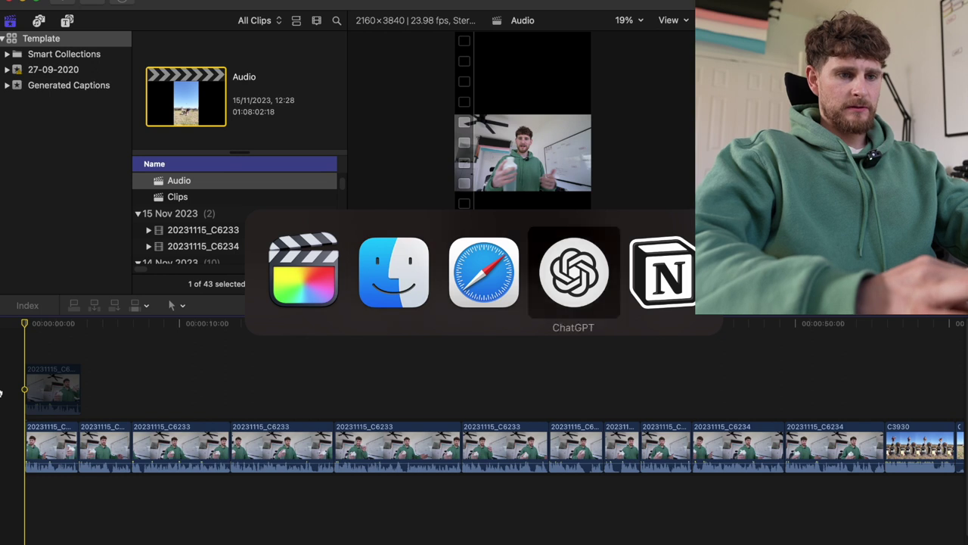
key("super+Tab")
key("super+Tab")
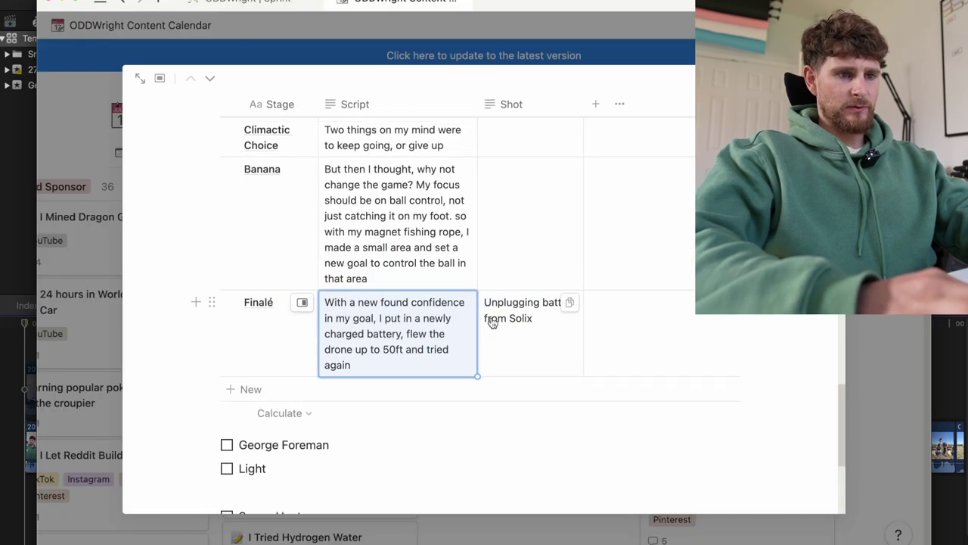
scroll(493, 324, "up", 10)
scroll(406, 205, "up", 1)
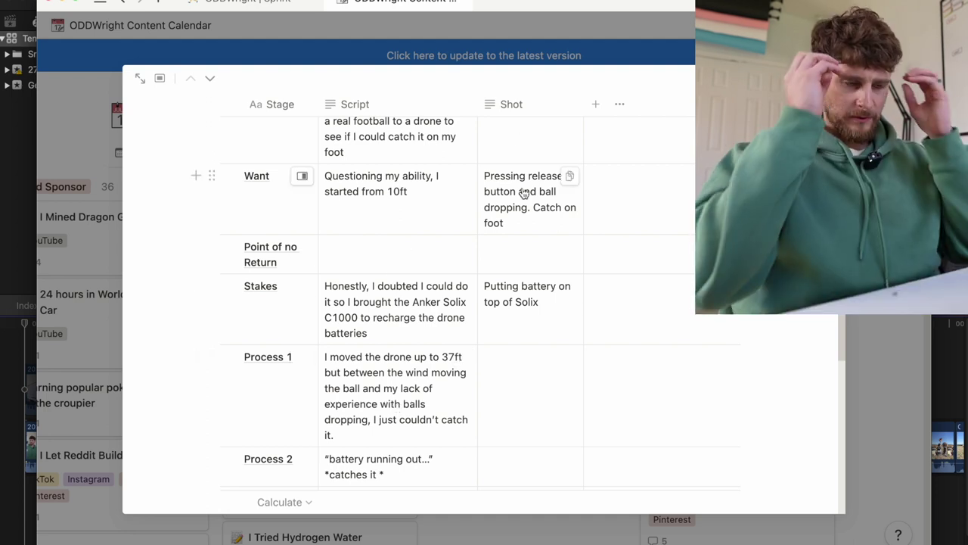
key("super+Tab")
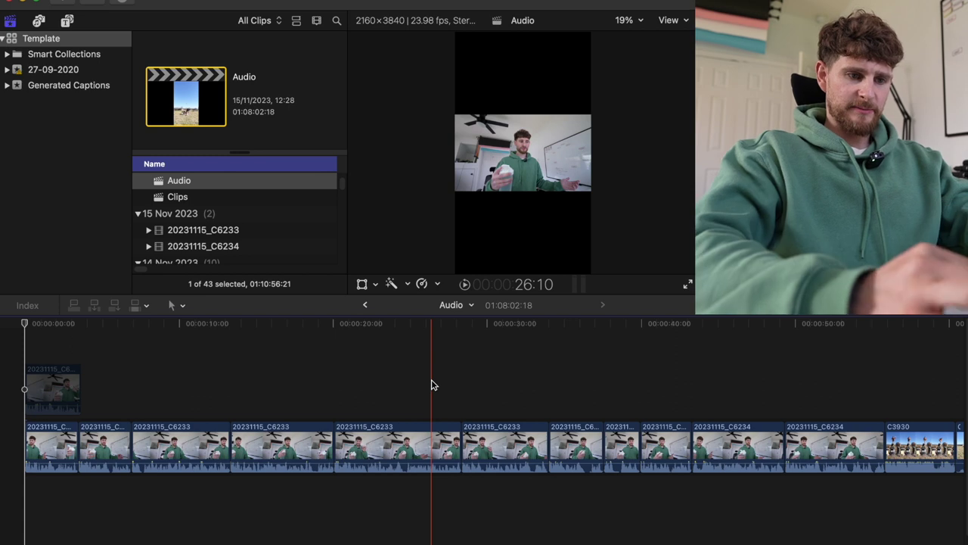
key("super+Tab")
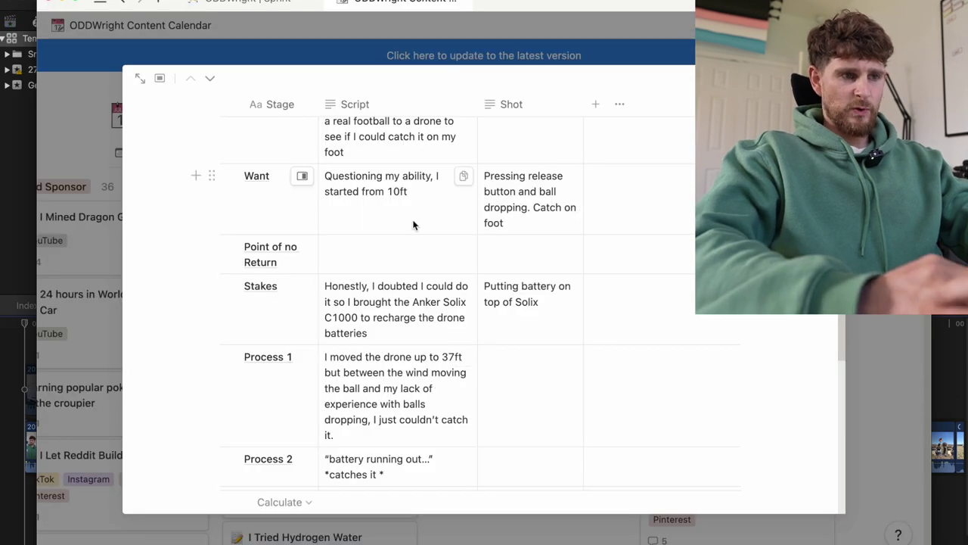
scroll(413, 225, "down", 5)
key("super+Tab")
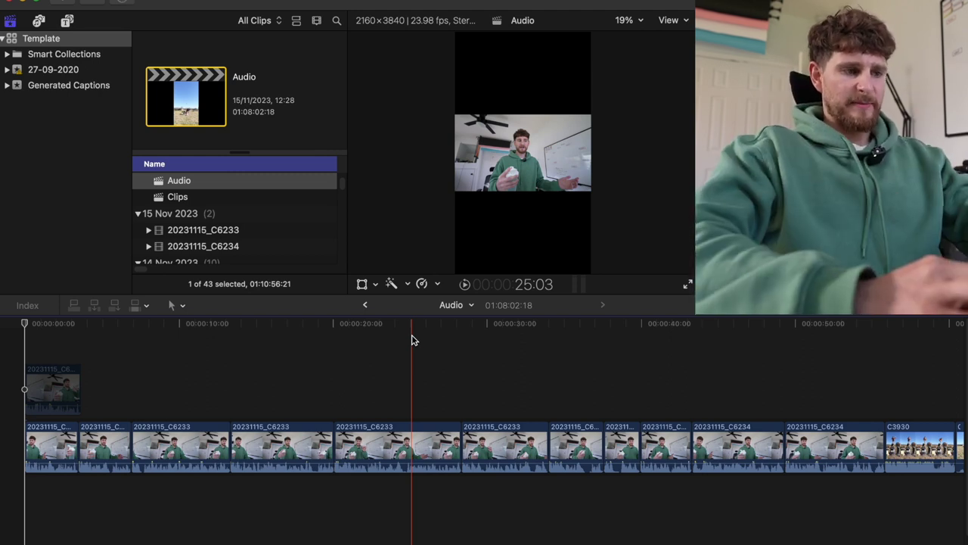
Expand the audio of all 20231115_C6233 and 20231115_C6234 takes on the primary storyline, and clear the selection
left_click_drag(820, 490, 51, 447)
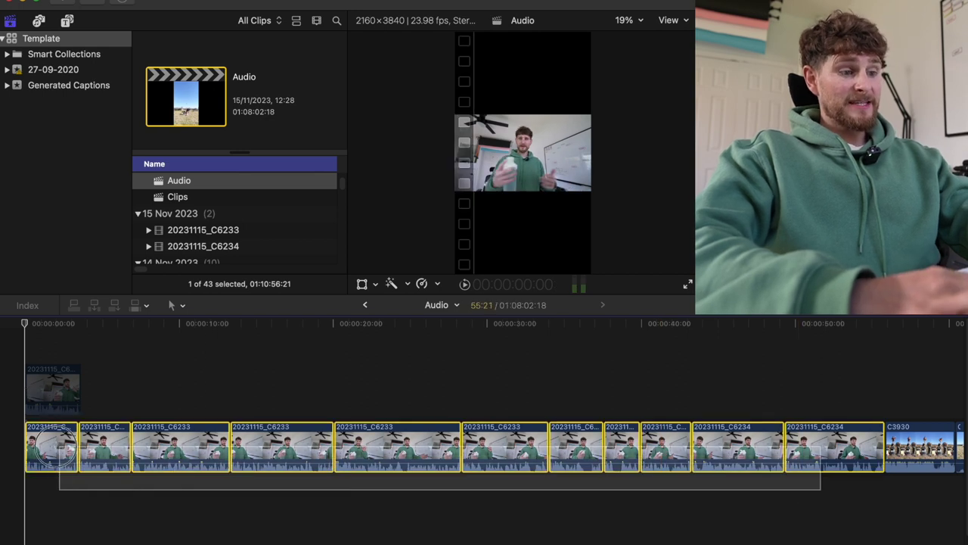
key("ctrl+s")
left_click(8, 452)
Trim one frame off the start of the first 20231115_C6233 take on the primary storyline
key("super+equal")
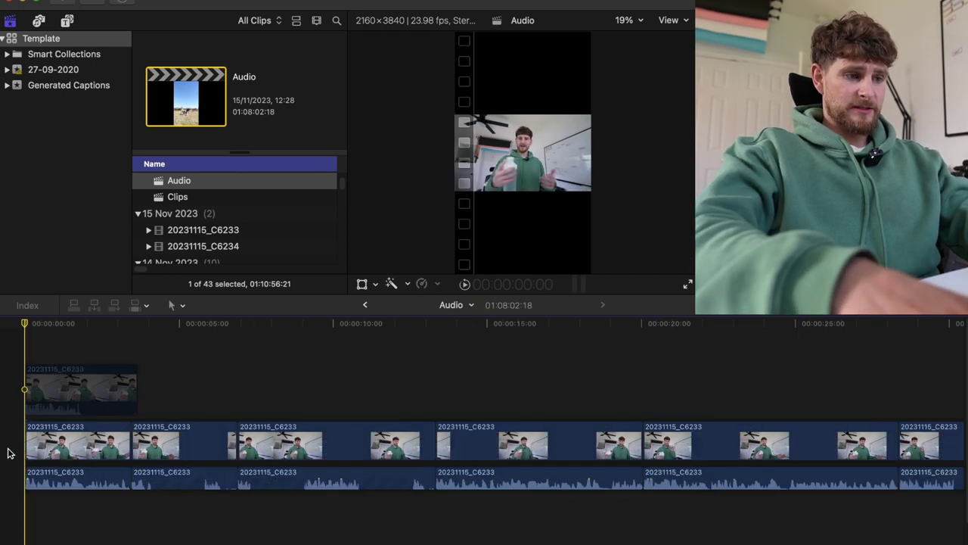
key("super+equal")
key("super+equal")
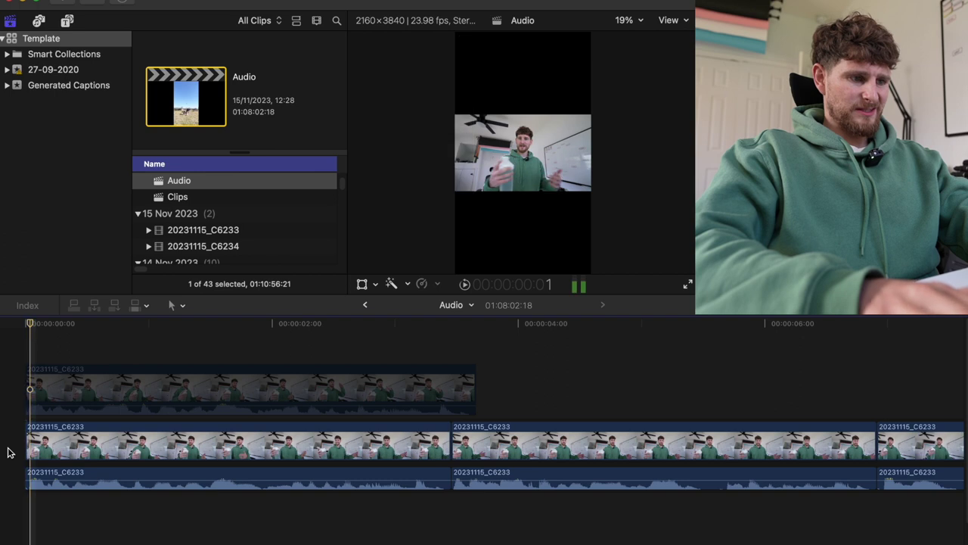
key("super+equal")
left_click_drag(32, 401, 48, 399)
left_click(28, 443)
left_click_drag(27, 443, 31, 471)
Trim the first take's video end to 3:07 and the second take's video start by one frame, leaving their audio overlapping
scroll(31, 469, "right", 5)
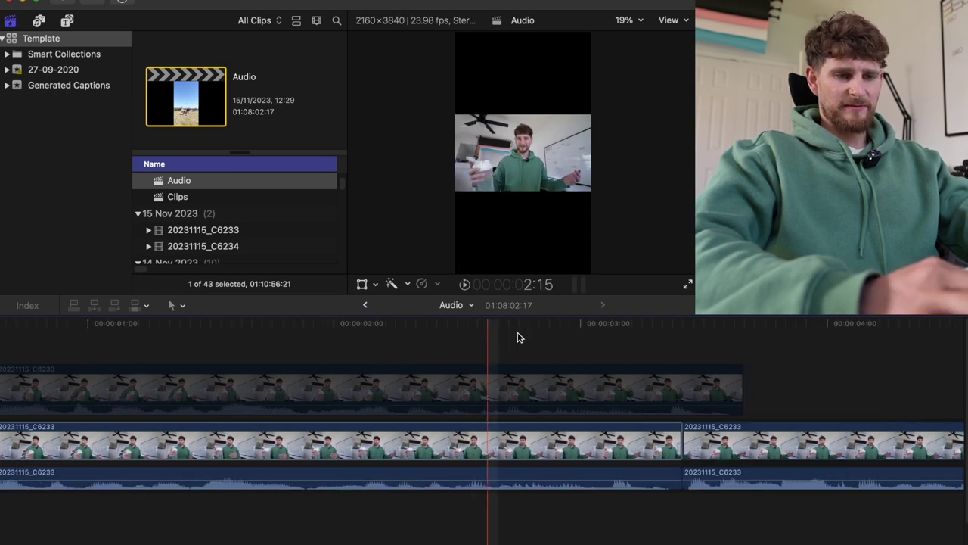
left_click(648, 328)
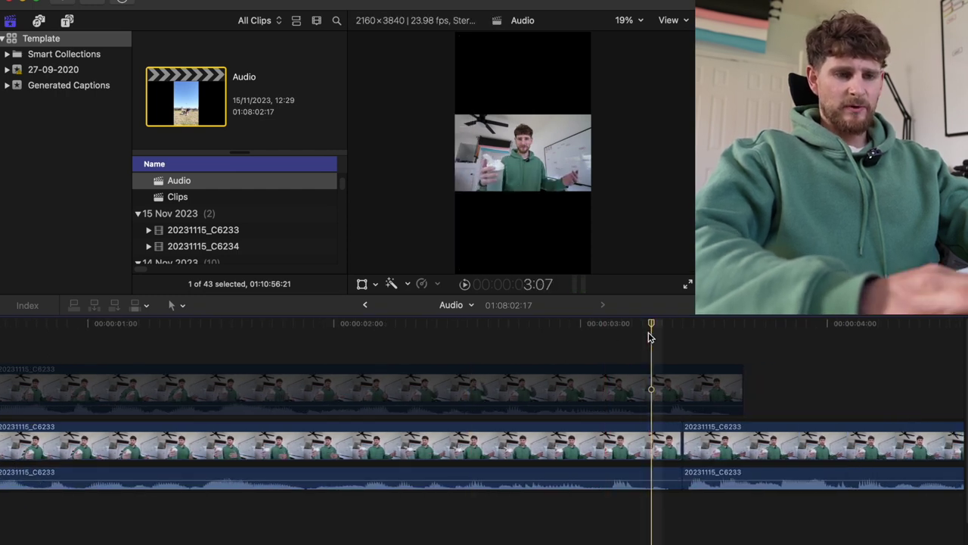
left_click_drag(682, 446, 648, 451)
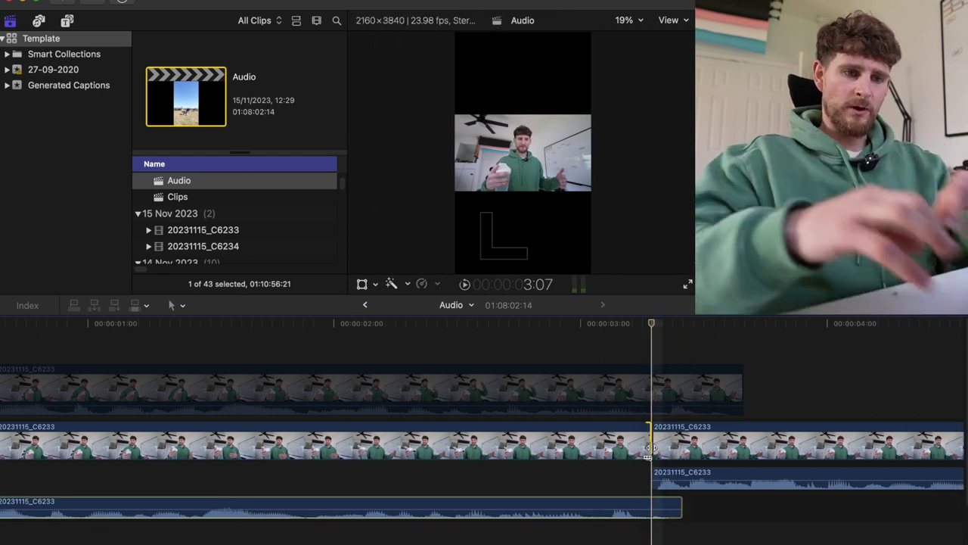
scroll(650, 448, "right", 3)
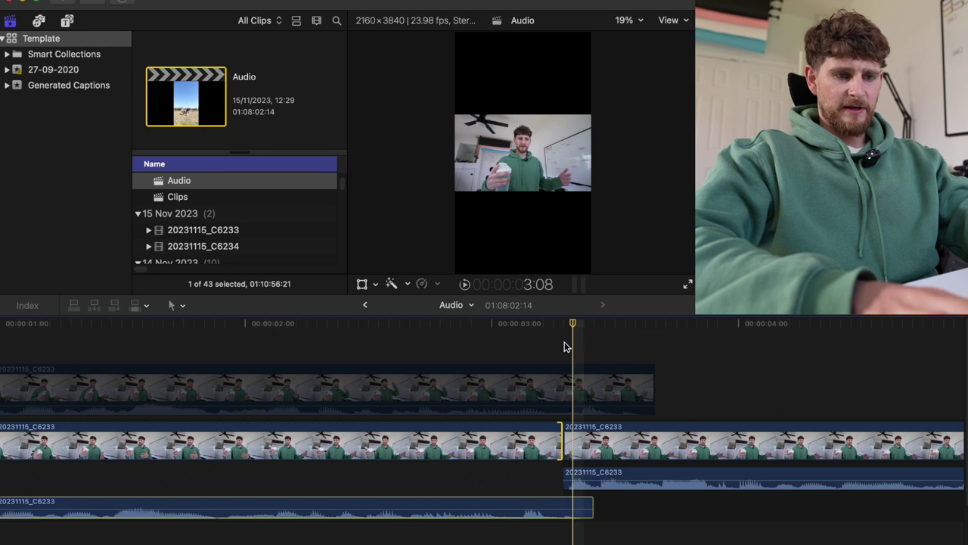
left_click_drag(566, 443, 576, 441)
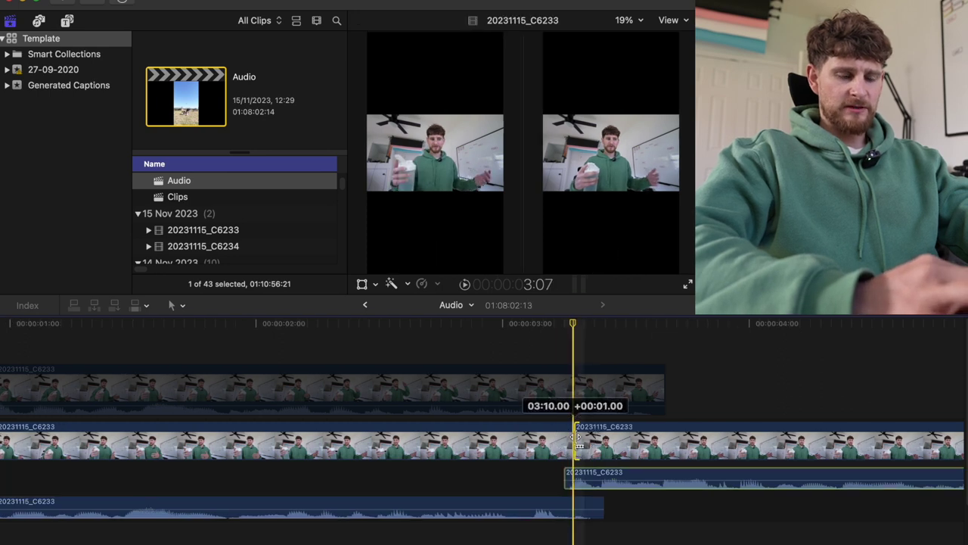
Trim the second take's video end to 6:14 and the third take's video start by two frames, leaving their audio overlapping
scroll(576, 441, "right", 8)
scroll(576, 439, "right", 3)
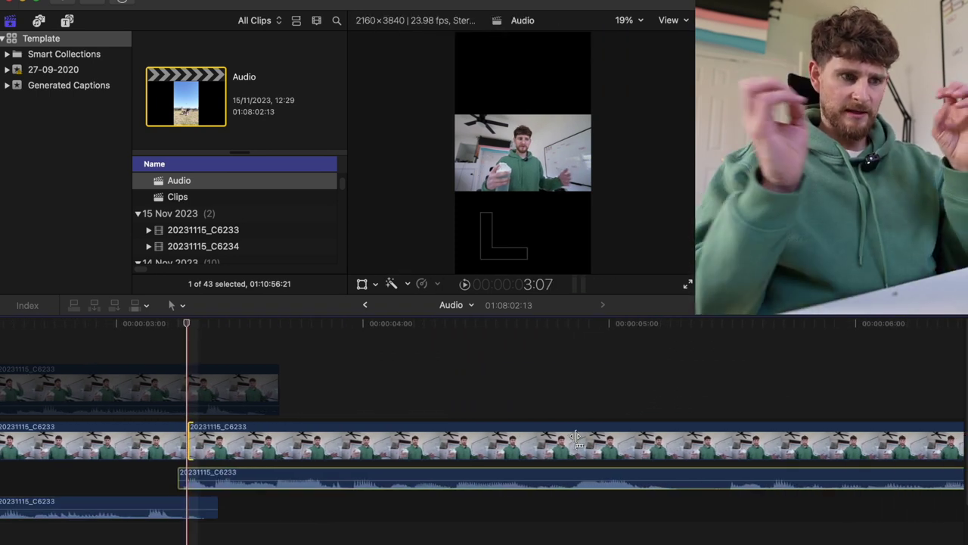
scroll(576, 439, "right", 14)
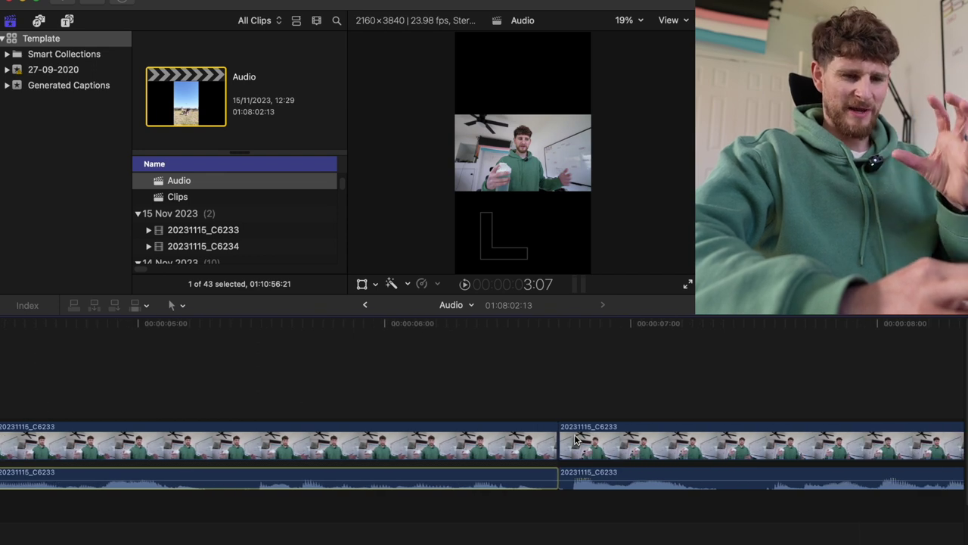
left_click(526, 409)
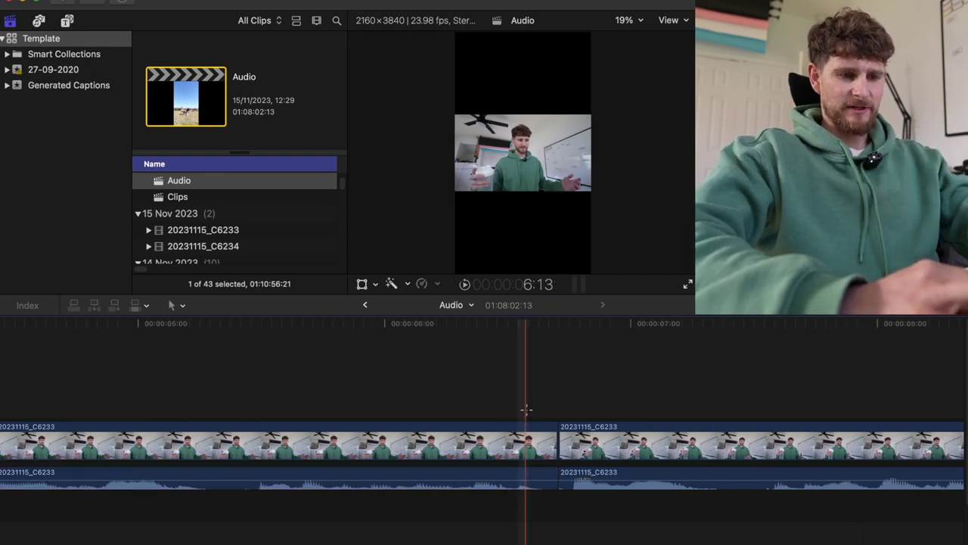
key("Left")
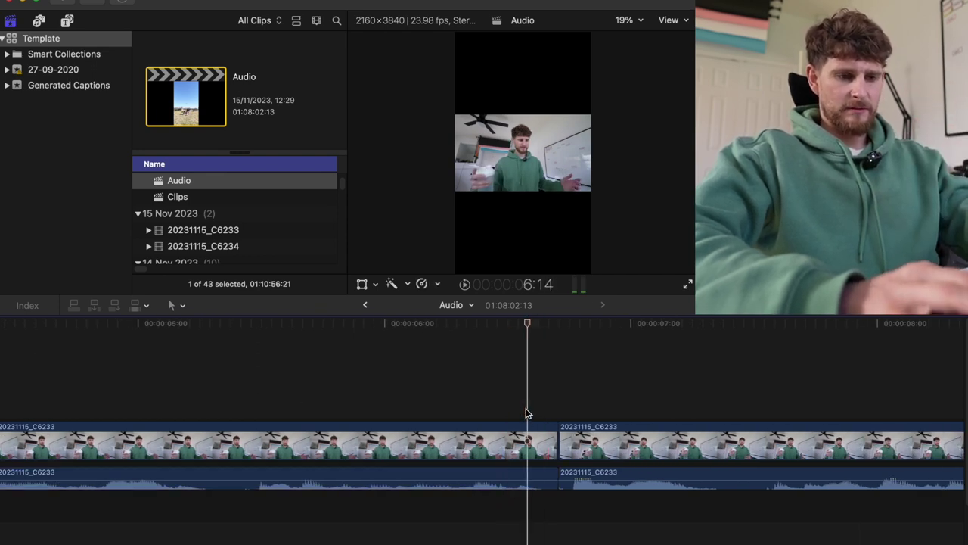
key("ctrl+s")
left_click_drag(558, 446, 527, 446)
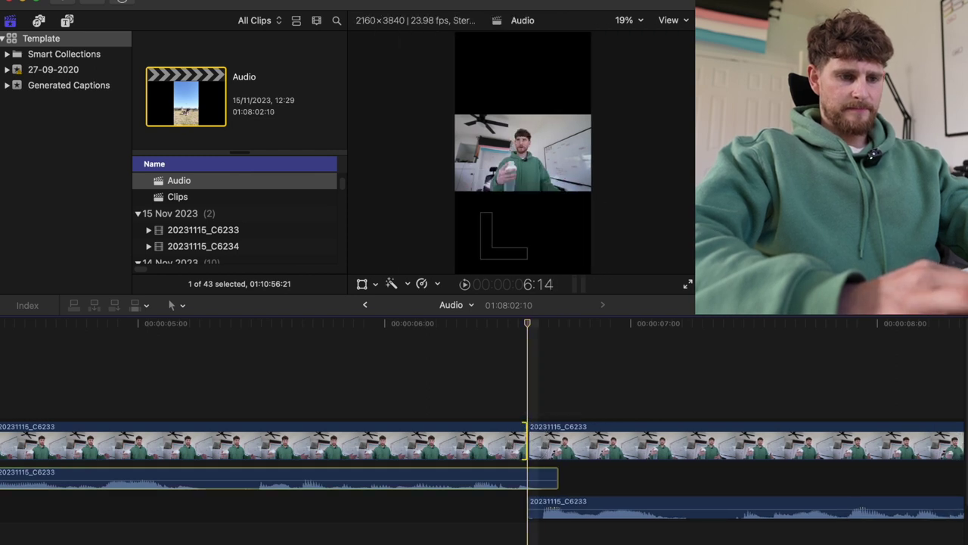
left_click(533, 447)
left_click_drag(533, 446, 553, 447)
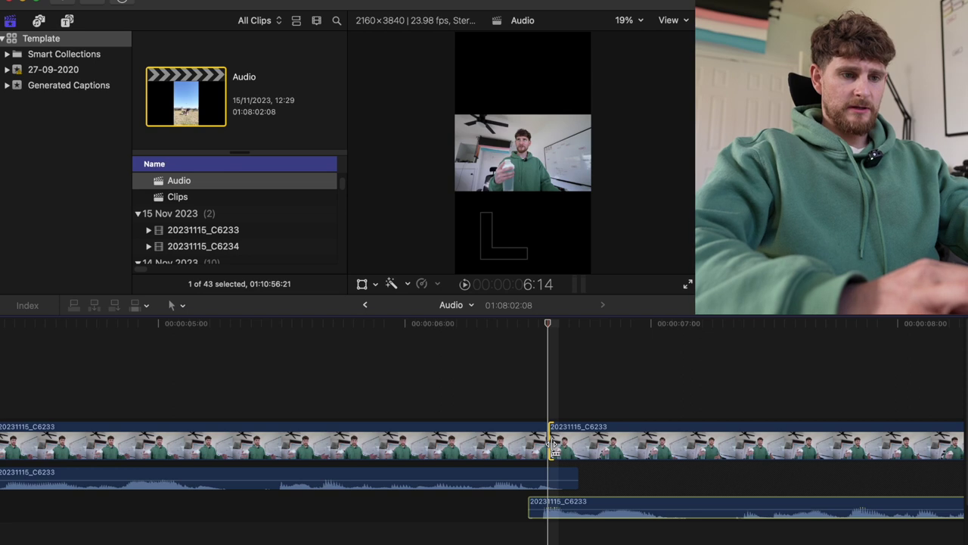
Shorten the video by two frames at the cut between the third and fourth takes, just before 13 seconds, keeping the audio untrimmed
scroll(553, 448, "right", 5)
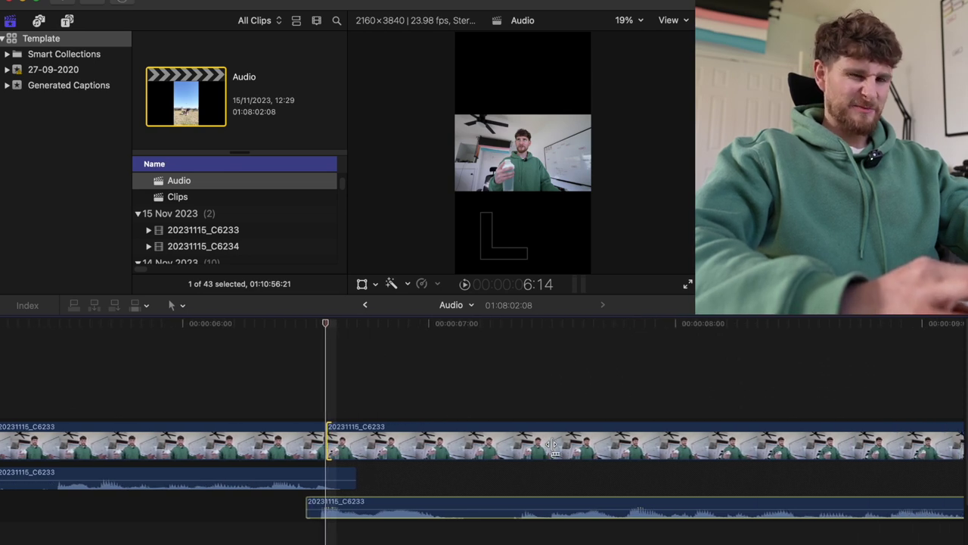
scroll(553, 448, "right", 1)
scroll(552, 448, "left", 1)
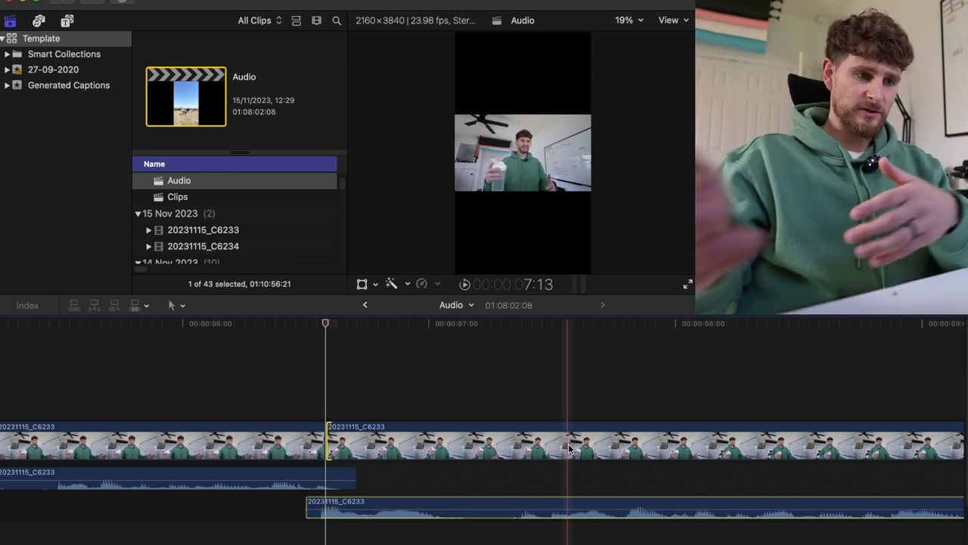
scroll(569, 448, "right", 10)
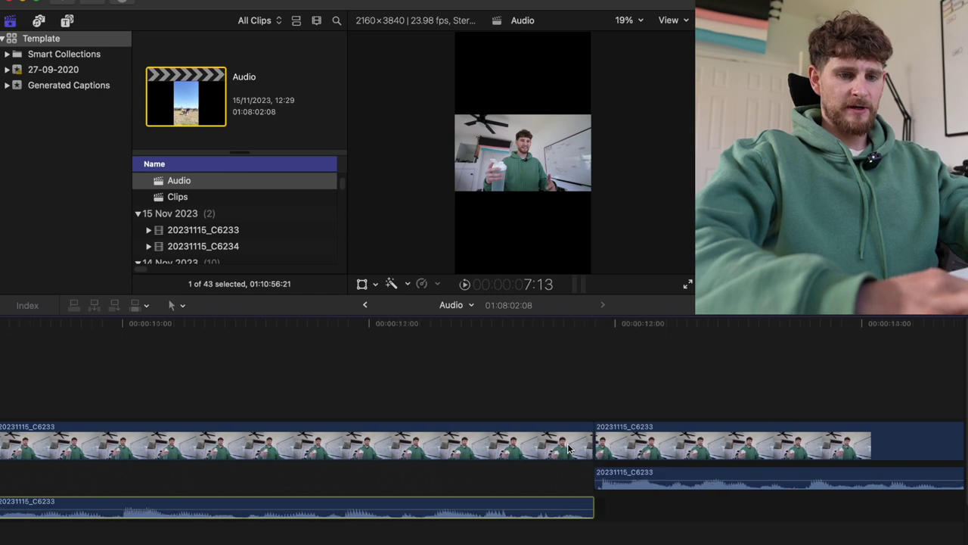
left_click(525, 395)
key("space")
key("space")
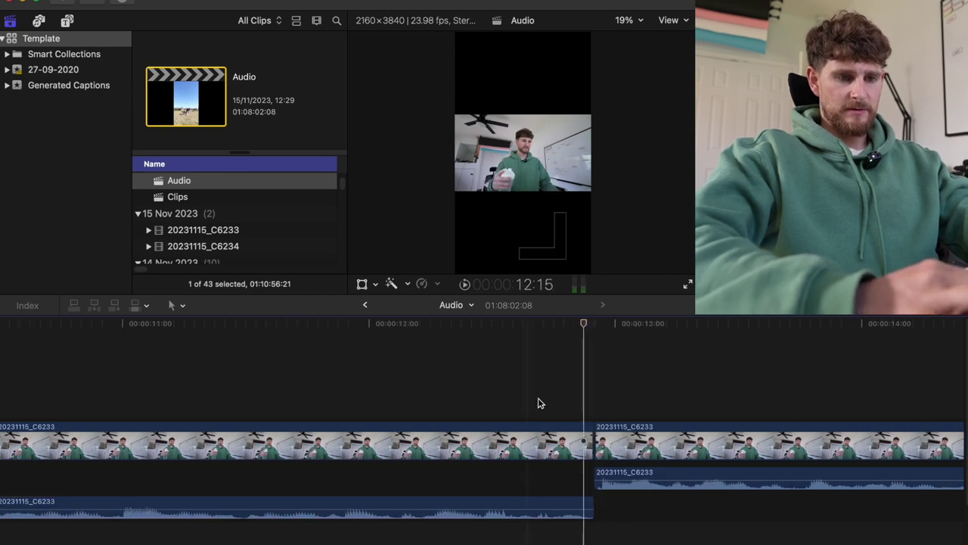
left_click_drag(596, 443, 587, 445)
Trim the fourth take's video end to 19:13 and the fifth take's video start by two frames, leaving their audio overlapping
scroll(598, 442, "right", 10)
scroll(597, 442, "right", 10)
left_click(639, 401)
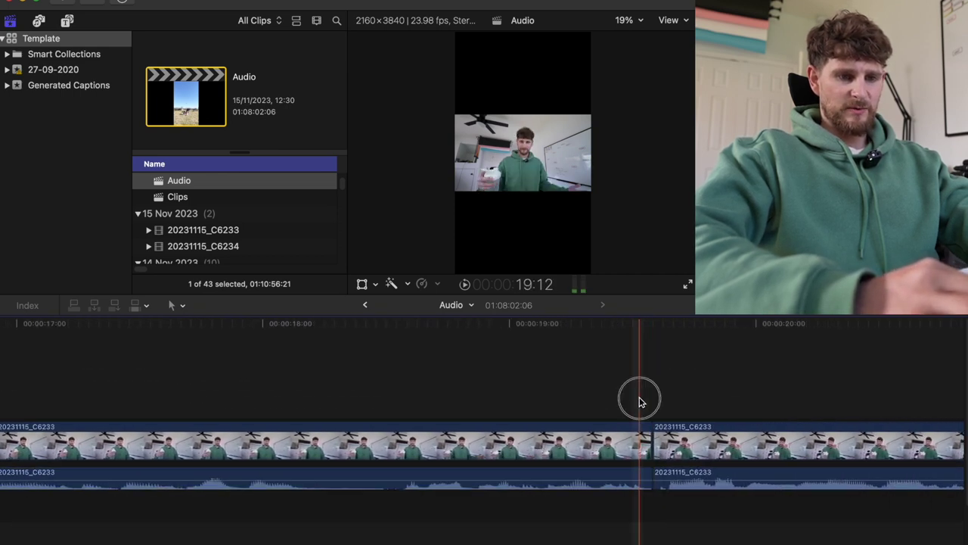
left_click_drag(641, 421, 660, 446)
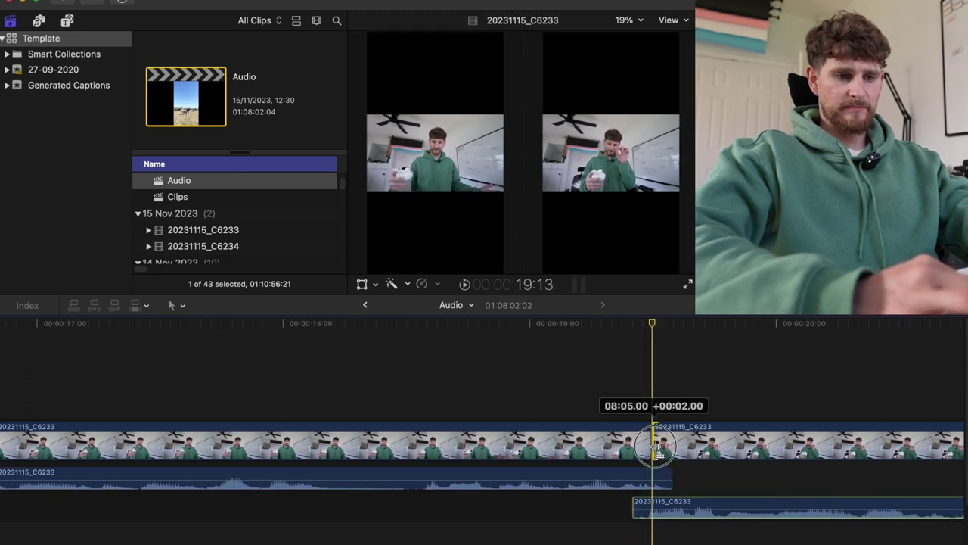
Extend the fourth take's video end by one frame and play back the cut into the fifth take
key("space")
key("space")
key("space")
left_click_drag(652, 447, 661, 446)
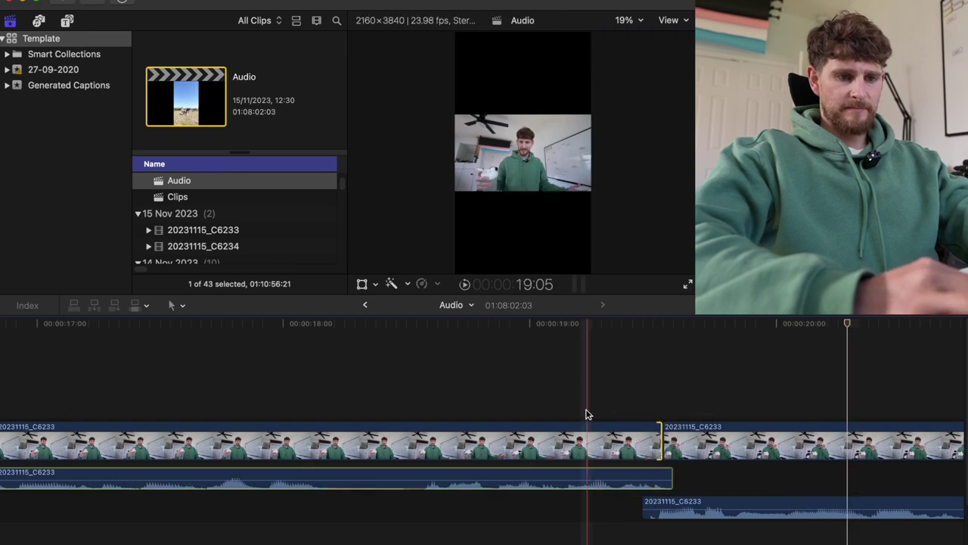
key("space")
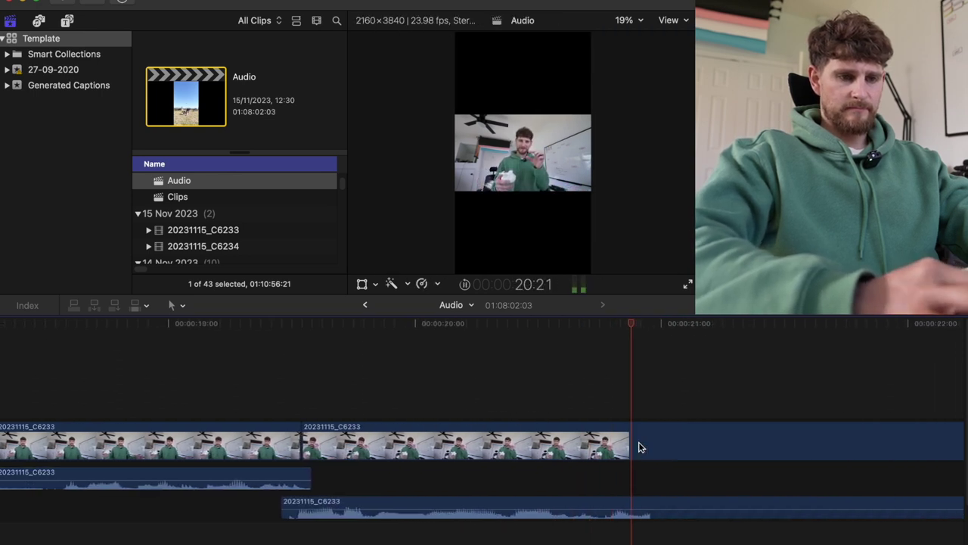
key("space")
Trim the fifth take's video end to 27:16 and the sixth take's video start by two frames, leaving their audio overlapping
scroll(640, 447, "right", 15)
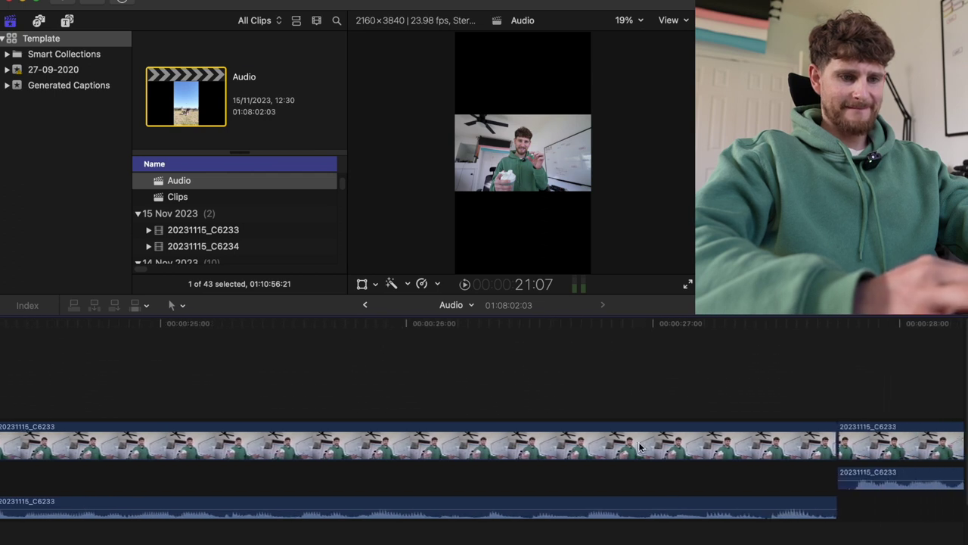
scroll(639, 447, "right", 5)
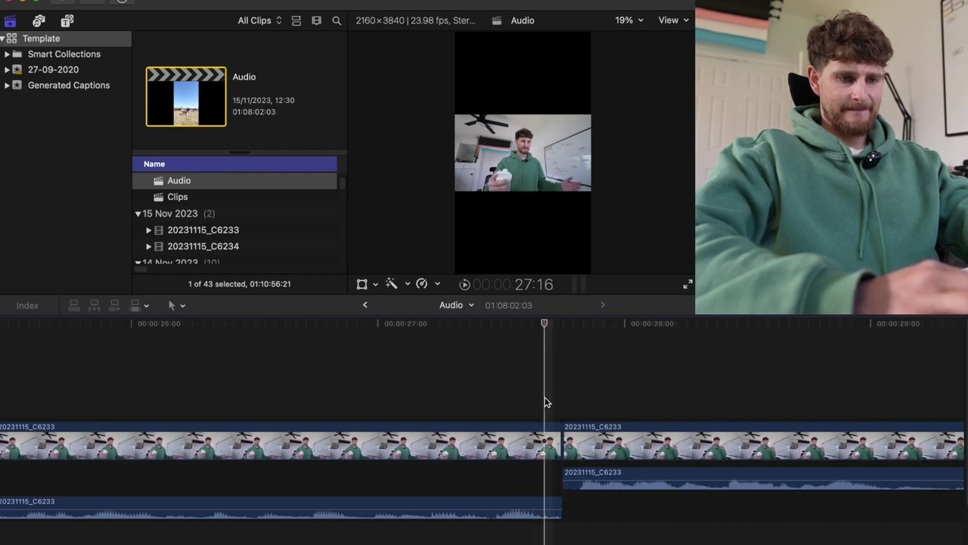
left_click_drag(553, 439, 526, 445)
Trim the sixth take's video end to 33:03, leaving its audio running under the start of the seventh take
scroll(567, 445, "right", 10)
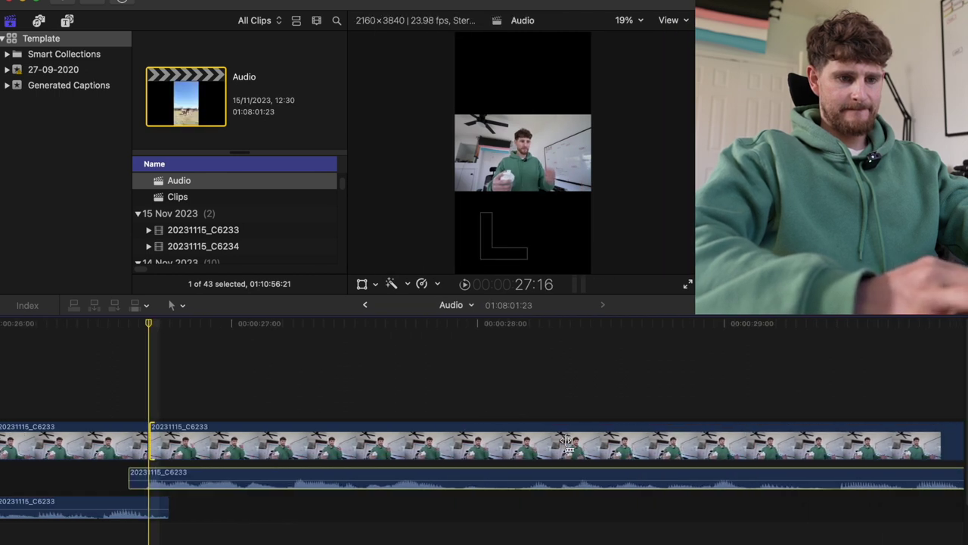
scroll(567, 444, "right", 10)
left_click(652, 384)
left_click_drag(672, 446, 639, 446)
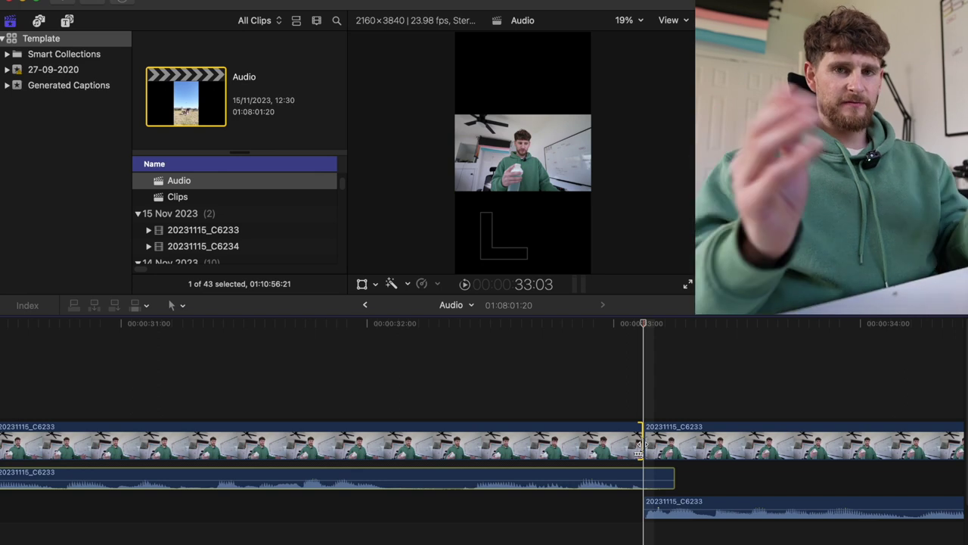
Trim the seventh take's video end to 36:12 and the eighth take's video start by two frames, leaving their audio overlapping
scroll(639, 446, "right", 3)
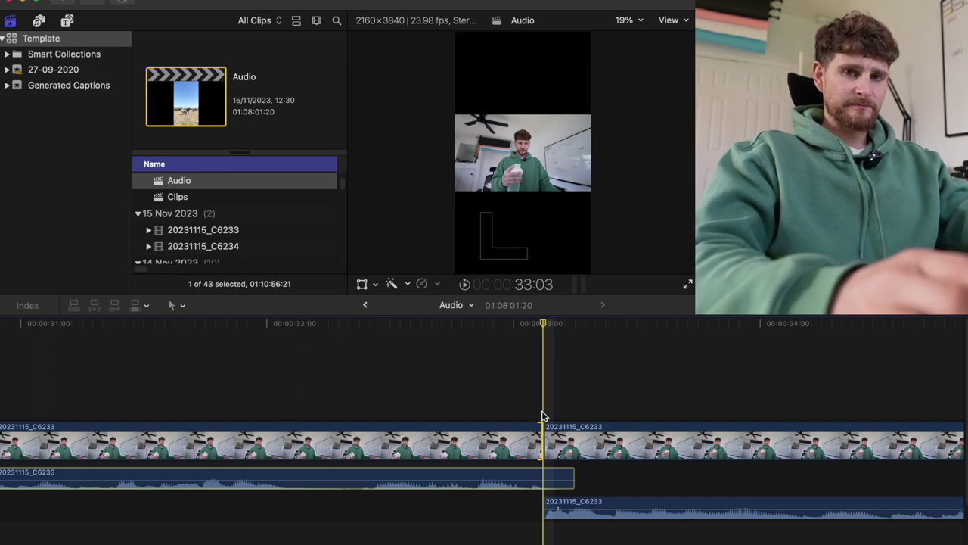
scroll(541, 416, "right", 2)
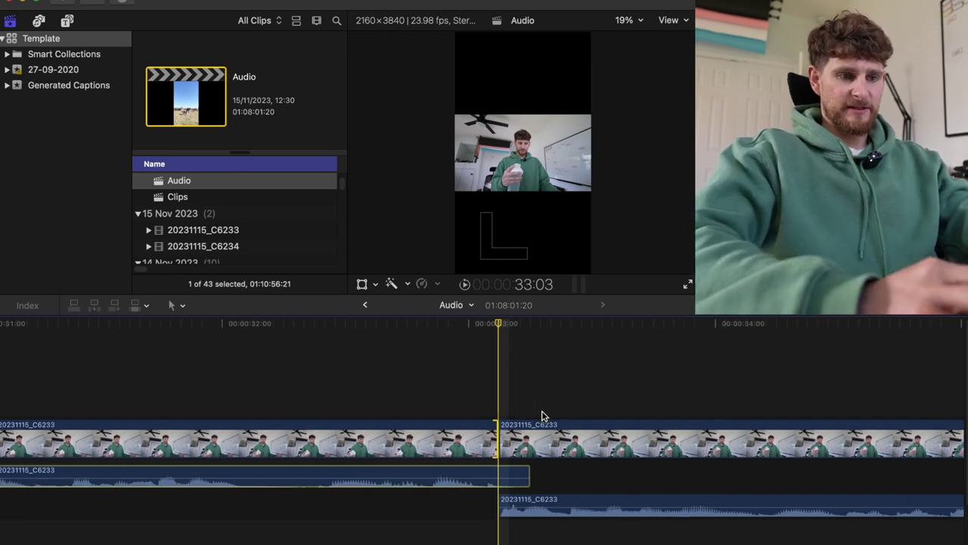
scroll(542, 416, "right", 10)
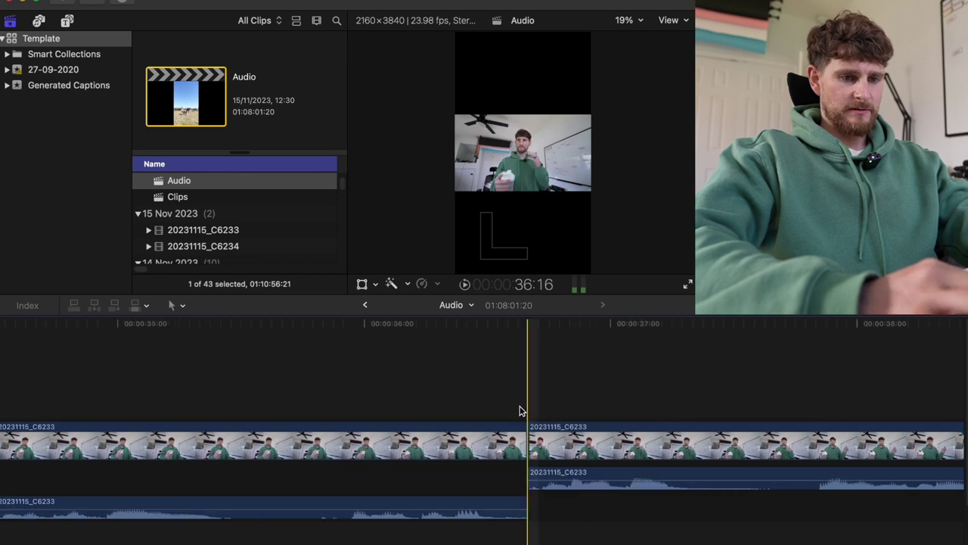
left_click(487, 401)
mouse_move(518, 448)
left_mouse_down()
mouse_move(487, 445)
mouse_move(500, 439)
left_mouse_up()
Trim the eighth take's video end to 38:14, leaving its audio running under the start of the ninth take
scroll(502, 438, "right", 10)
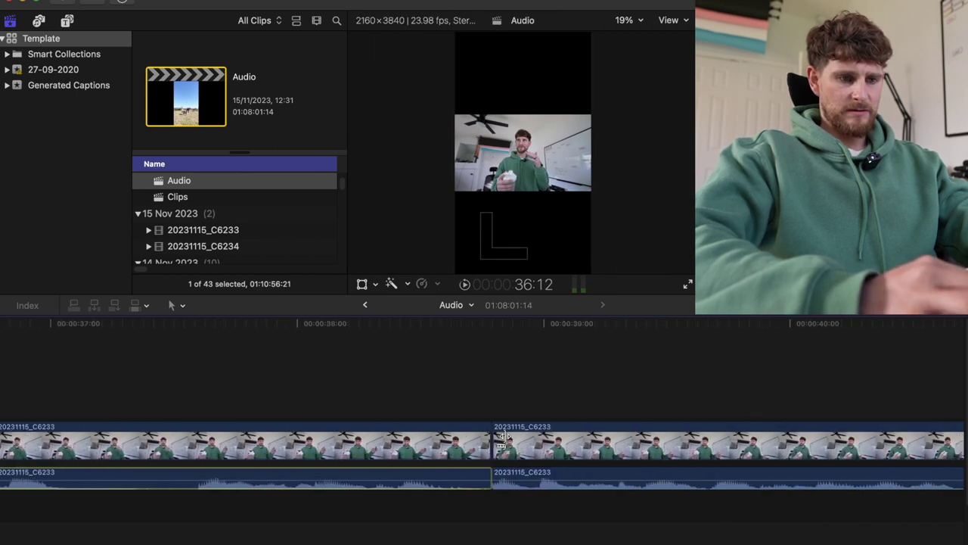
left_click(441, 402)
left_click_drag(488, 442, 441, 446)
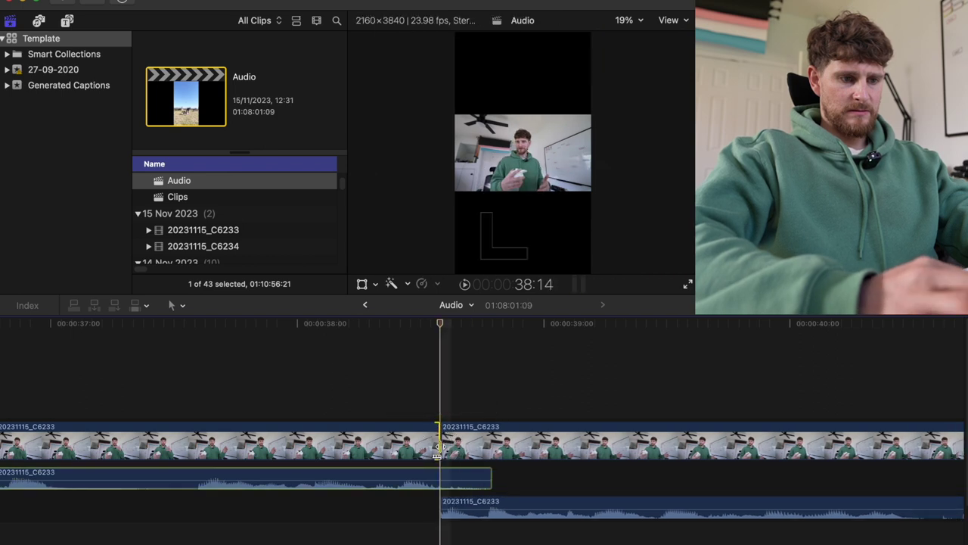
Trim the ninth take's video end to 41:21 and the tenth take's video start, leaving their audio overlapping
scroll(442, 424, "right", 13)
left_click(434, 377)
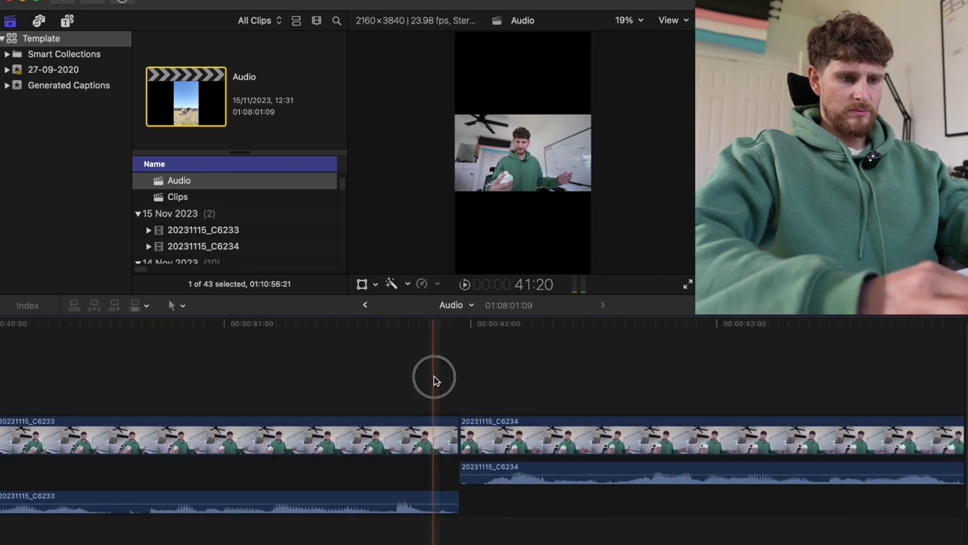
left_click(458, 442)
left_click_drag(459, 442, 478, 442)
Trim the tenth take's video end to 47:14 and the eleventh take's video start by two frames, leaving their audio overlapping
scroll(478, 442, "right", 15)
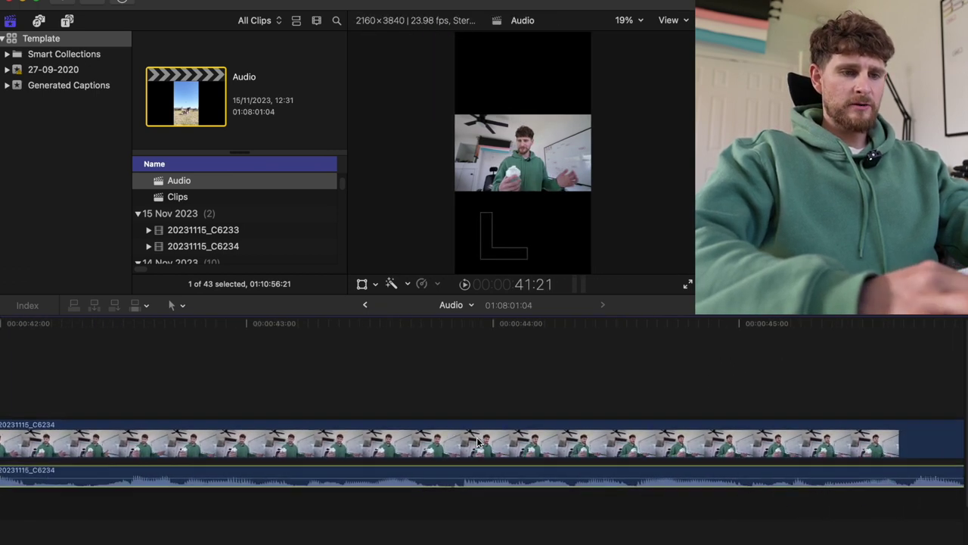
scroll(462, 424, "right", 3)
left_click(425, 393)
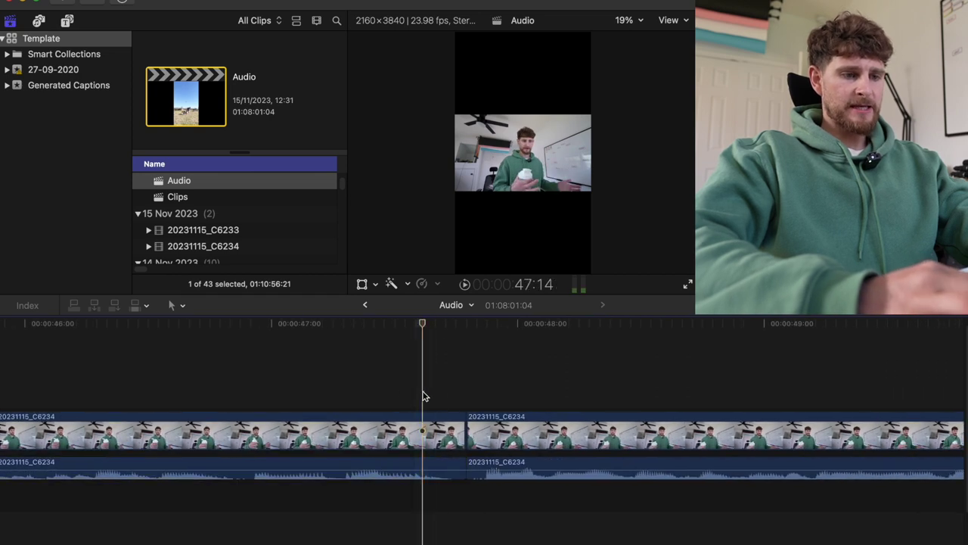
left_click_drag(448, 429, 398, 436)
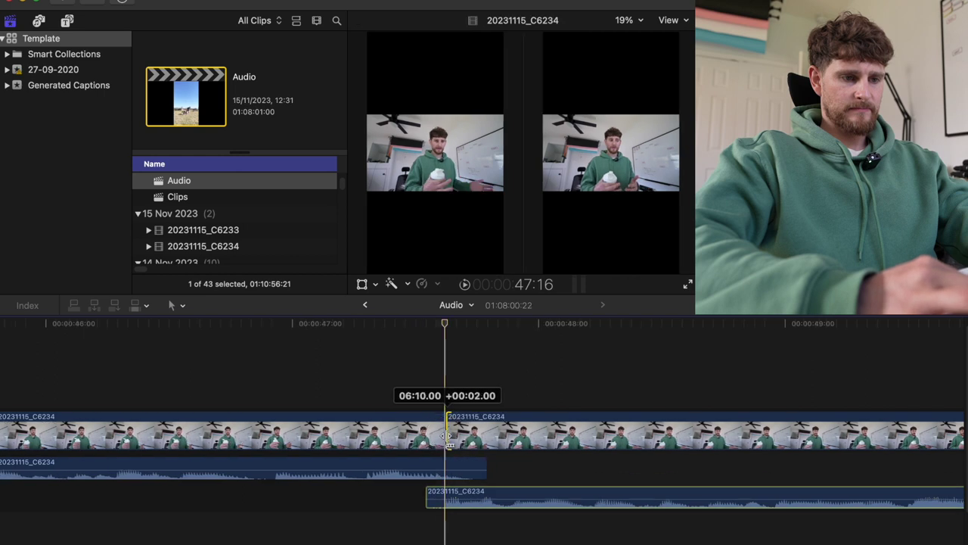
Insert a three-second gap at 54:01, between the eleventh take and the C3930 clip
scroll(445, 437, "right", 14)
scroll(445, 437, "right", 20)
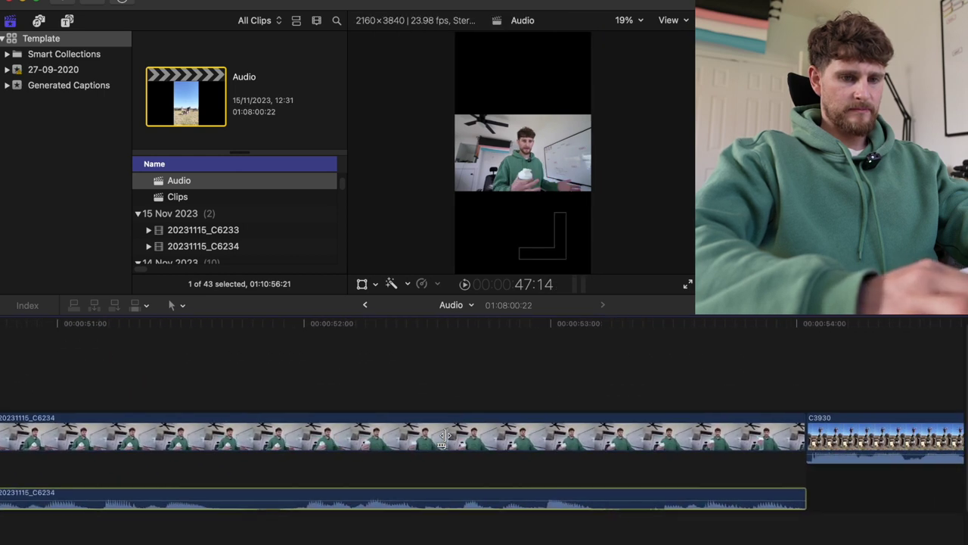
left_click(396, 373)
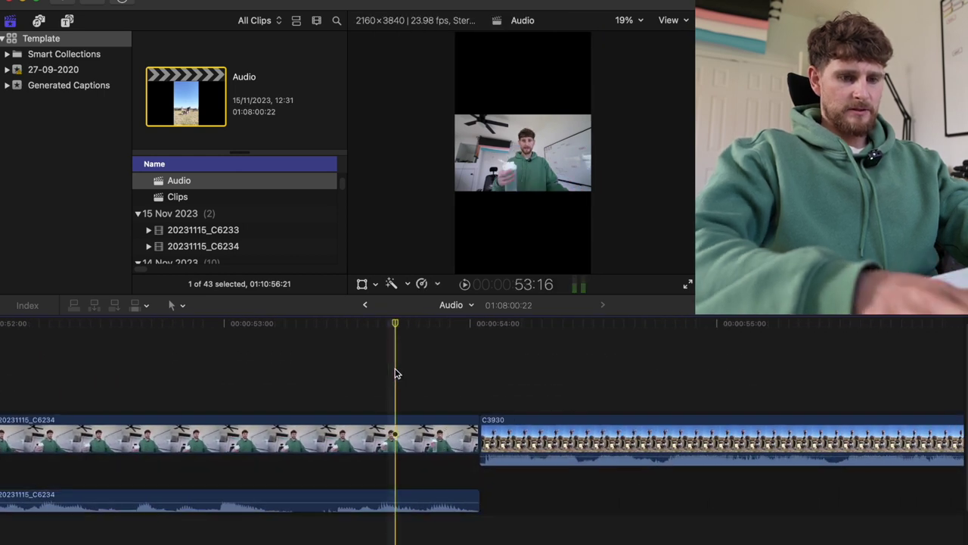
key("super+minus")
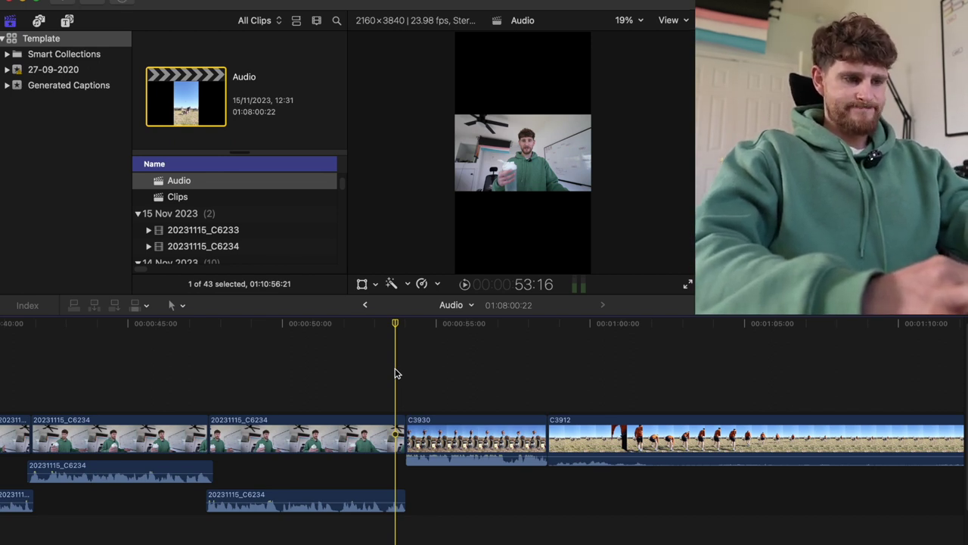
left_click(407, 376)
key("alt+w")
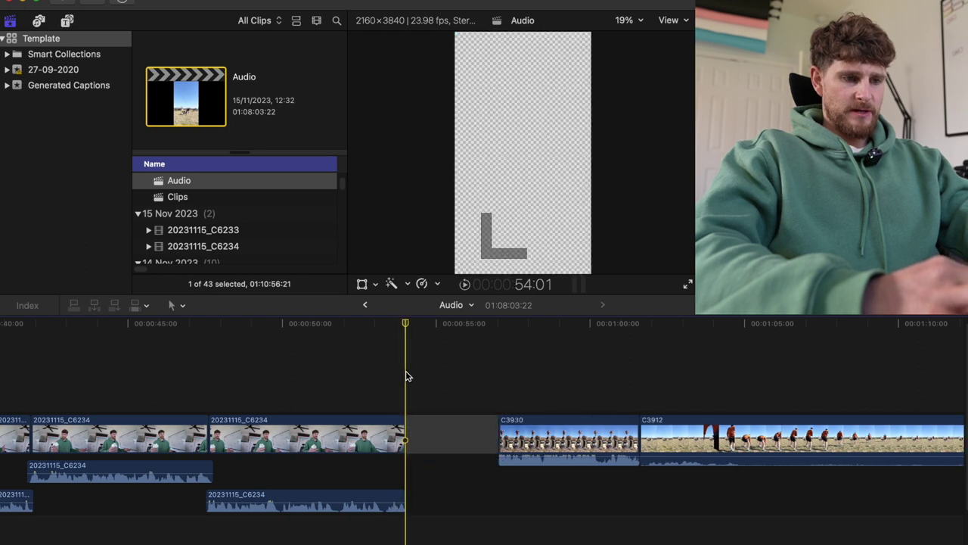
Play the edited voiceover from the beginning of the timeline to review the cuts
key("super+minus")
key("super+minus")
key("super+minus")
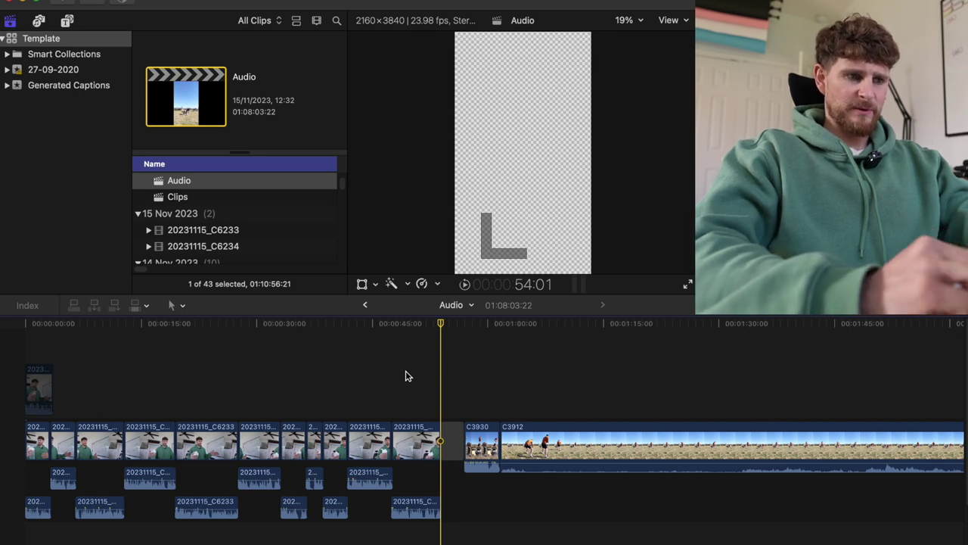
key("Home")
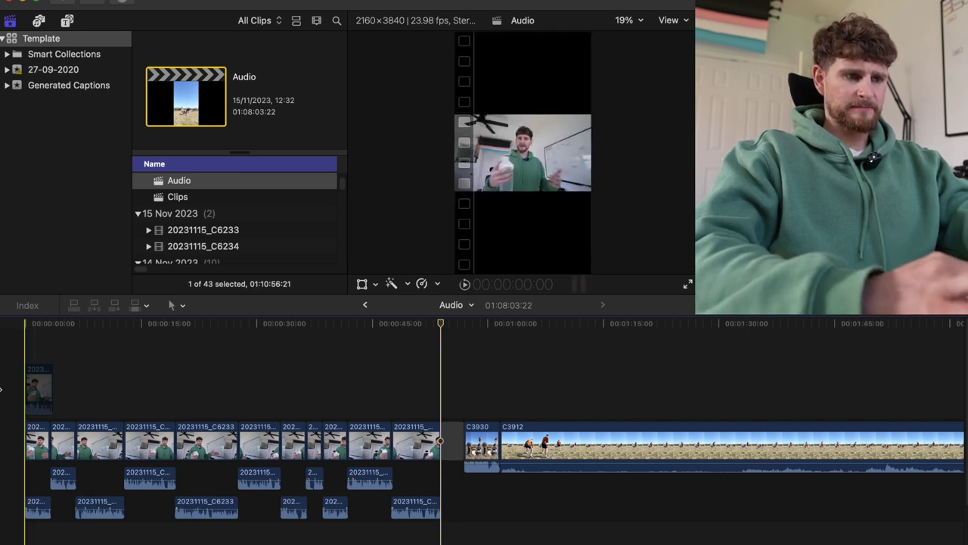
key("space")
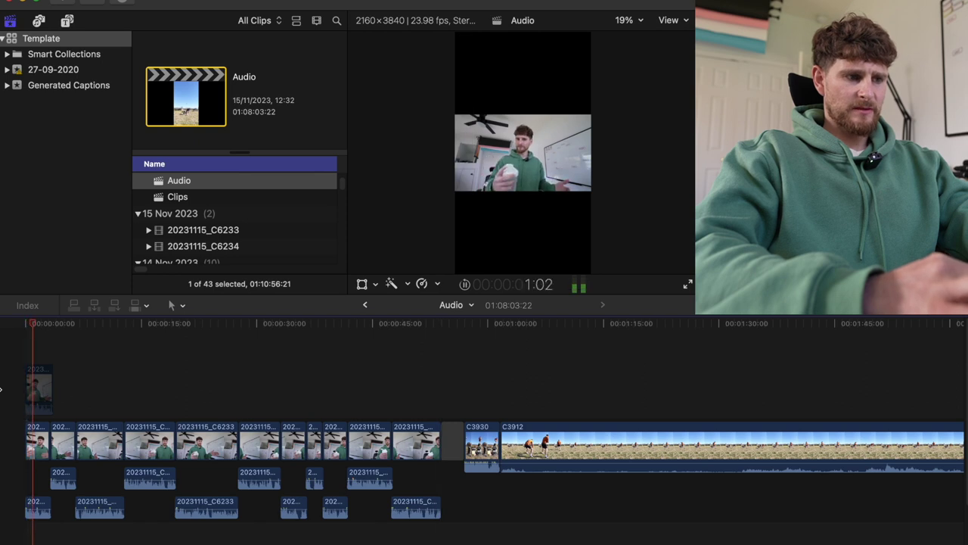
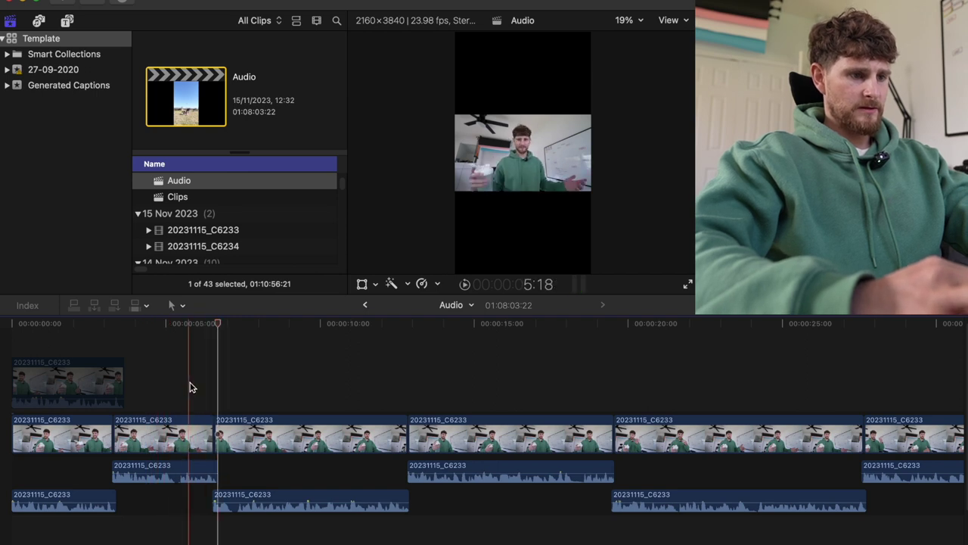
Add a to-do marker on the second take at 4:00 reading "showing drone rele"
left_click(136, 372)
key("space")
key("alt+m")
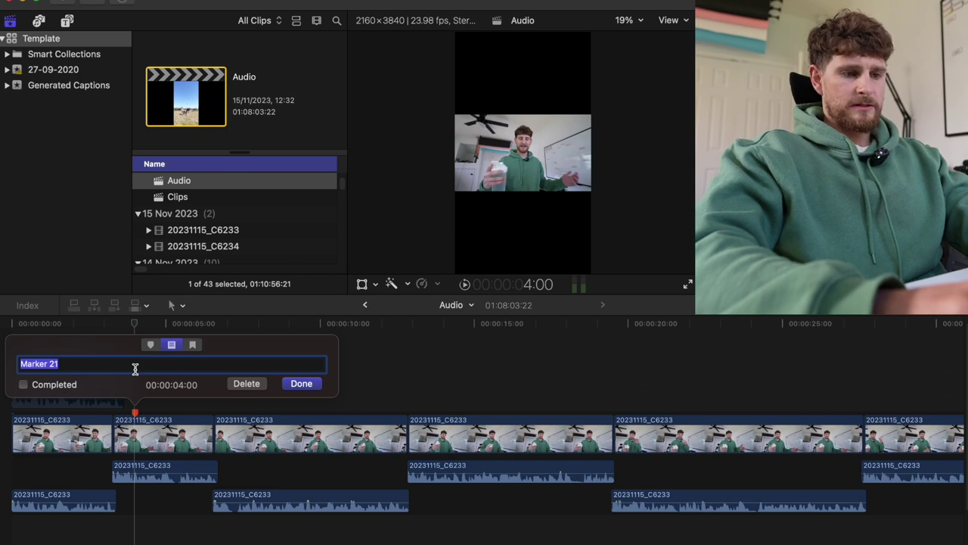
type("showing drone rele")
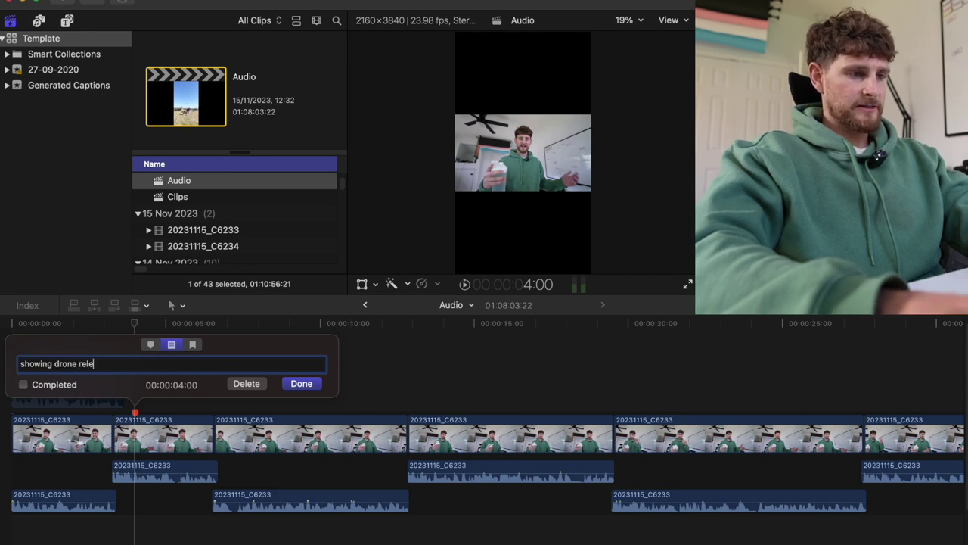
key("Return")
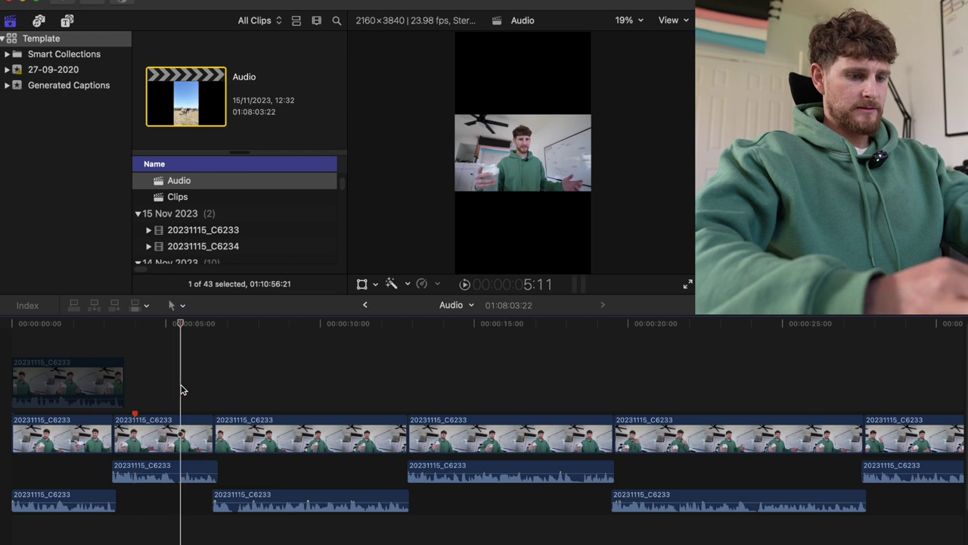
Add a to-do marker on the second take at 5:11 reading "drop ball from 10ft and catch"
key("alt+m")
type("fly drone up to")
key("super+a")
type("drop ball from 10ft and catch")
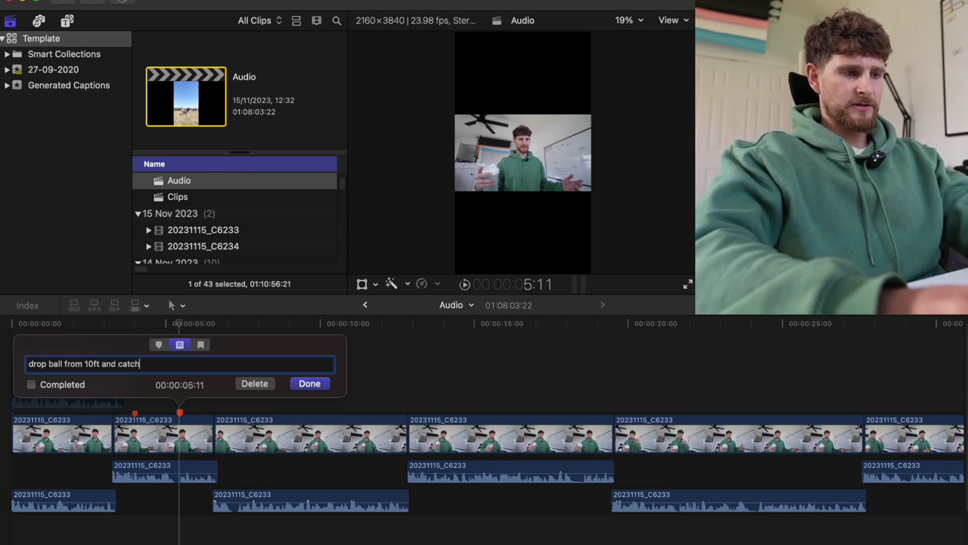
key("Return")
Check the script's Stakes shot in the content calendar and add a to-do marker at 8:22 reading "plugging in drone battery and other devices"
key("space")
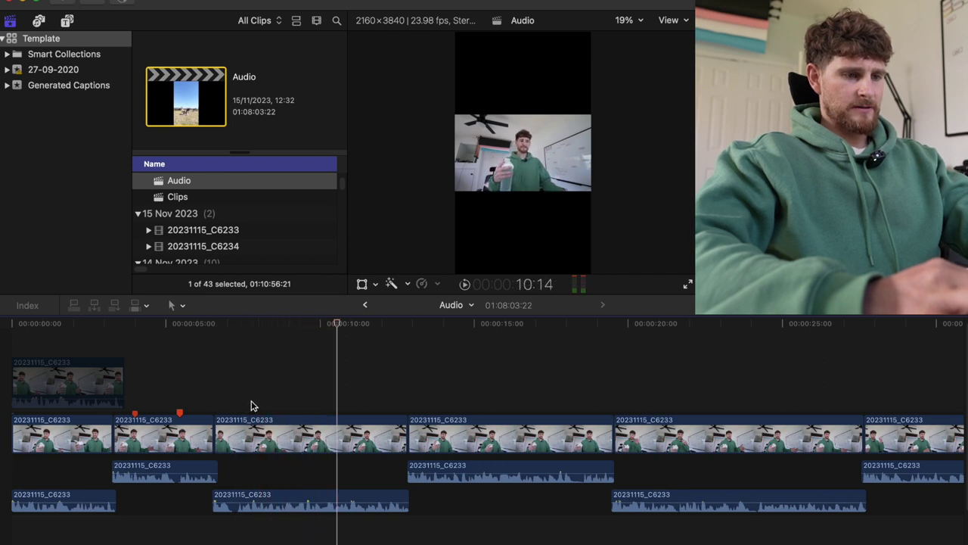
key("super+Tab")
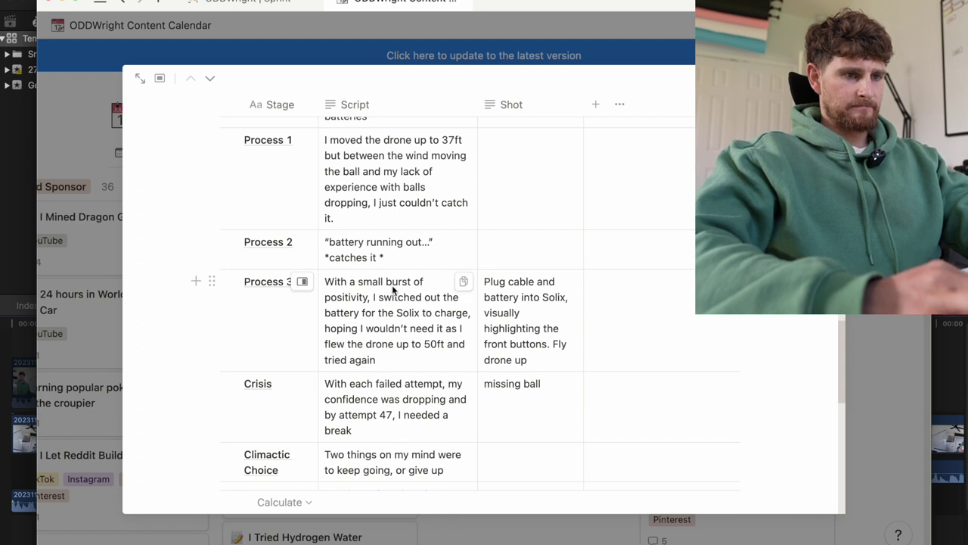
scroll(392, 284, "up", 5)
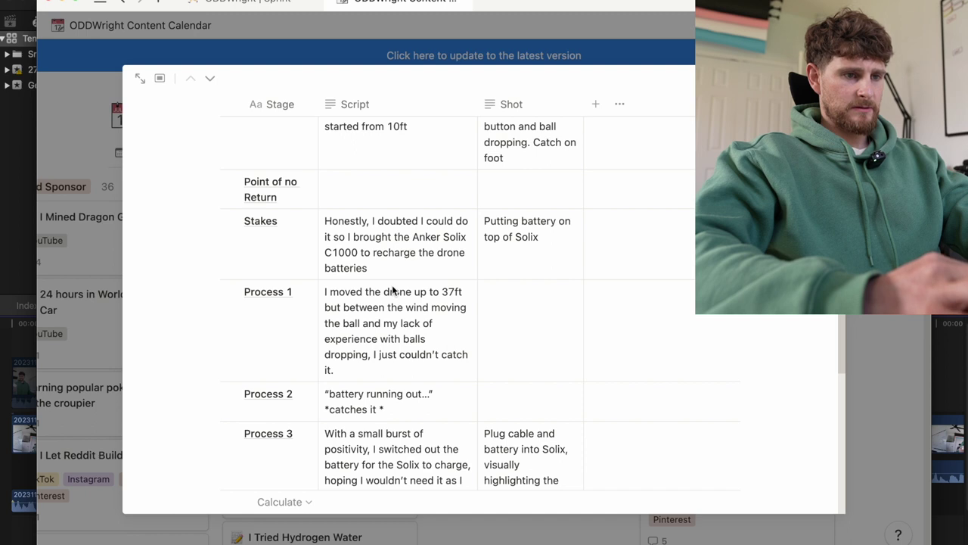
key("super+Tab")
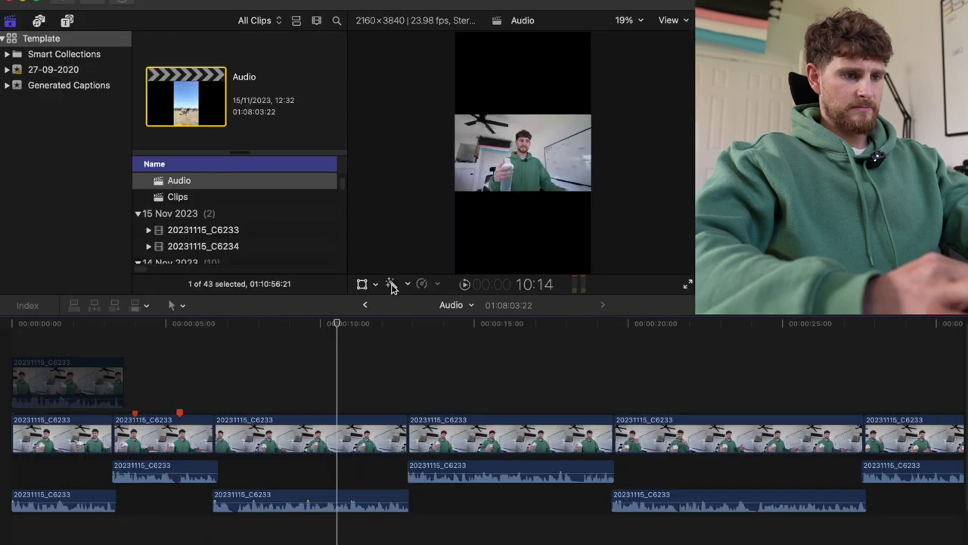
left_click(287, 389)
key("m")
key("m")
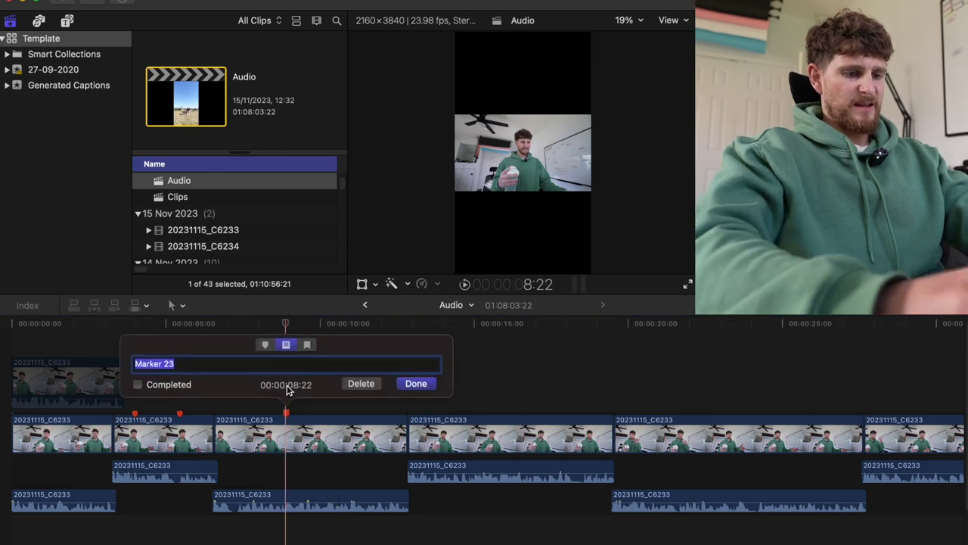
type("plugging in drone battery and other devices")
key("Return")
Play on into the fourth take and add a to-do marker at 13:18 reading "fly drone up"
key("space")
left_click(386, 372)
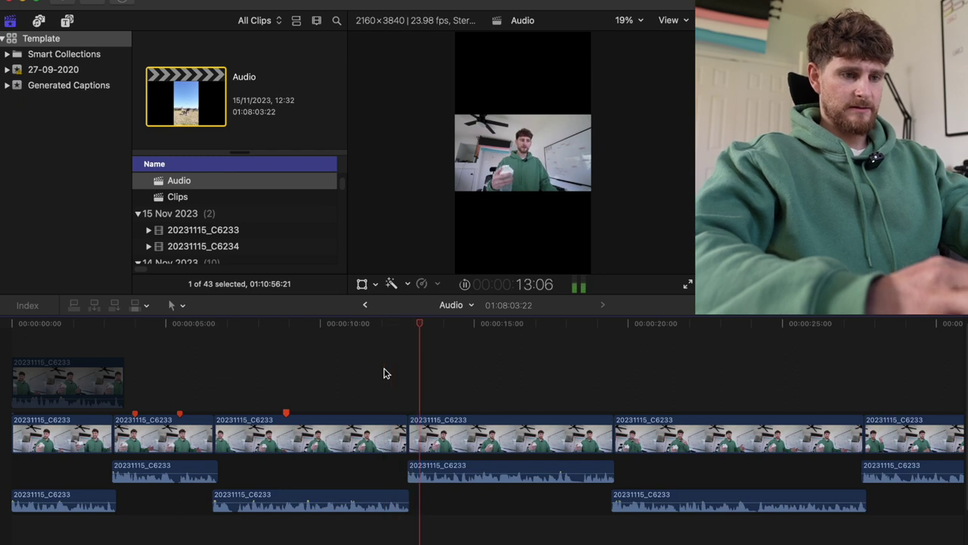
key("space")
left_click(436, 398)
key("alt+m")
type("fly drone up")
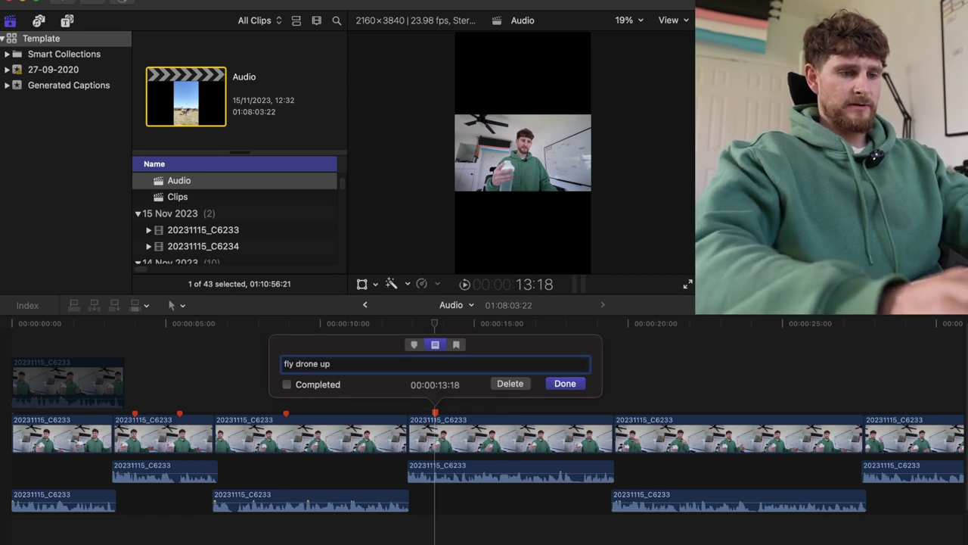
key("Return")
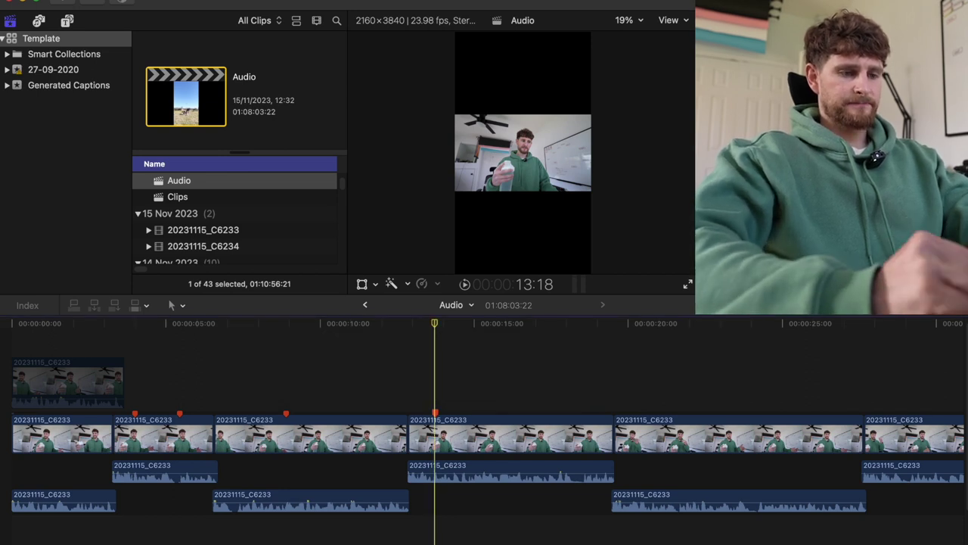
Add a to-do marker on the fourth take at 15:05 reading "phone shot of drone rising and ball moving"
left_click(481, 376)
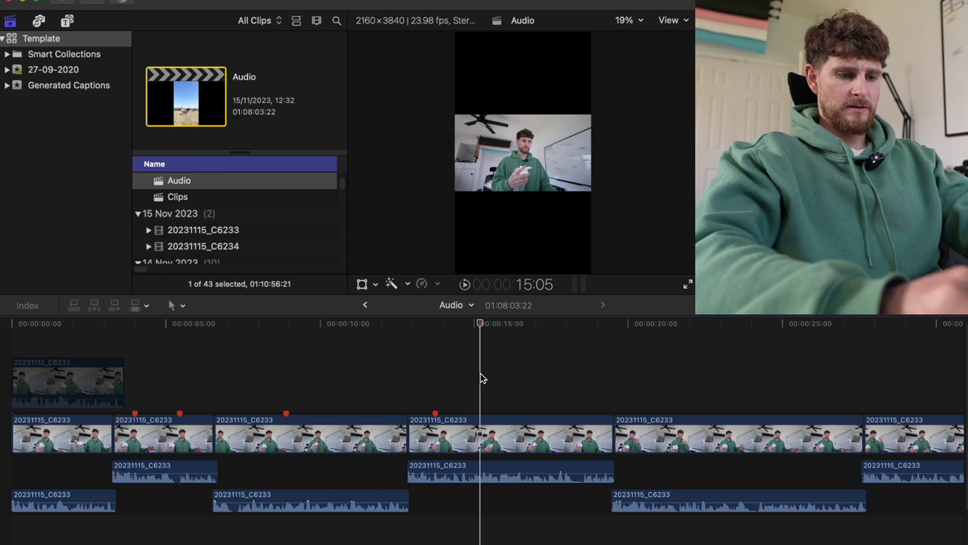
key("alt+m")
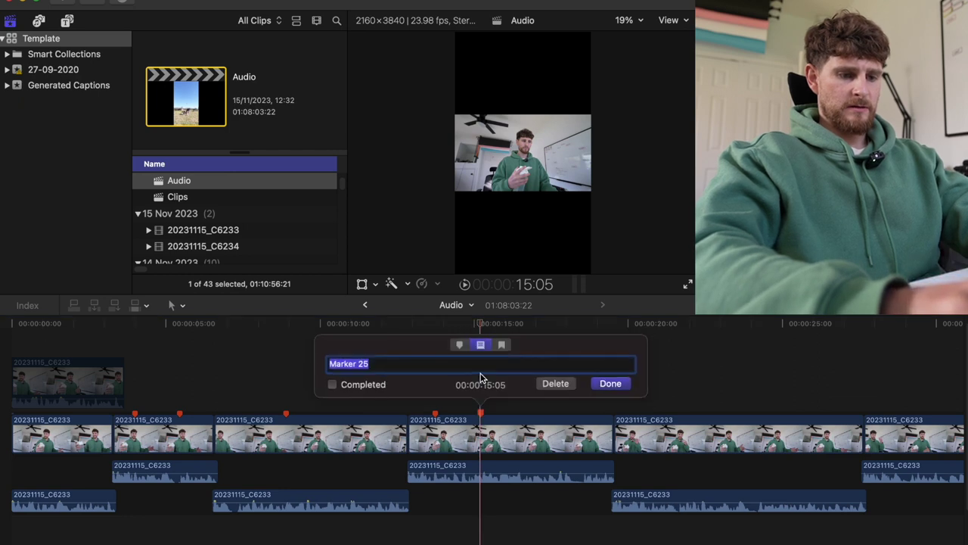
type("phone ")
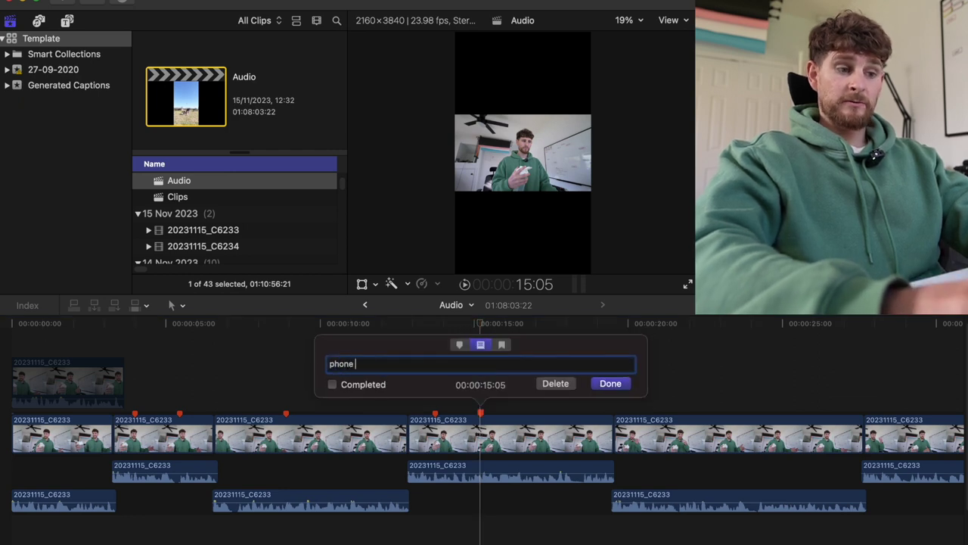
type("shot of drone")
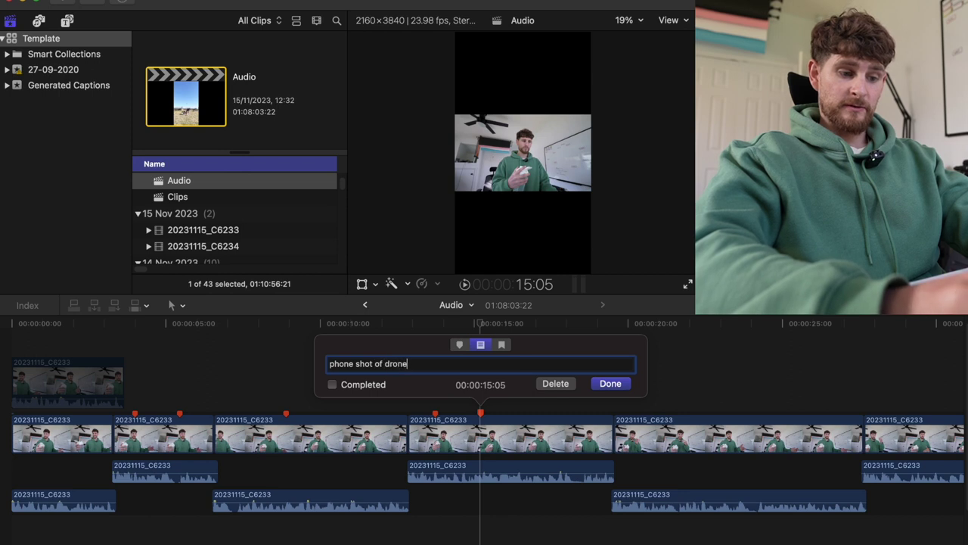
type(" rising and ball moving")
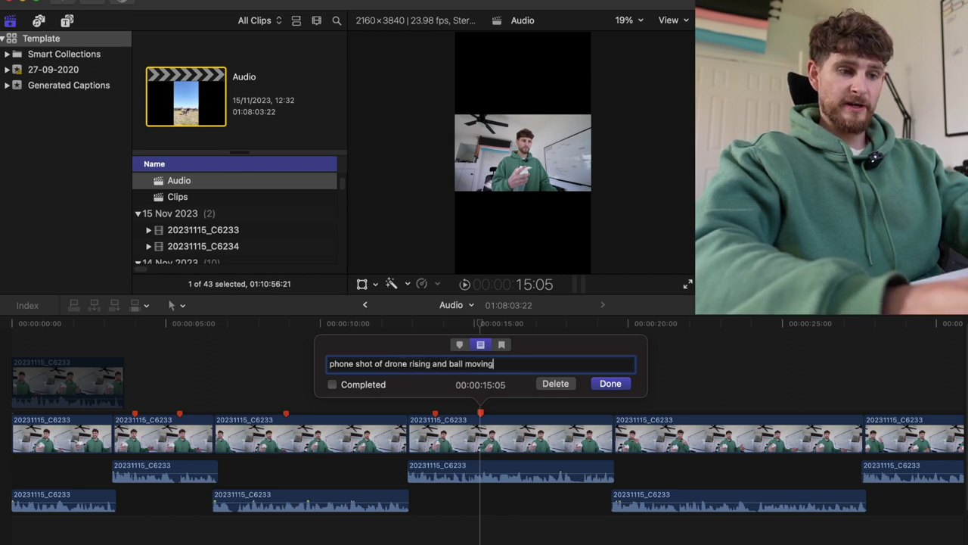
key("Return")
Insert a gap after the fourth take and add a to-do marker in it at 20:05 reading "reaction to not catching"
key("space")
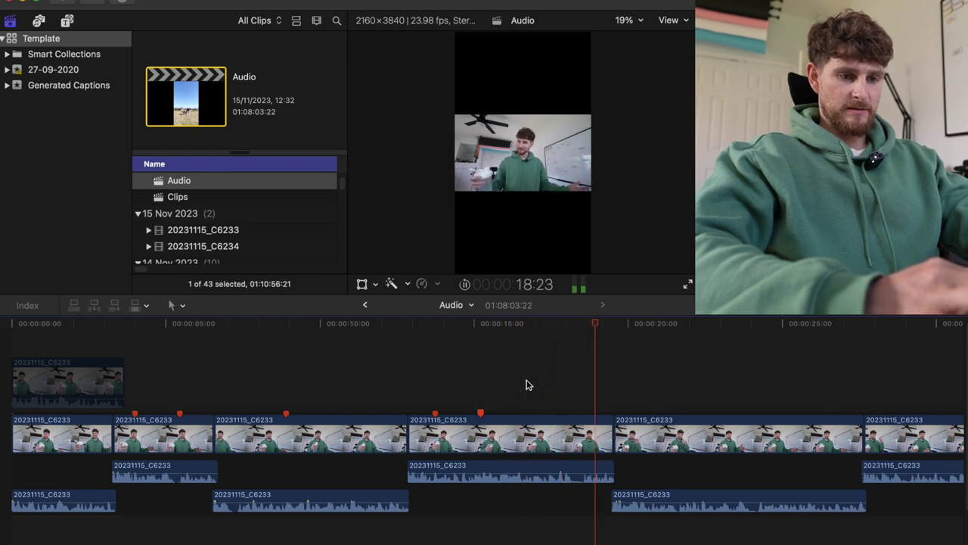
key("space")
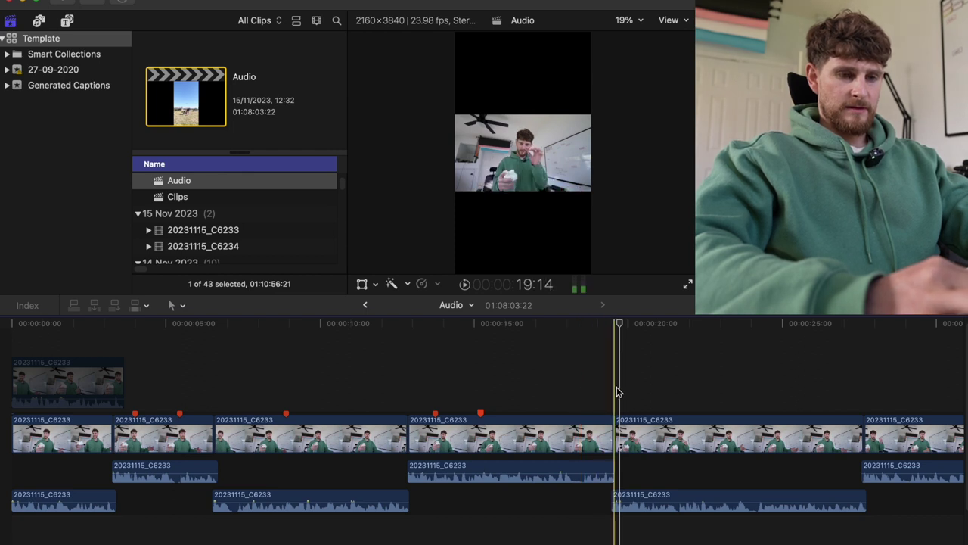
key("alt+w")
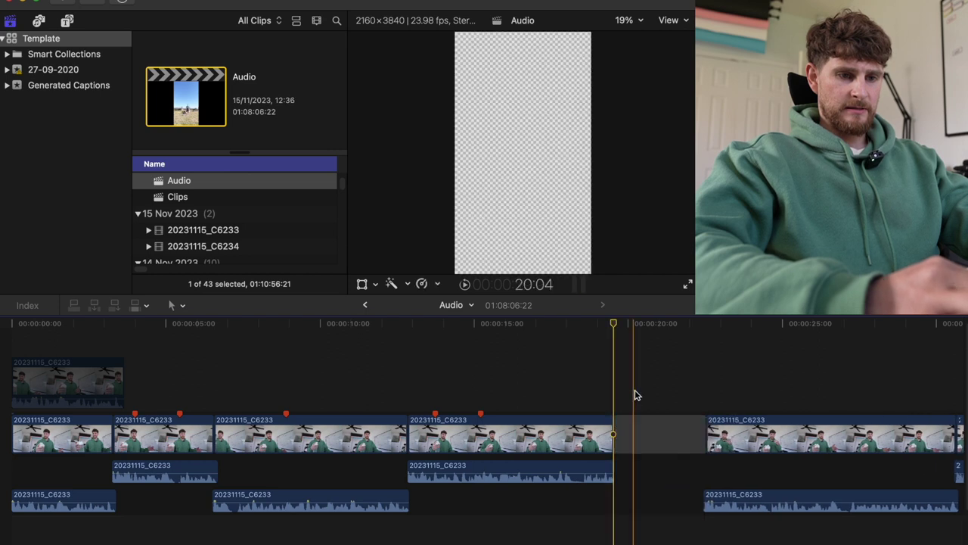
key("m")
key("m")
type("reactio")
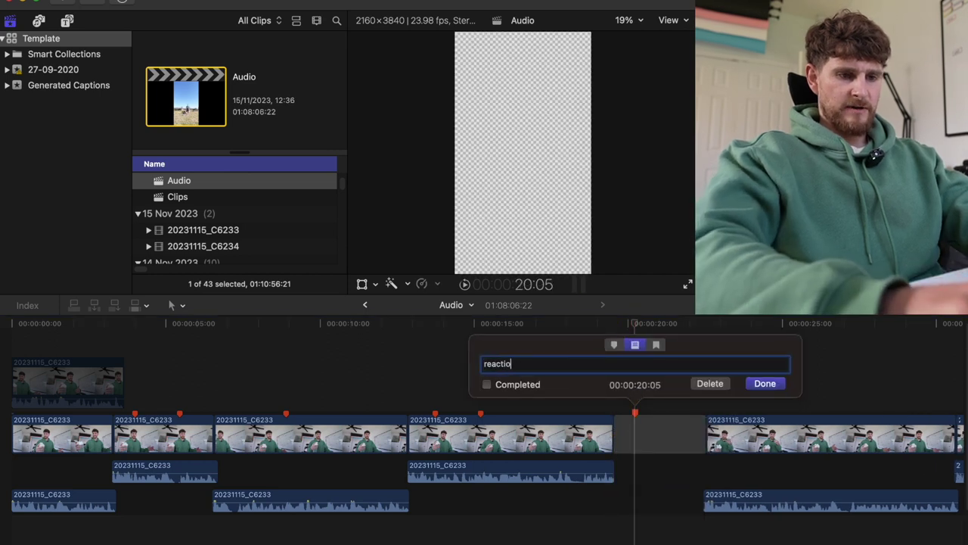
type("n to not catch")
key("Return")
Trim the end of the gap to leave about 1.5 seconds, and play on into the fifth take
key("space")
left_click(675, 428)
key("alt+]")
key("space")
scroll(681, 438, "right", 2)
key("space")
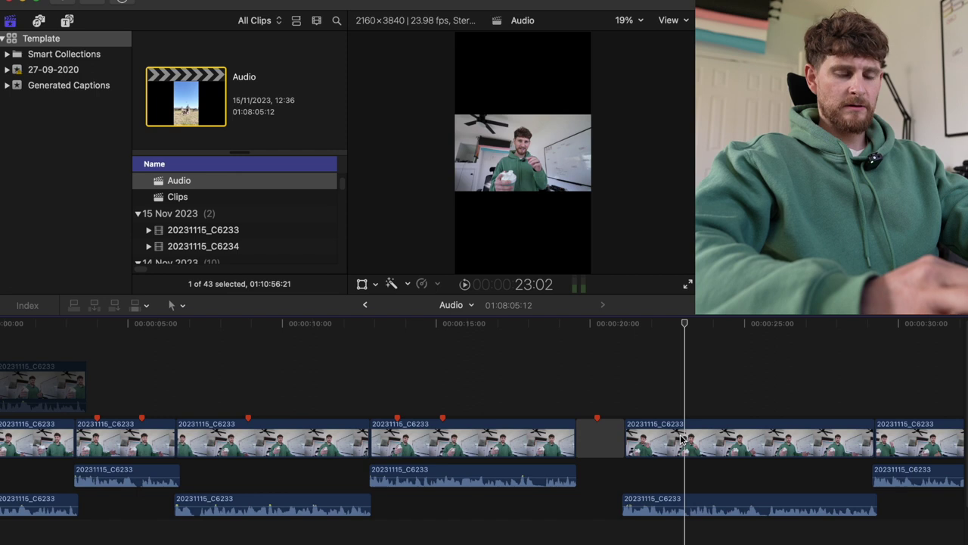
Change the note of the gap's to-do marker at 20:05 to "catch ball"
double_click(598, 417)
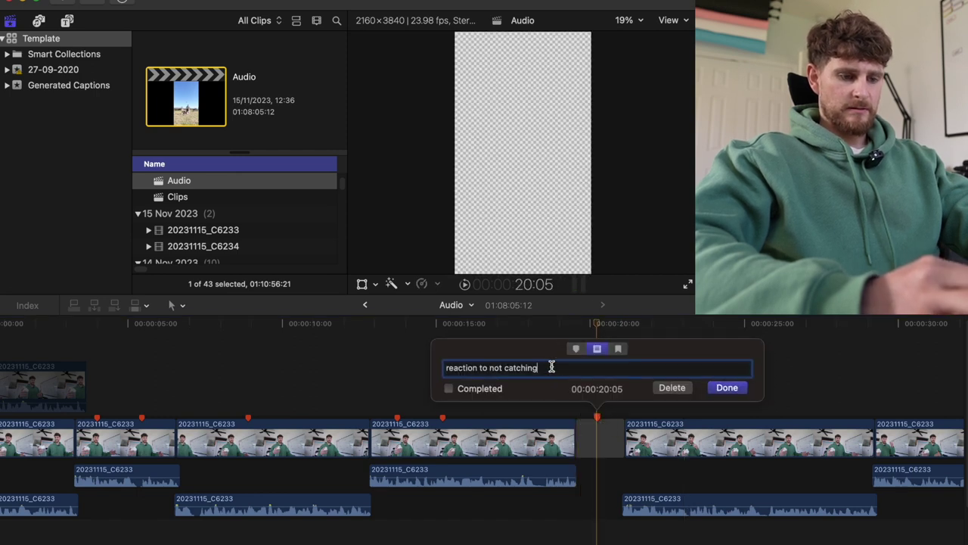
key("super+a")
type("catch bal")
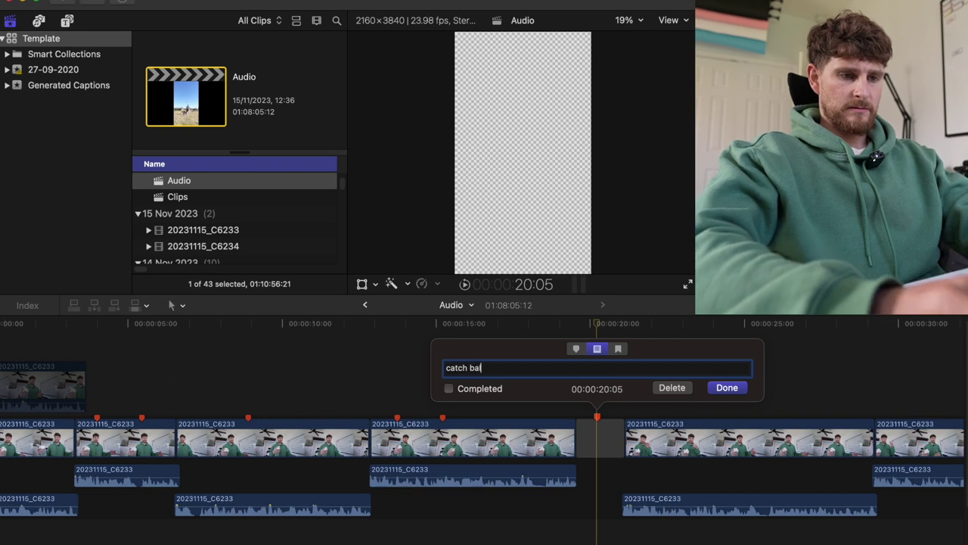
key("Return")
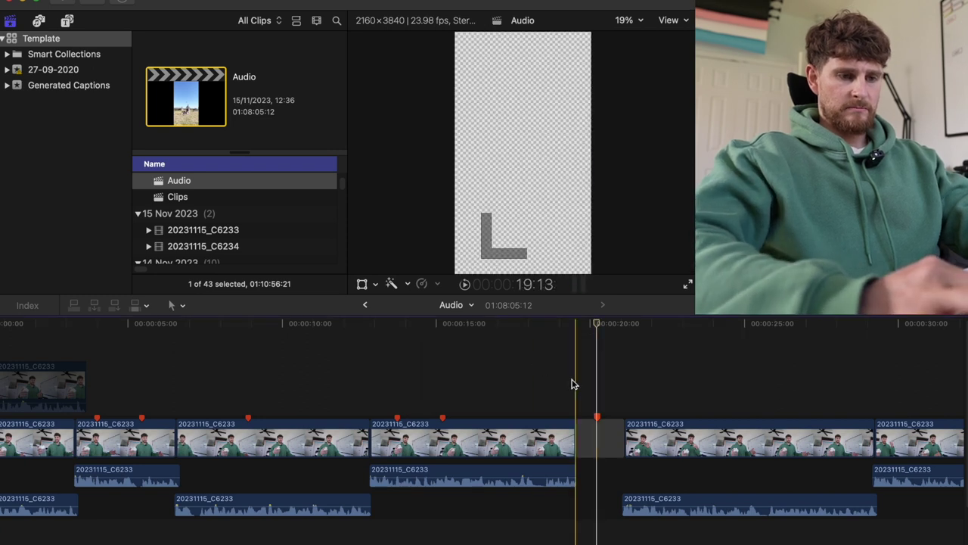
Play the end of the fourth take, insert a second gap at 19:13 and trim it to about 1.3 seconds
key("space")
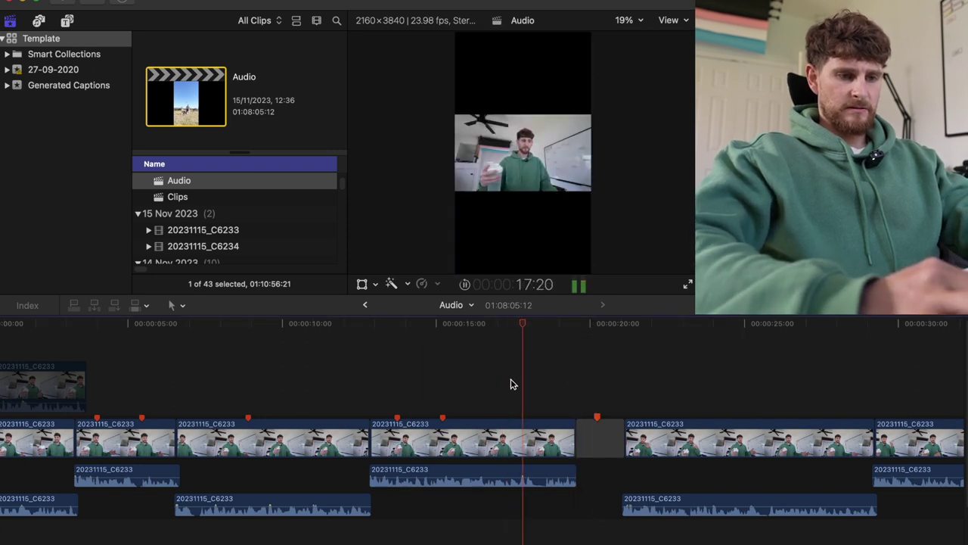
key("space")
left_click(576, 386)
key("alt+w")
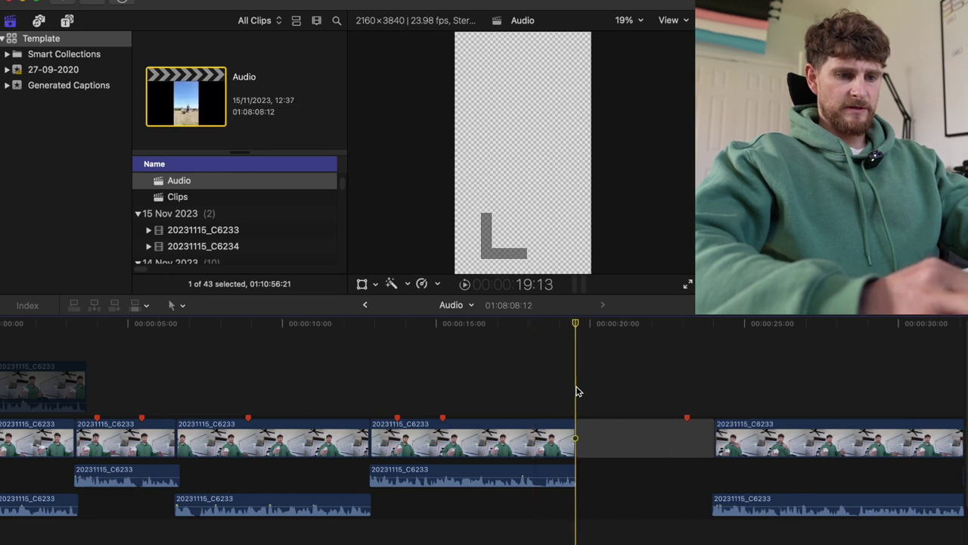
left_click(633, 428)
Check the script's Process 2 line in the content calendar and add a to-do marker at 20:03 reading "battery running out"
key("super+Tab")
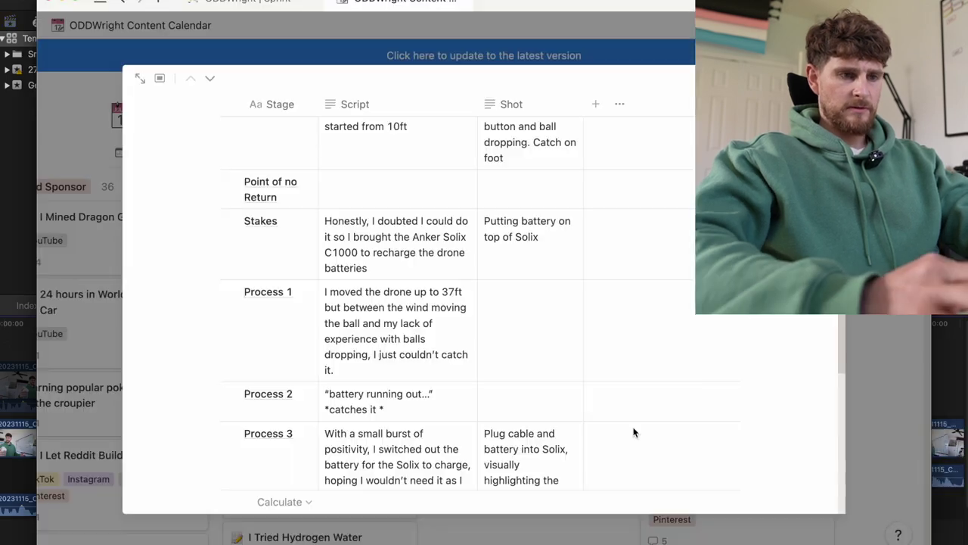
scroll(478, 332, "down", 2)
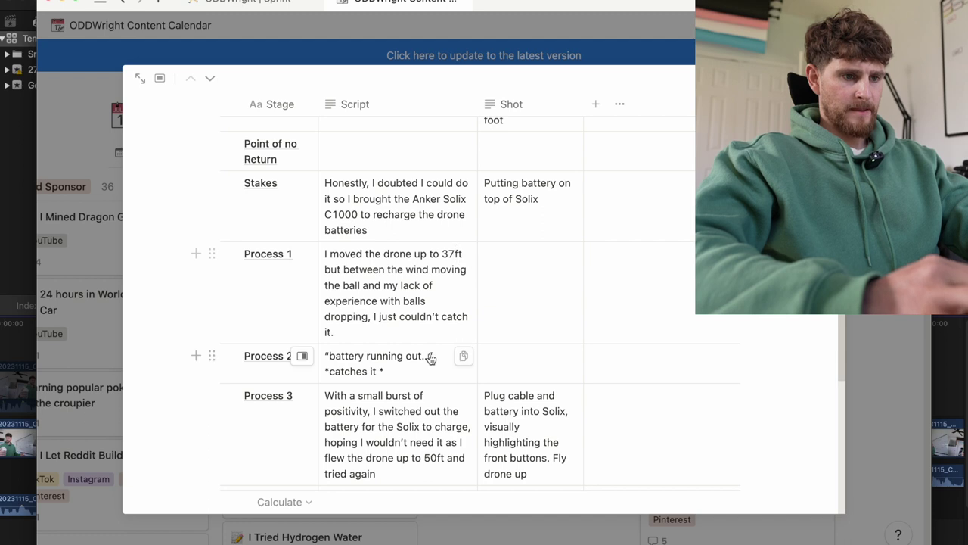
key("super+Tab")
left_click(594, 398)
key("alt+m")
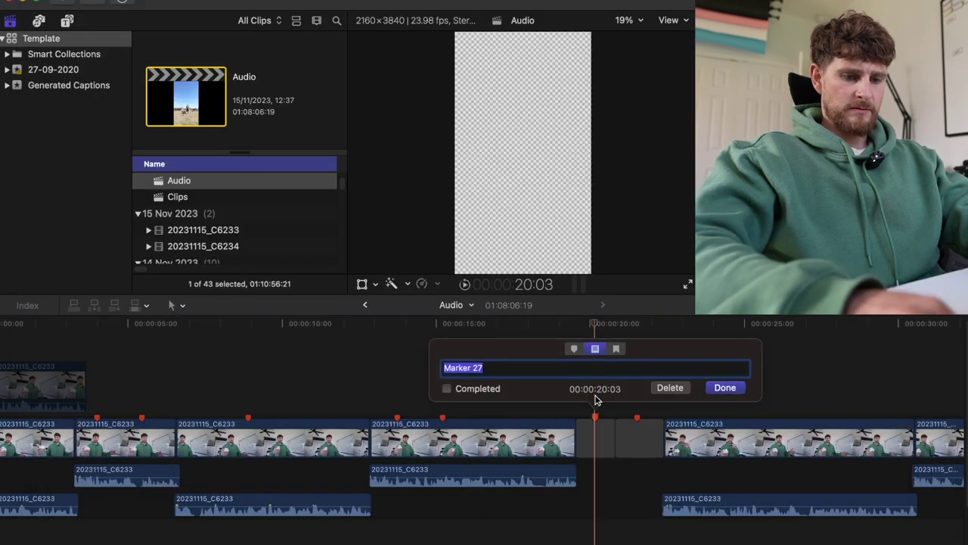
type("\"battery running out")
key("Return")
Recheck the script in the content calendar and review the note of the to-do marker at 21:12
key("super+Tab")
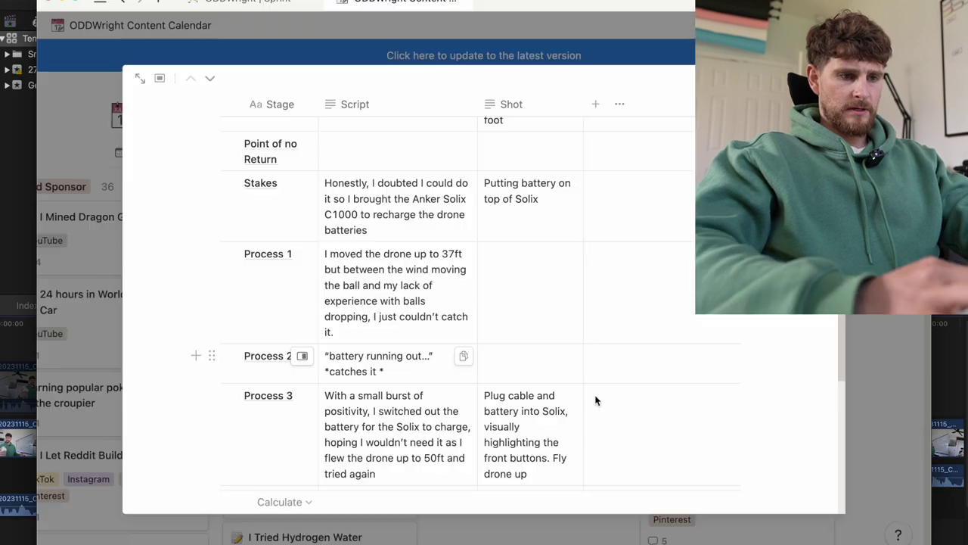
key("super+Tab")
left_click(635, 421)
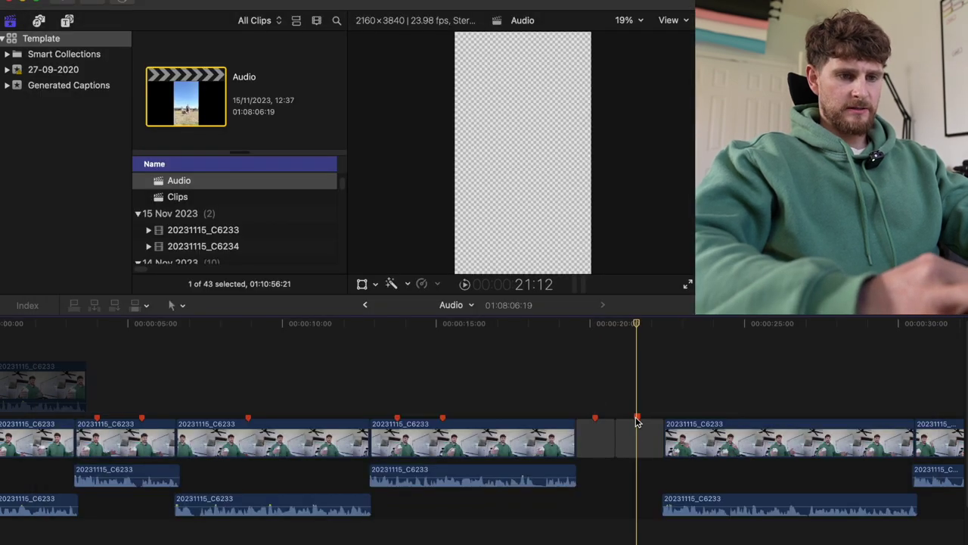
double_click(635, 420)
left_click(766, 387)
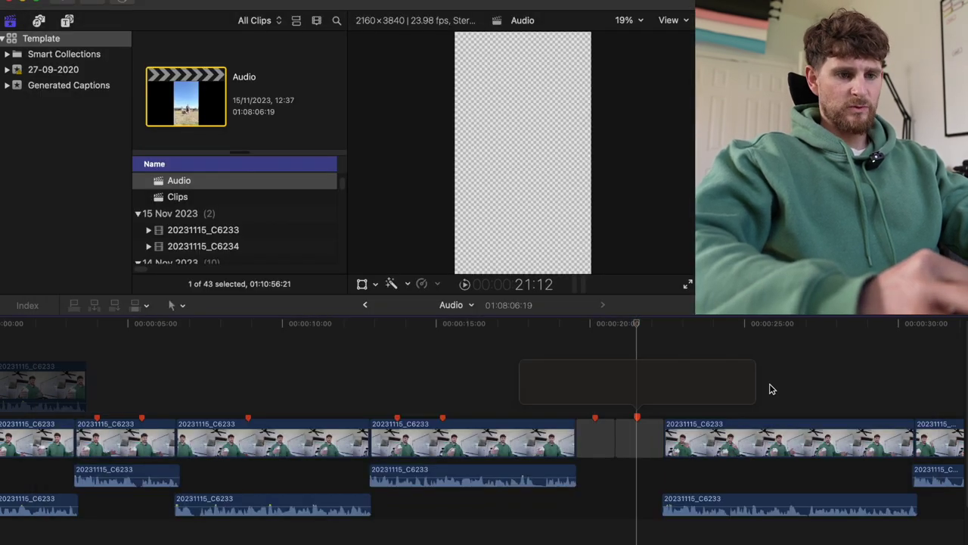
Replay the fourth take and add a to-do marker at 17:12 reading "multiple miss"
key("space")
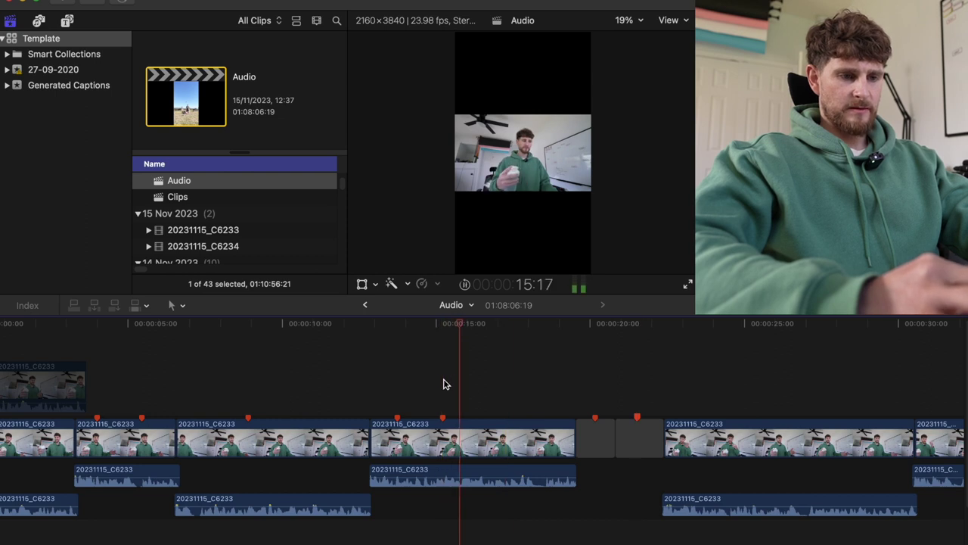
key("space")
left_click(513, 399)
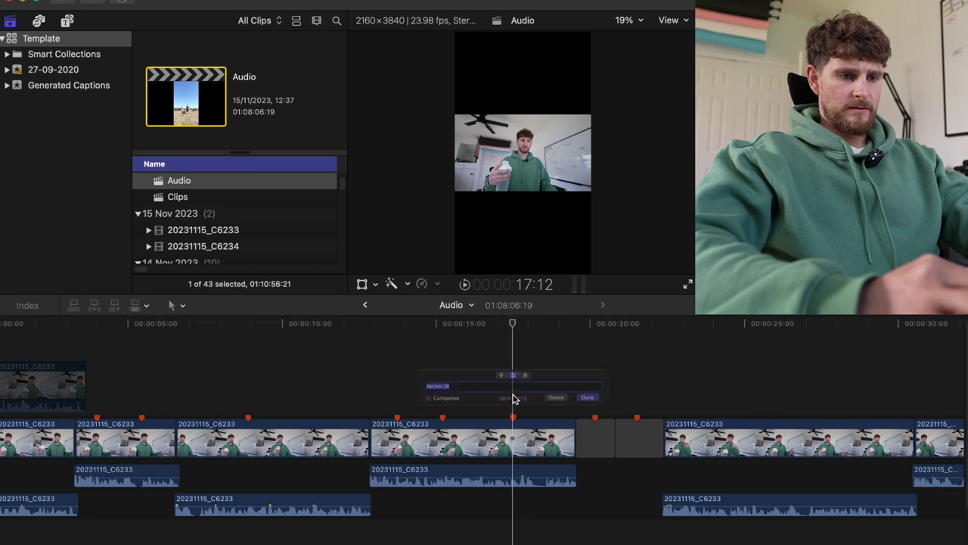
type("mmultiple m")
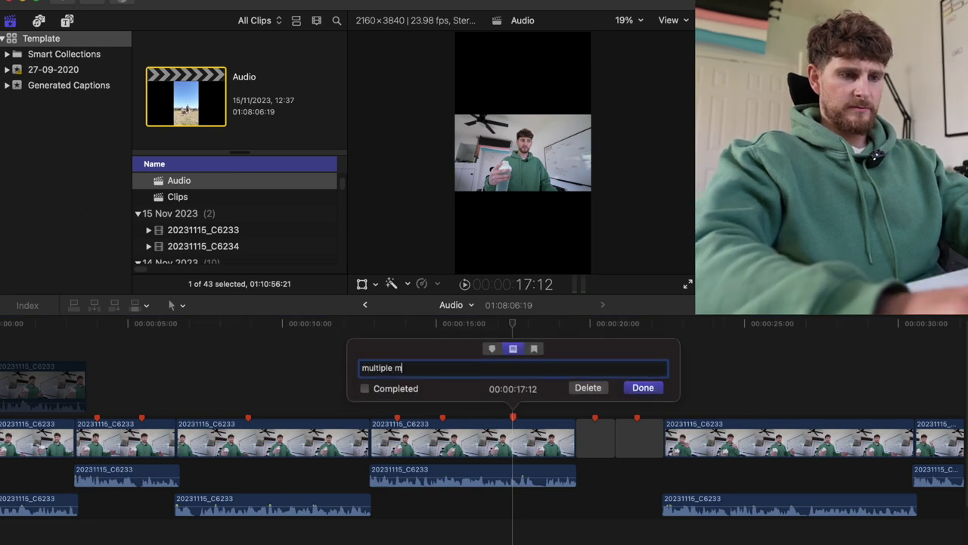
type("iss")
key("Return")
Review the fifth take against the script's Process 3 shot and add a to-do marker at 23:16 reading "Switch drone battery"
key("super+Tab")
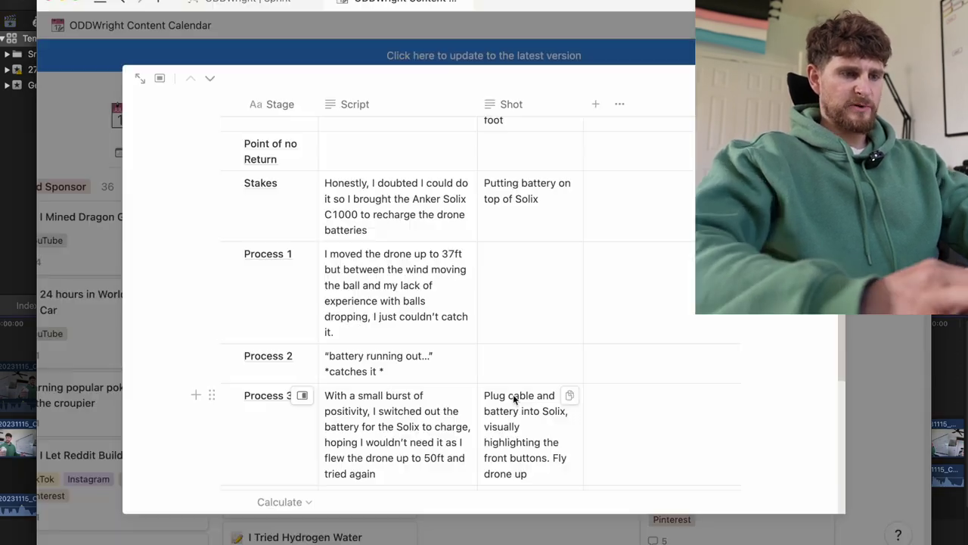
key("super+Tab")
key("space")
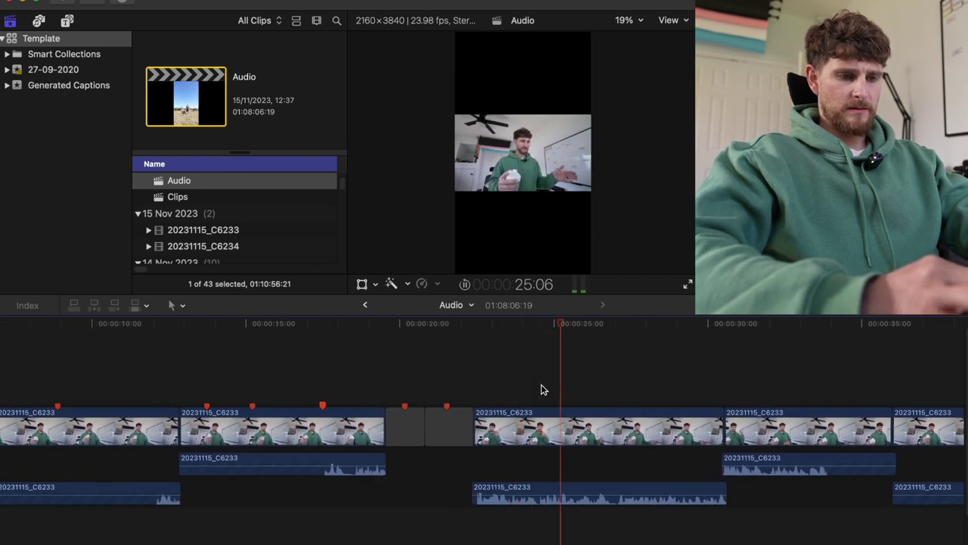
key("space")
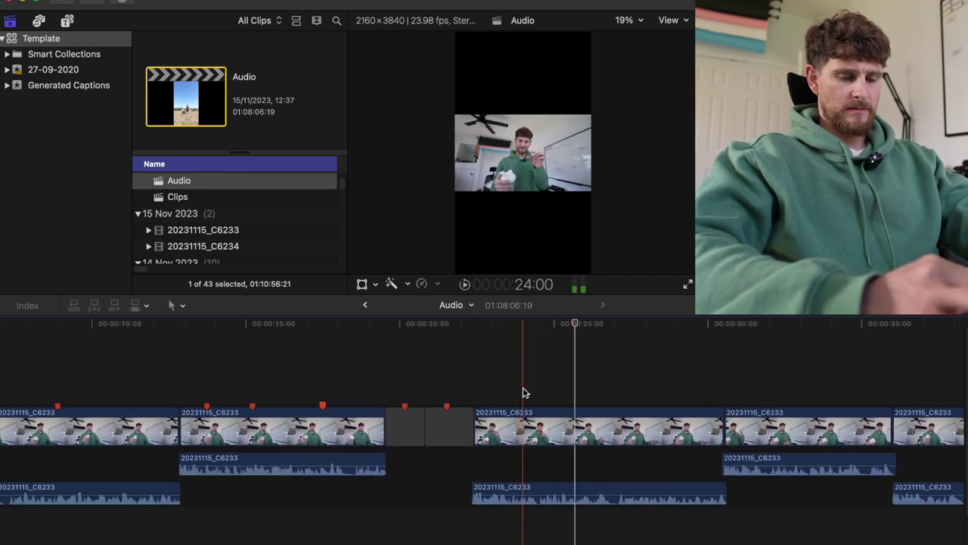
key("super+Tab")
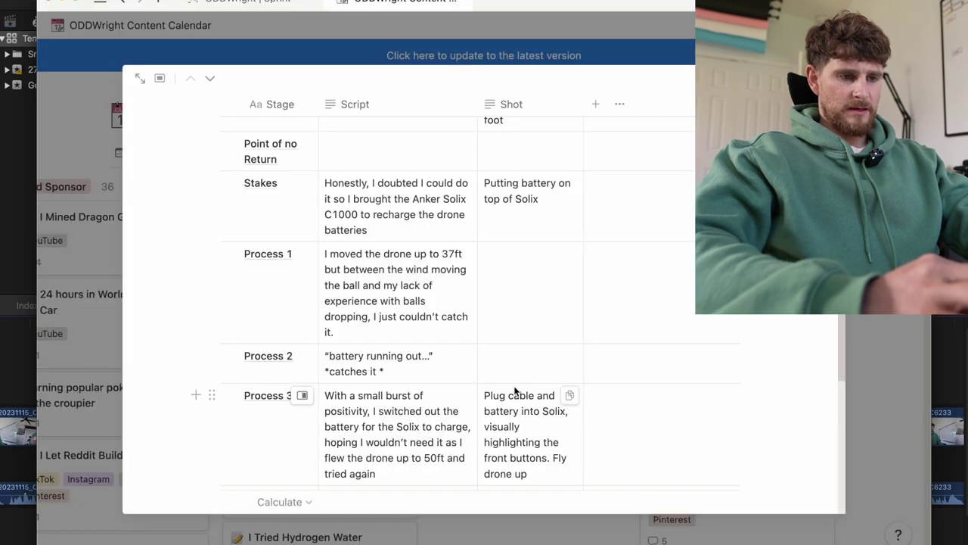
scroll(515, 390, "down", 1)
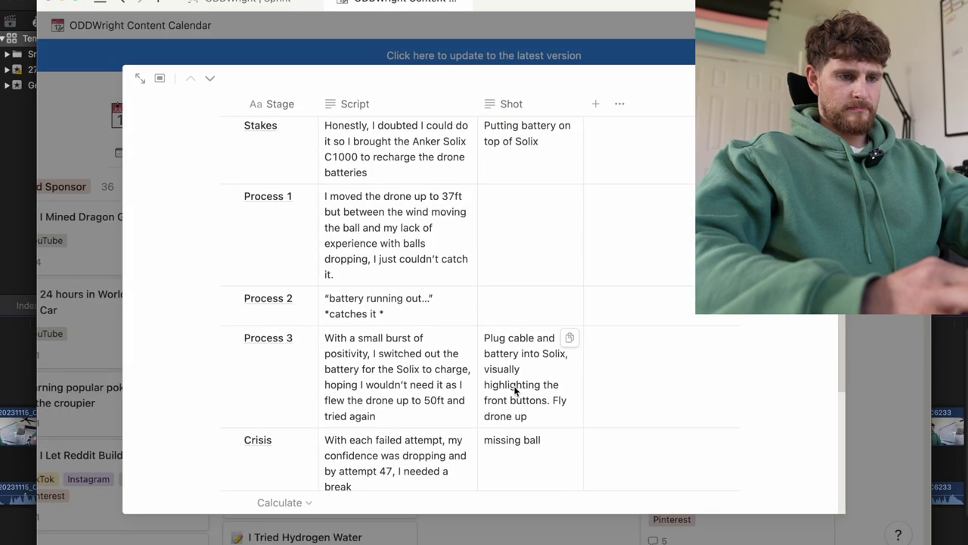
key("super+Tab")
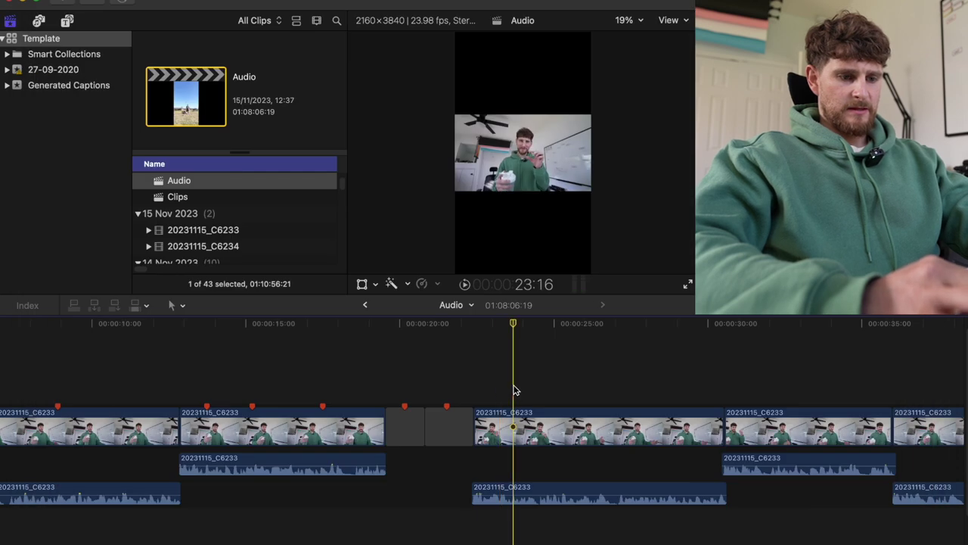
key("m")
key("m")
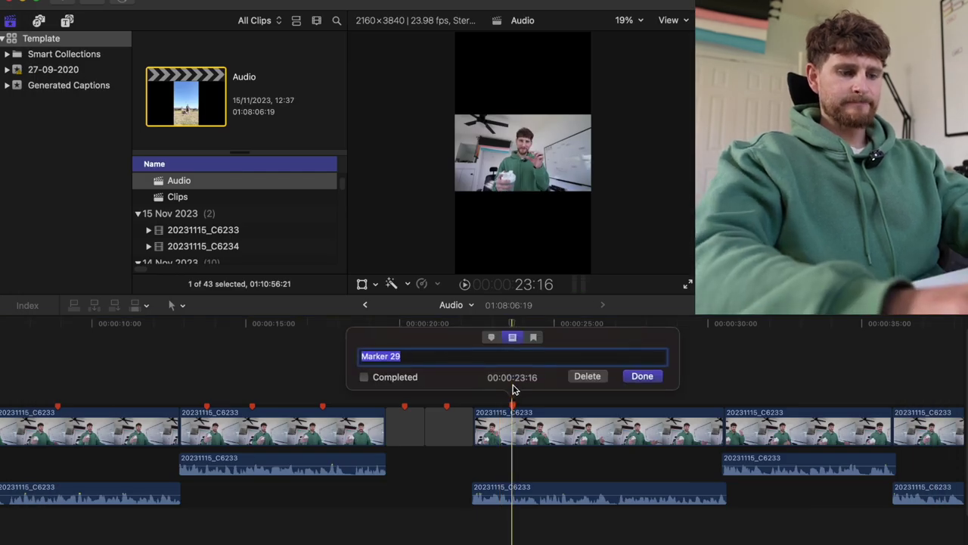
type("Switch drone batter")
Check the script's Process 3 row in the content calendar, then play the fifth take on from 23:16 to about 28:21
key("super+Tab")
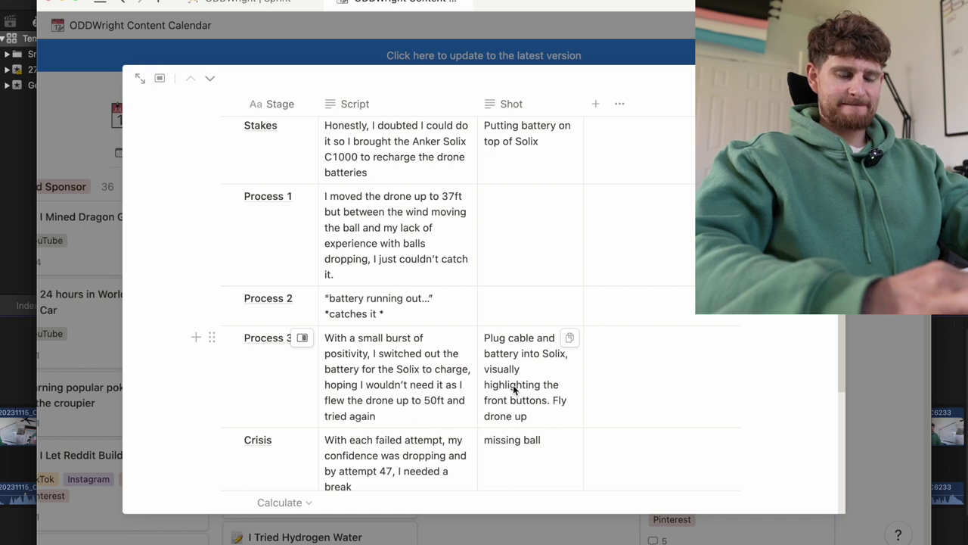
key("super+Tab")
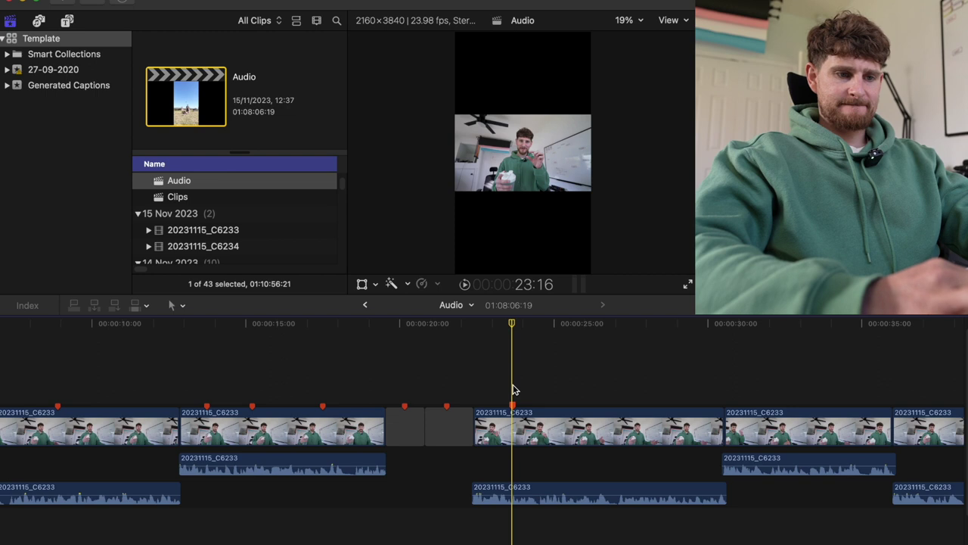
key("space")
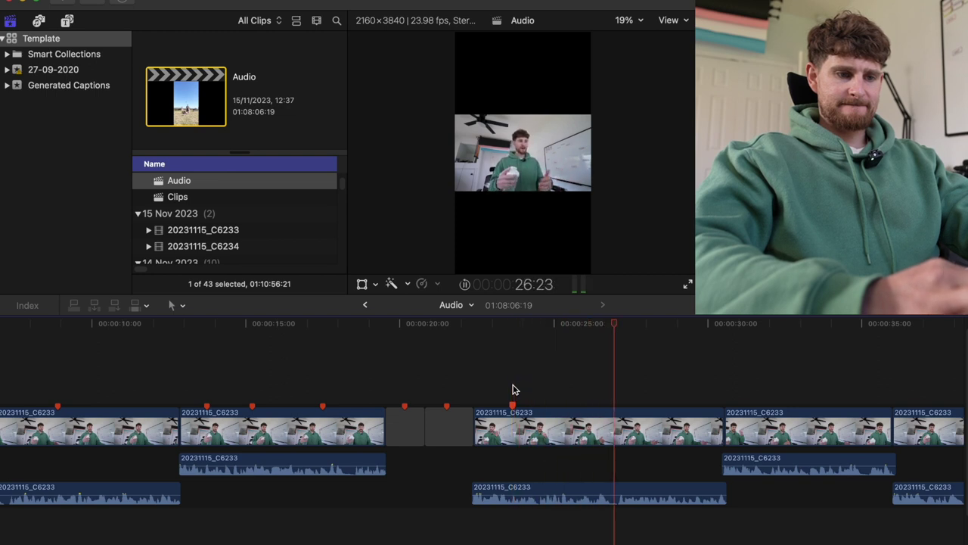
scroll(512, 389, "right", 5)
scroll(514, 388, "right", 3)
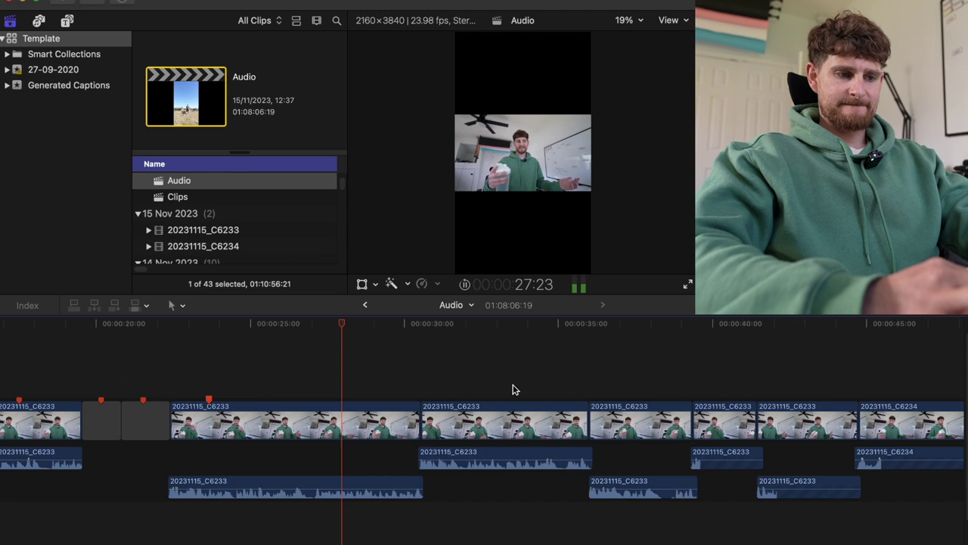
left_click(369, 385)
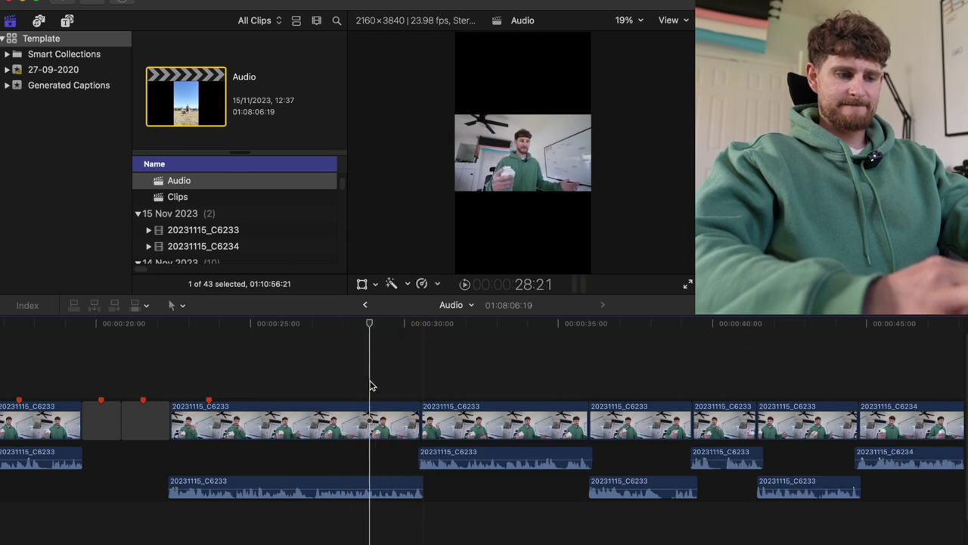
scroll(369, 386, "left", 6)
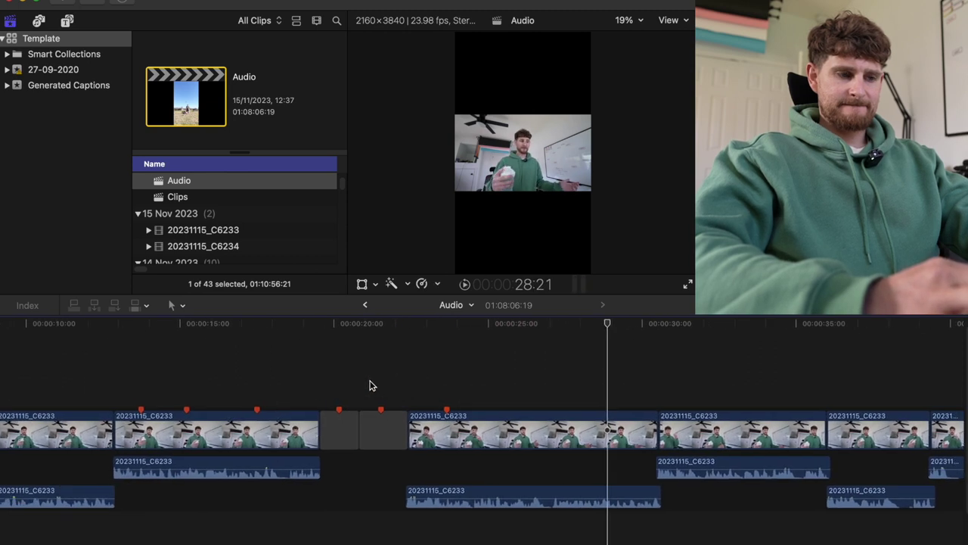
Replay the fourth take and rewrite the to-do marker at 15:05 as "drone shot looking down at ball swaying"
key("space")
left_click(84, 377)
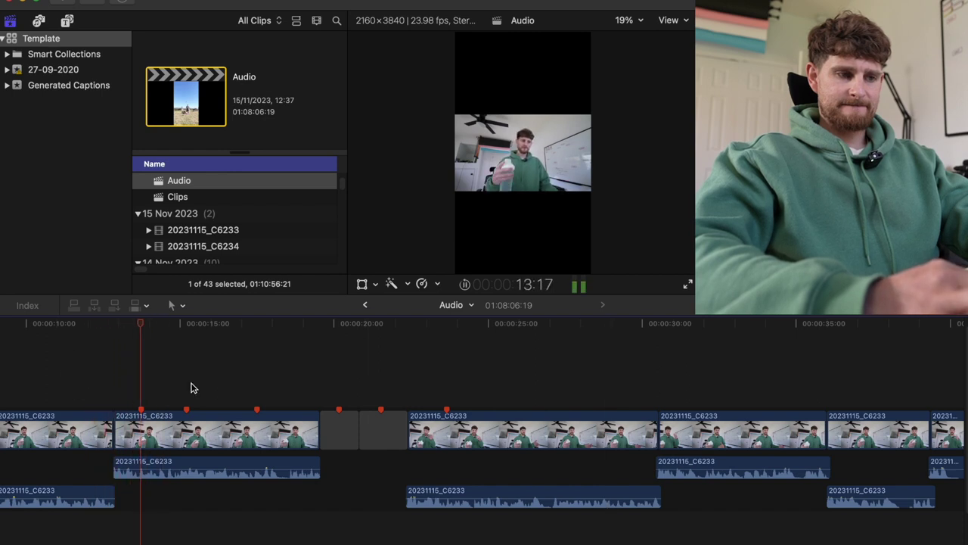
key("space")
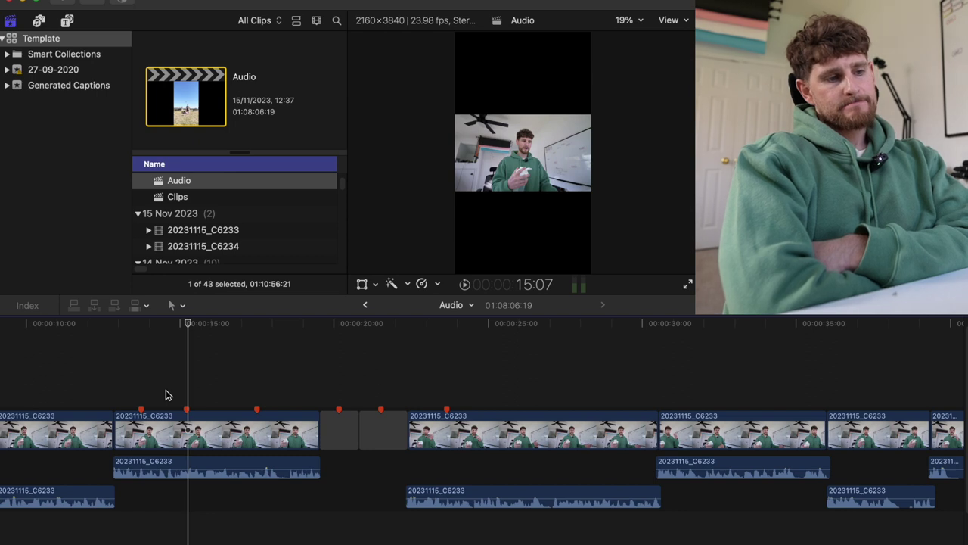
key("space")
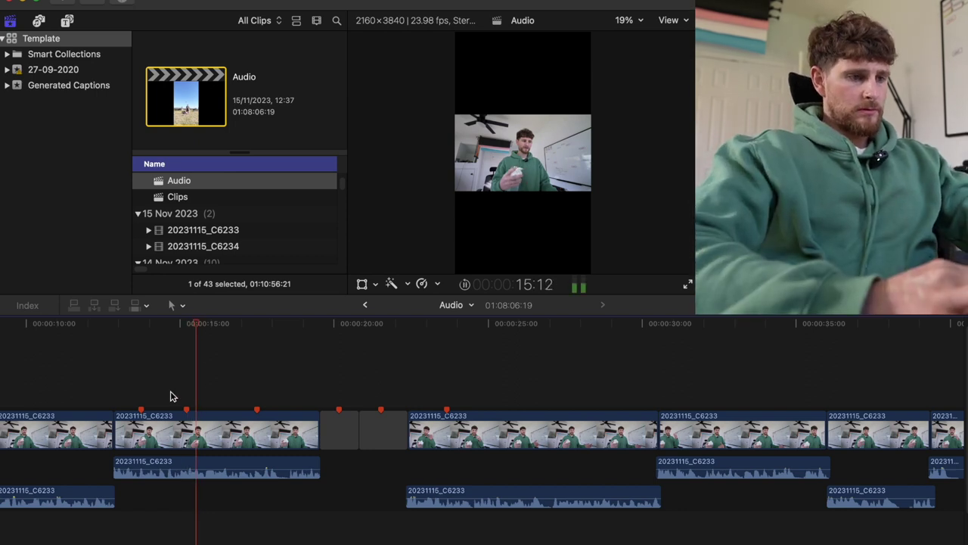
double_click(187, 409)
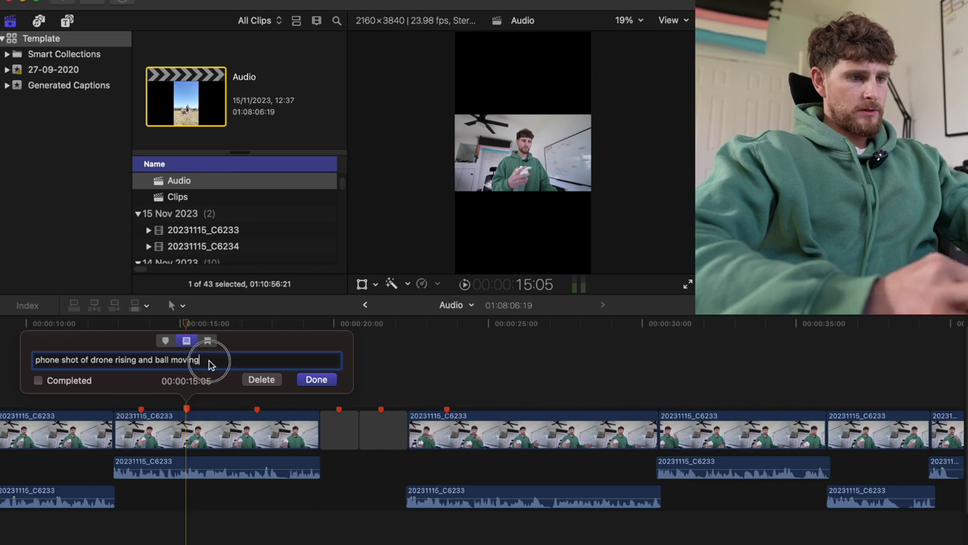
left_click_drag(210, 365, 67, 360)
type("dr")
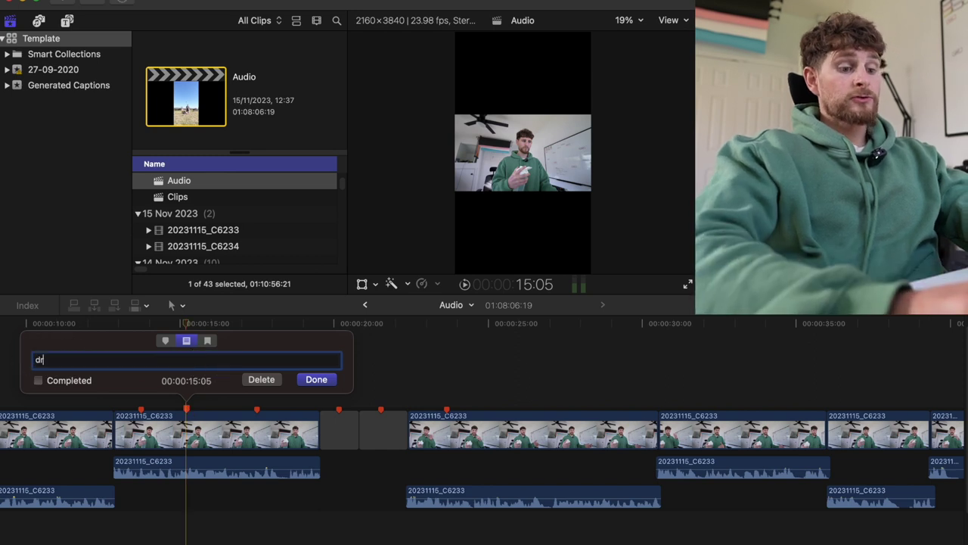
type("one shot look")
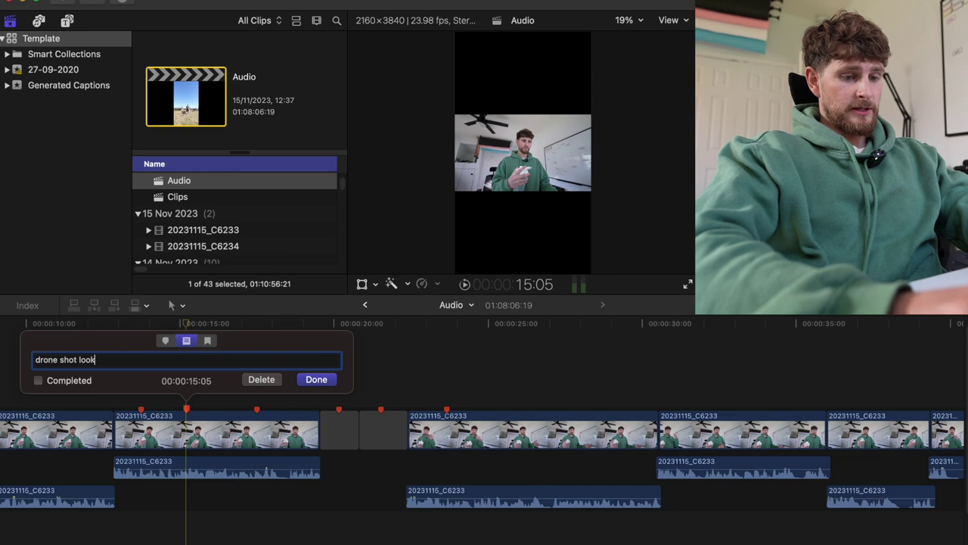
type("ing down at b")
key("BackSpace")
type("down at")
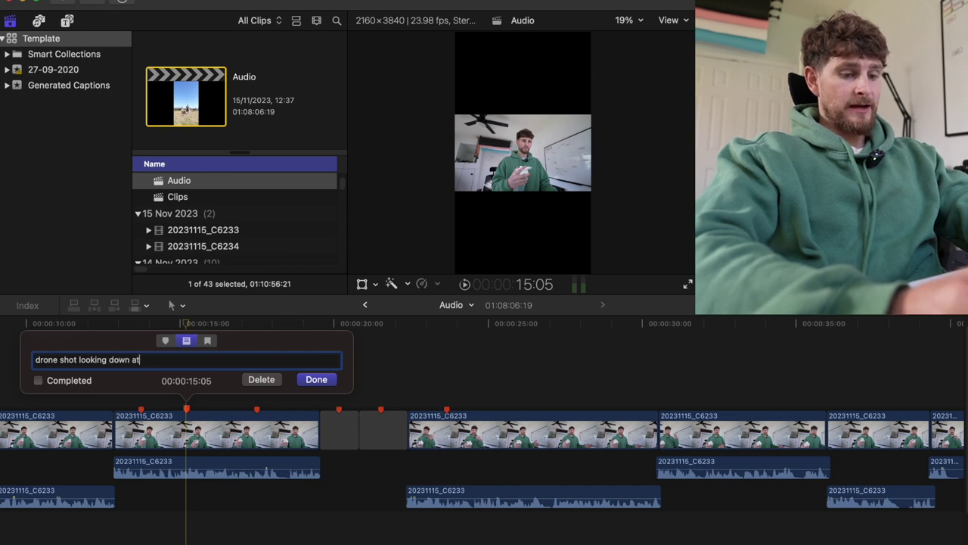
type(" ball swing")
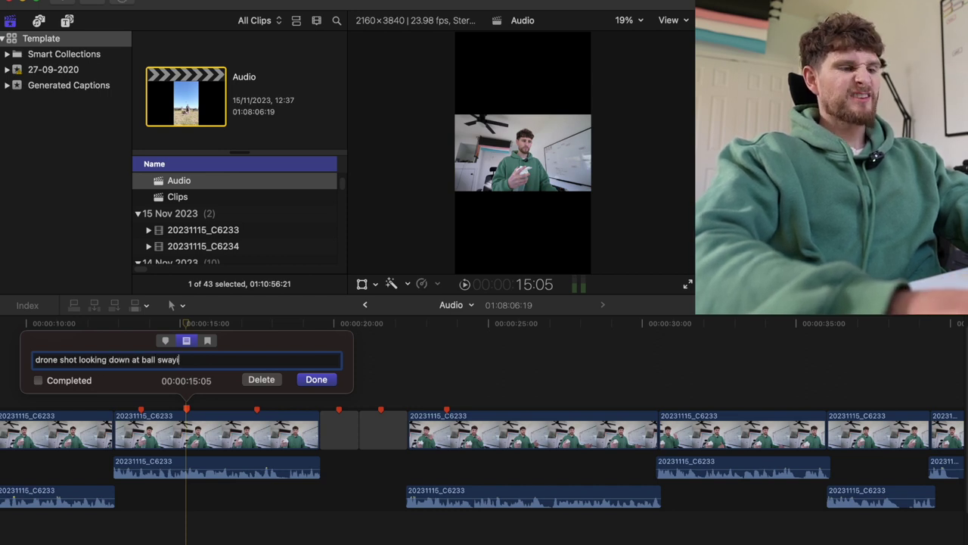
key("Return")
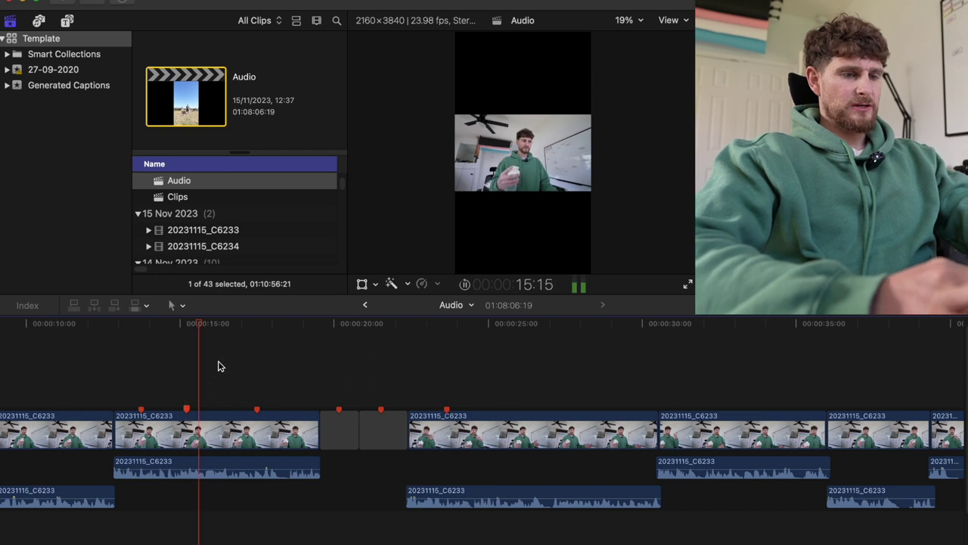
Play the fourth take on to 17:12 and review the note of the to-do marker there
key("space")
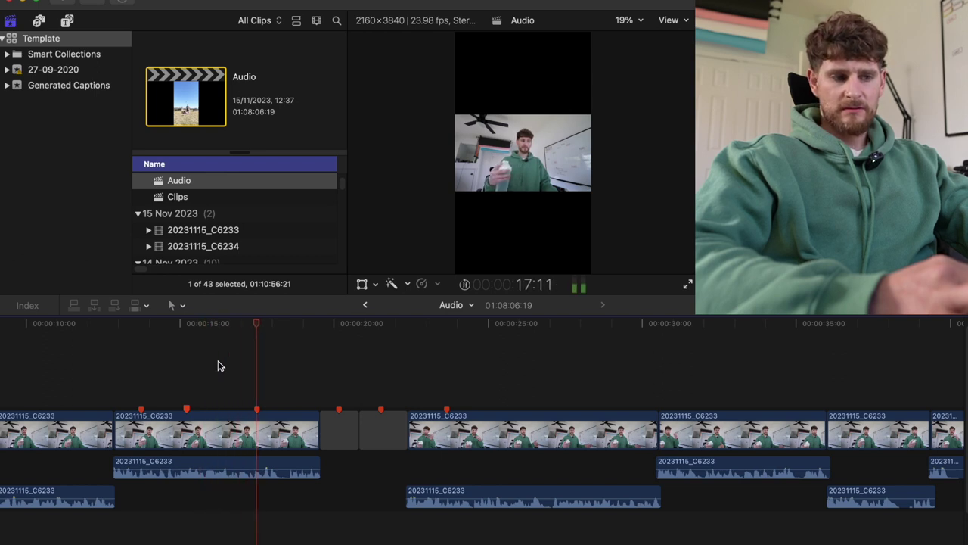
key("space")
left_click(256, 390)
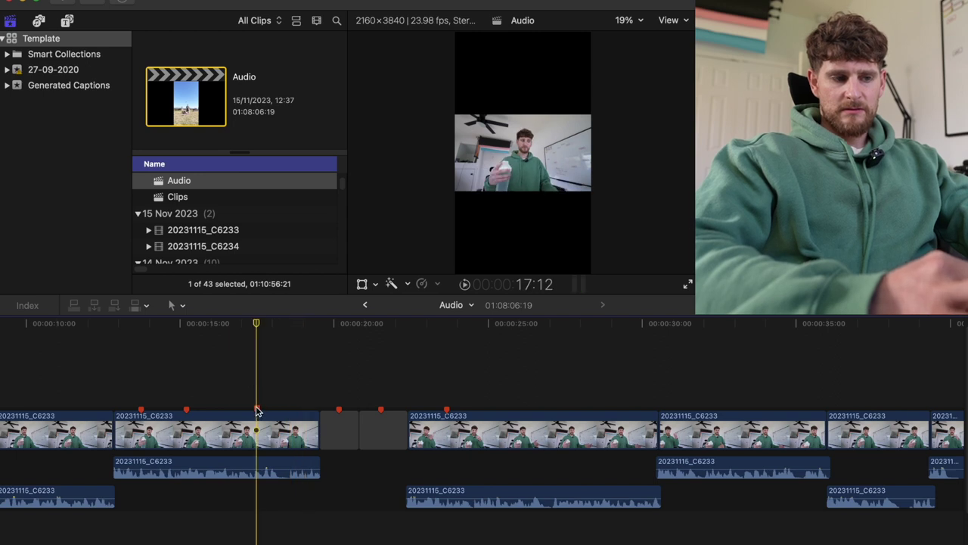
double_click(255, 409)
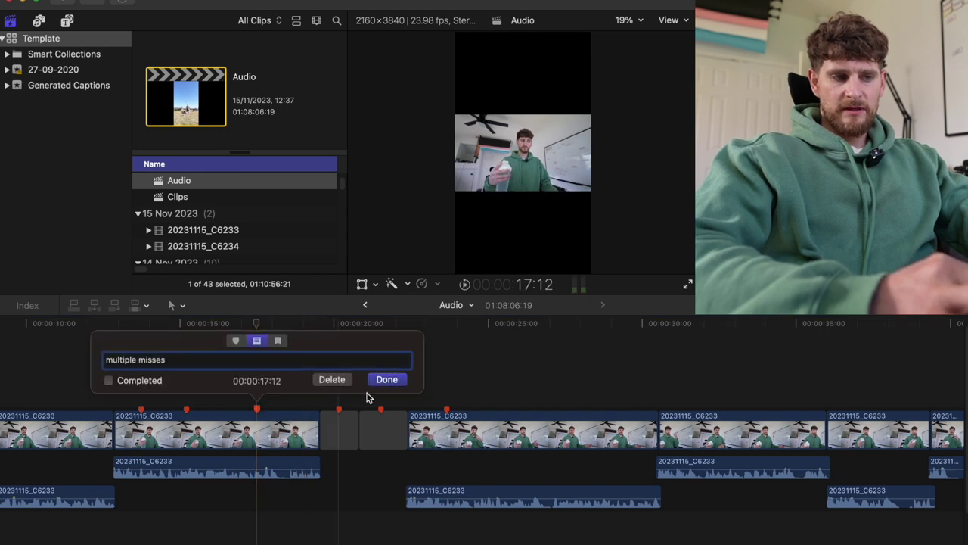
left_click(386, 380)
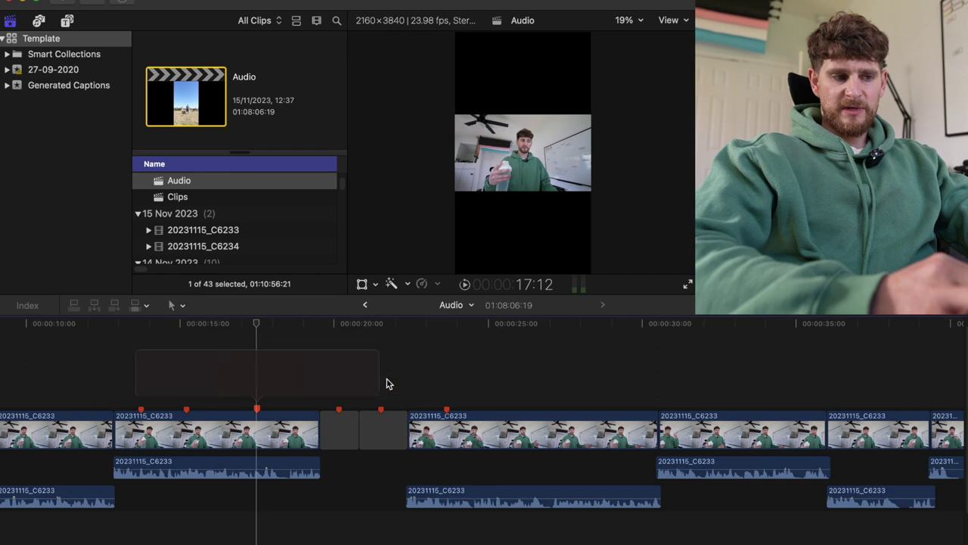
Add a to-do marker at 16:18 in the fourth take reading "Camera drop from drone"
left_click(233, 382)
key("m")
key("m")
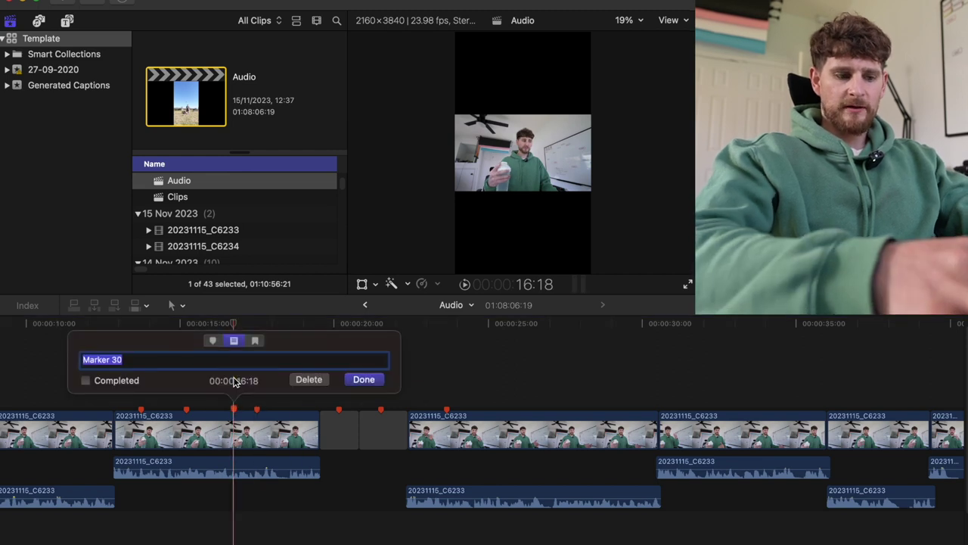
type("Camera ")
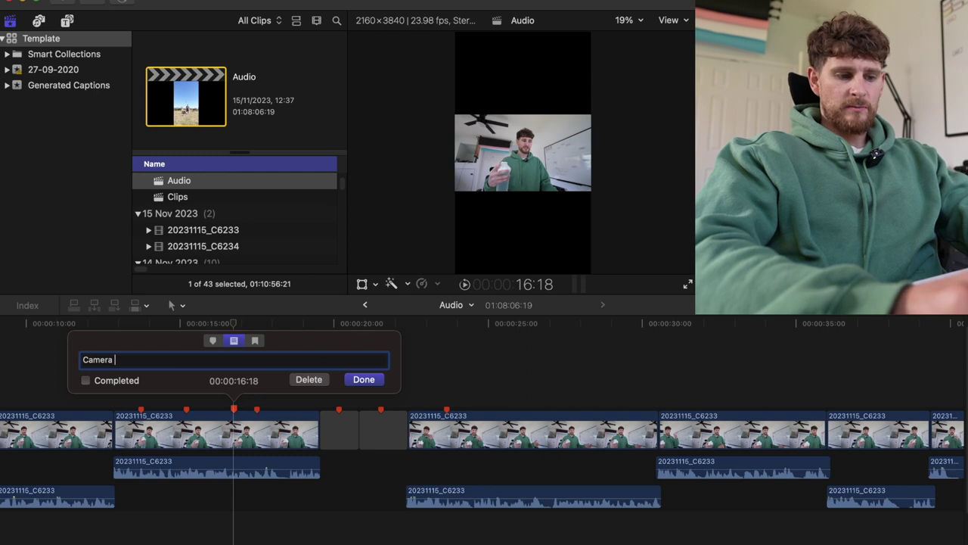
type("drop from drone")
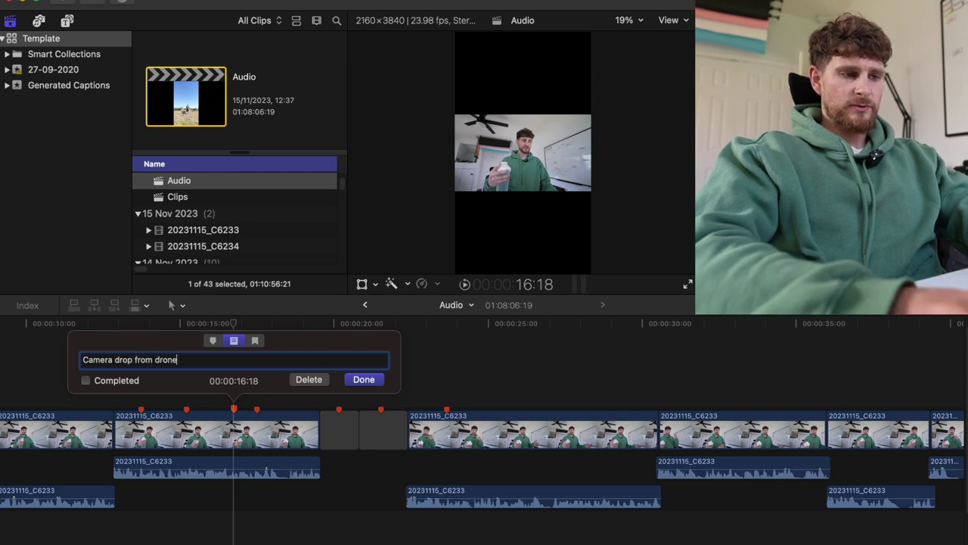
key("Return")
Replay the fifth take and add a to-do marker at 27:15 noting the drone flying up to 50ft
key("space")
left_click(424, 383)
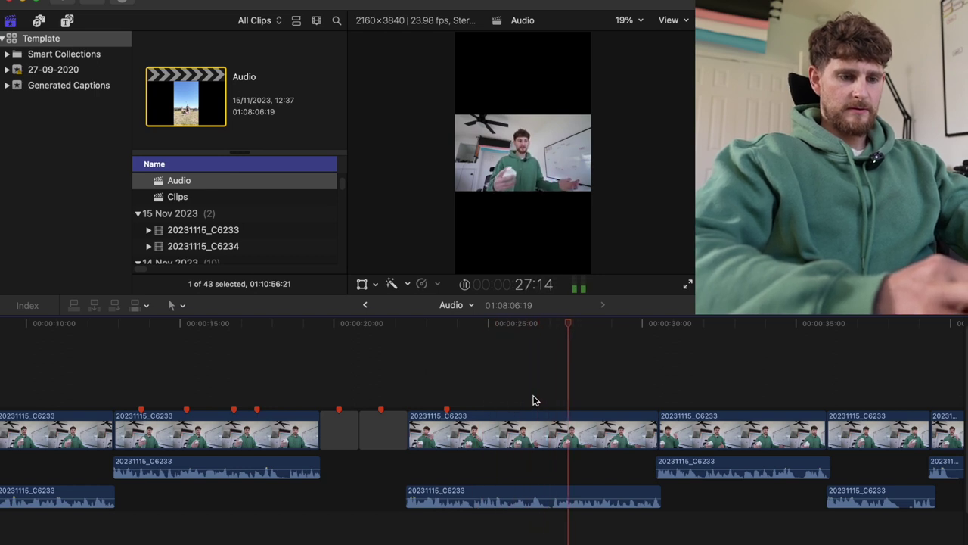
left_click(458, 404)
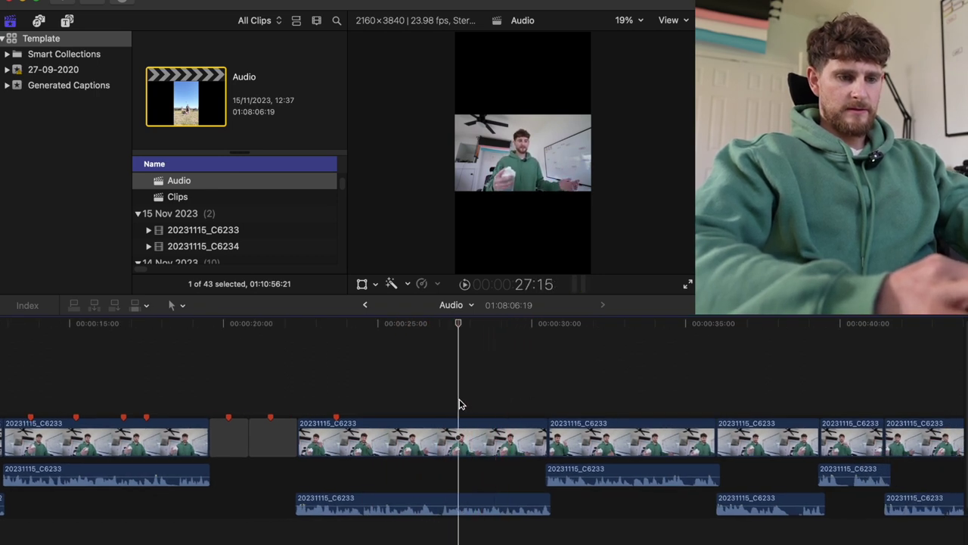
key("alt+m")
type("put")
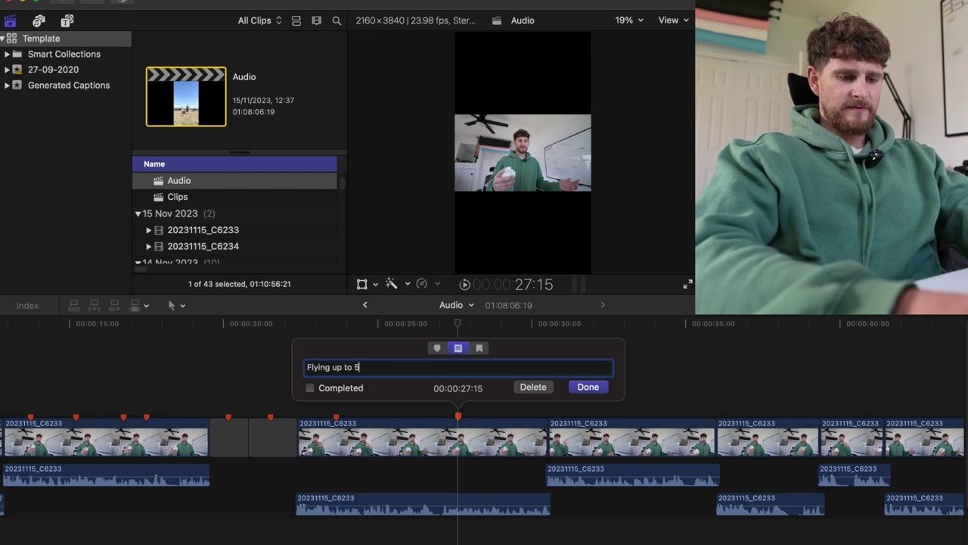
key("Return")
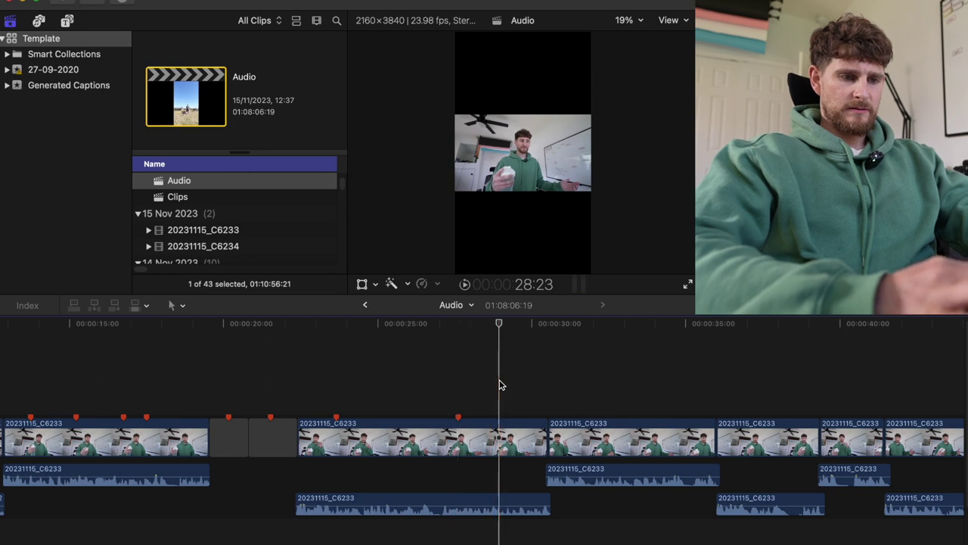
Add a to-do marker at 28:23 near the end of the fifth take reading "drone looking down as it rises"
key("alt+m")
type("dro")
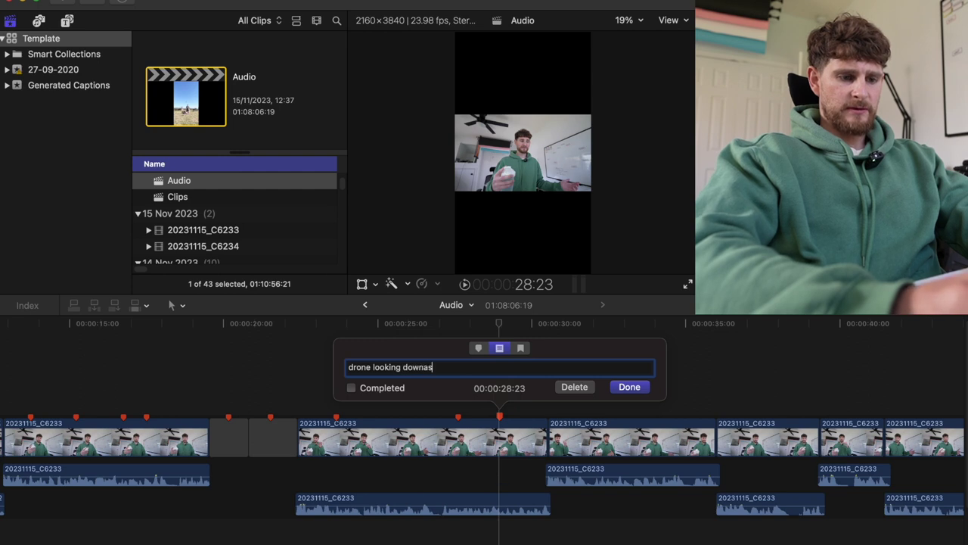
type("ne looking downa")
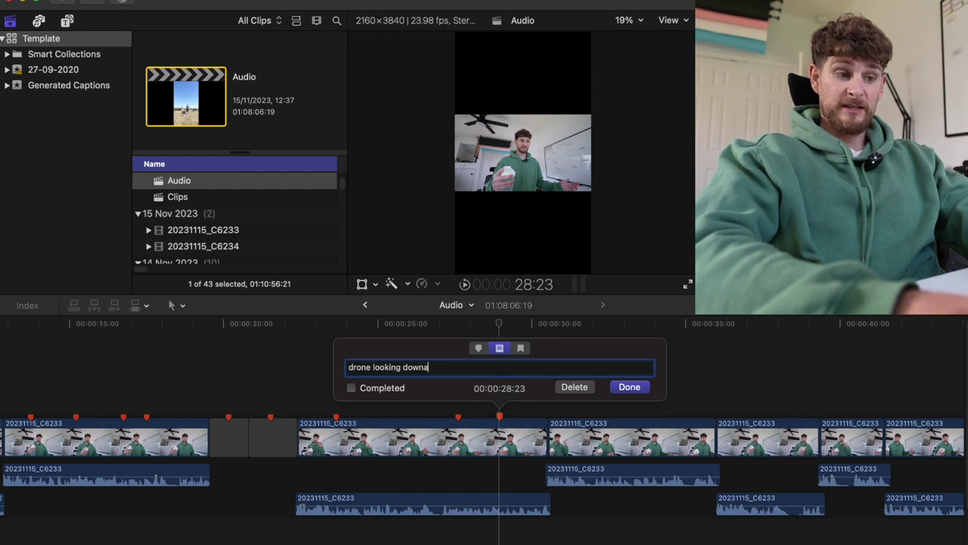
key("BackSpace")
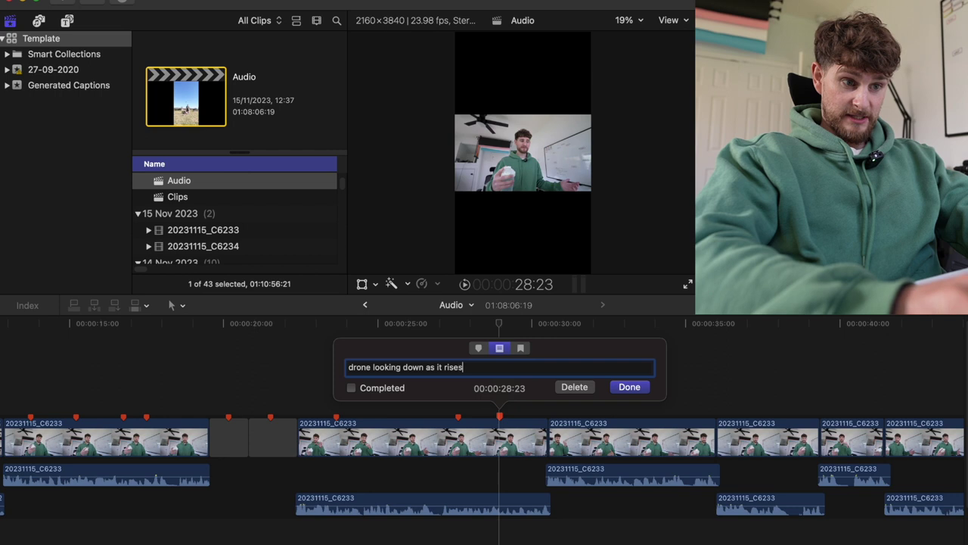
key("Return")
Check the Crisis row in the content calendar script, and add a to-do marker at 31:17 in the sixth take reading "Missing ball"
key("space")
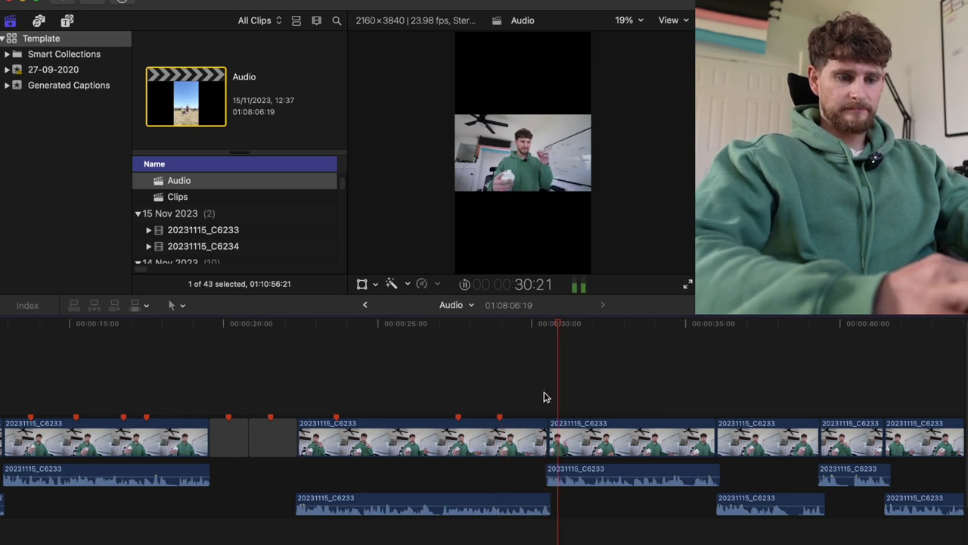
scroll(544, 396, "right", 5)
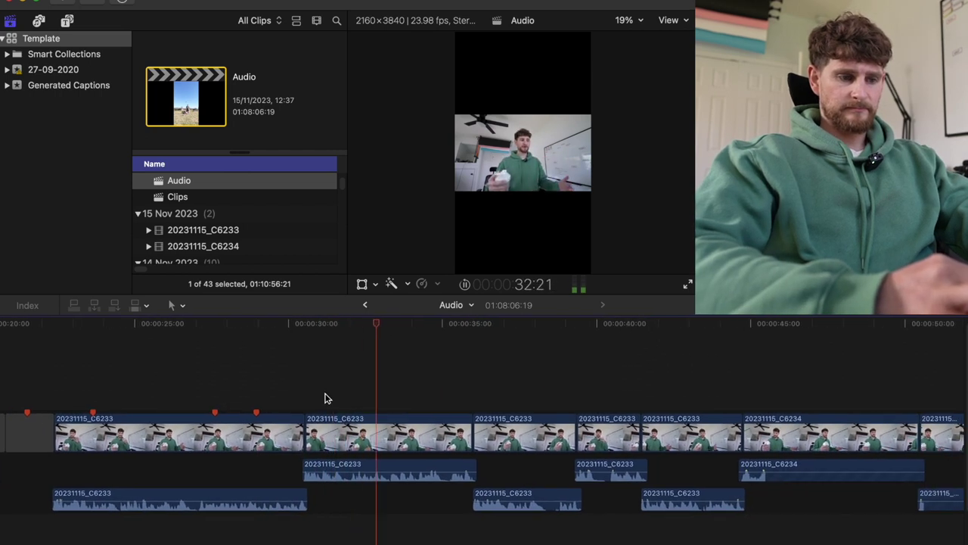
left_click(339, 399)
key("super+Tab")
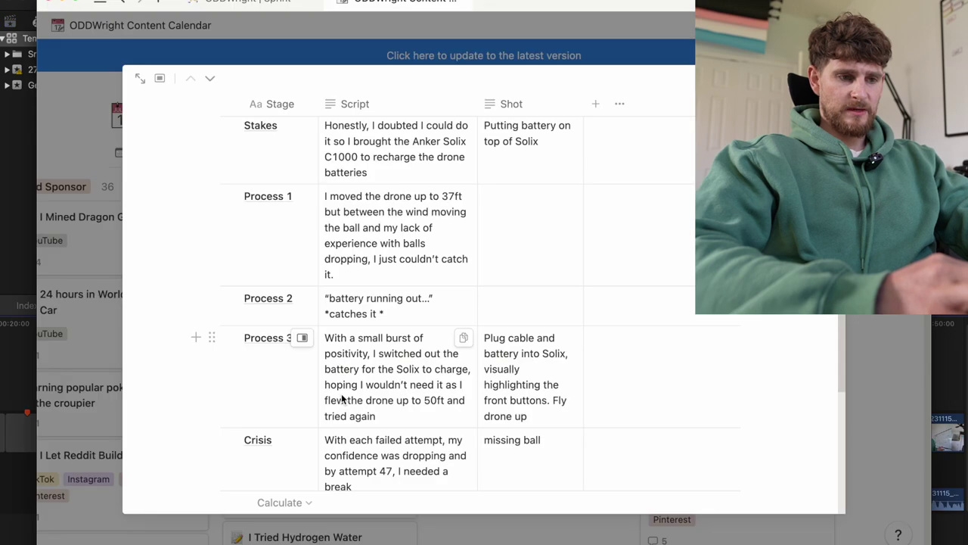
scroll(341, 396, "down", 3)
key("super+Tab")
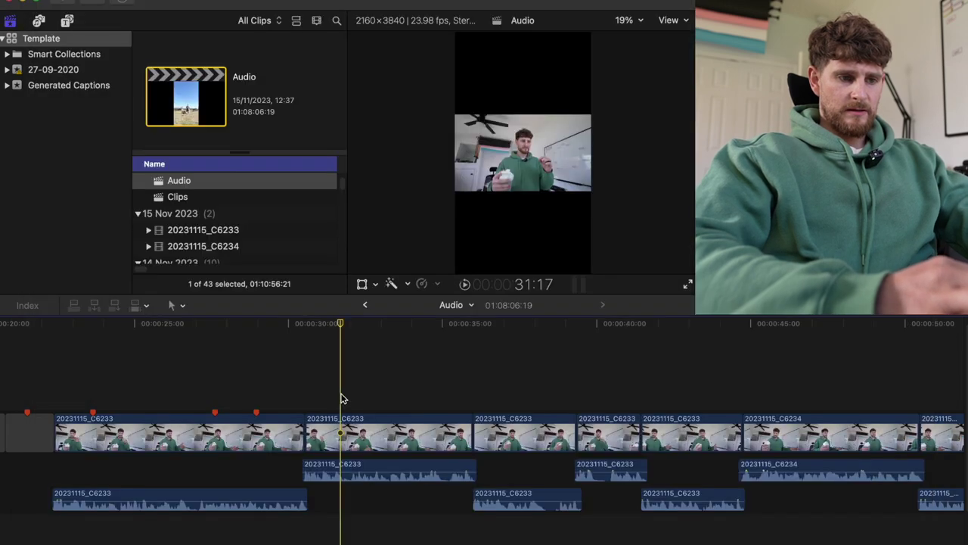
key("alt+m")
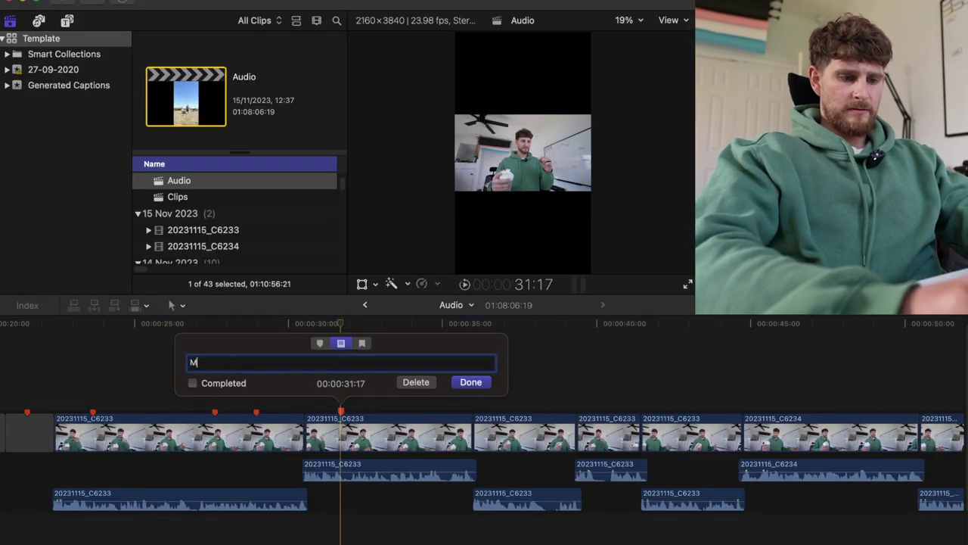
type("Missing ball")
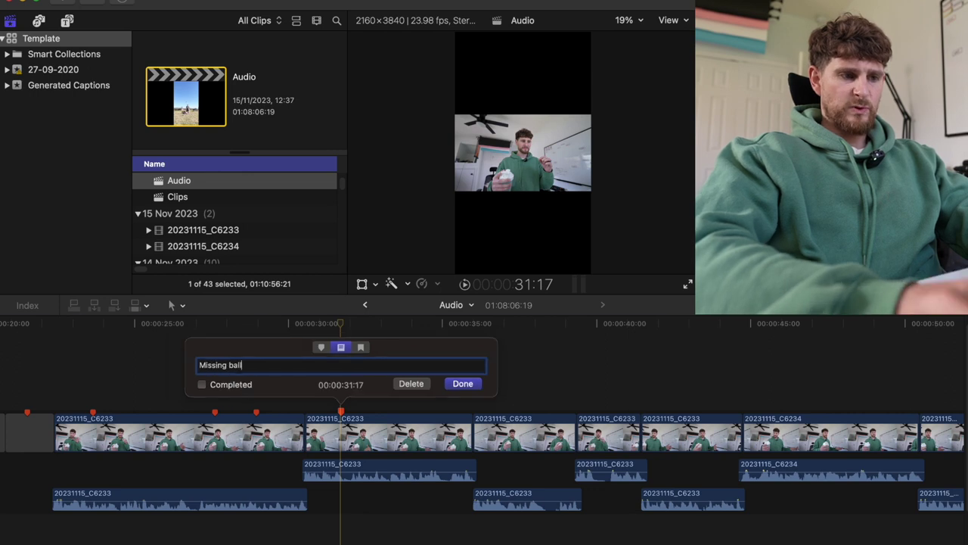
key("Return")
Replay the end of the fourth take and add a to-do marker at 19:00 reading "Taking jacket off"
scroll(363, 398, "left", 10)
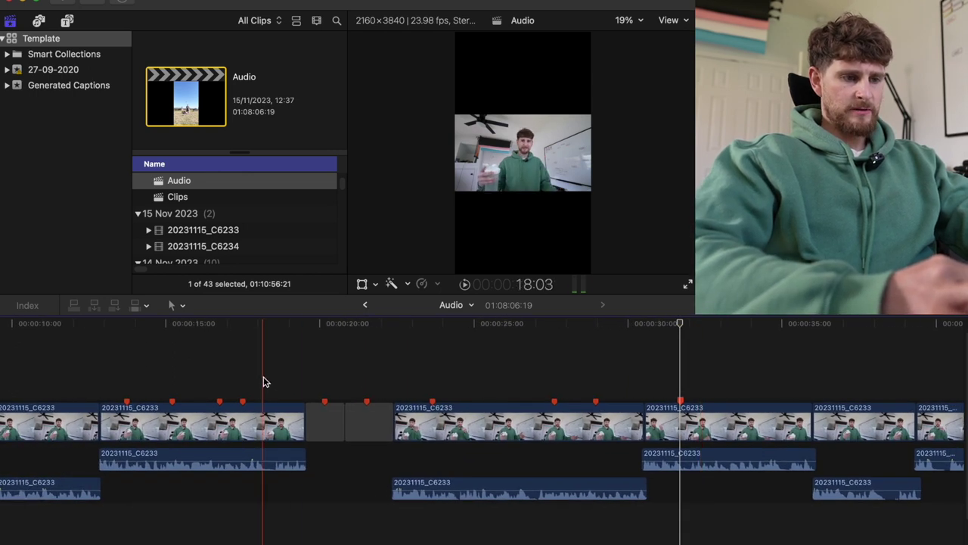
key("space")
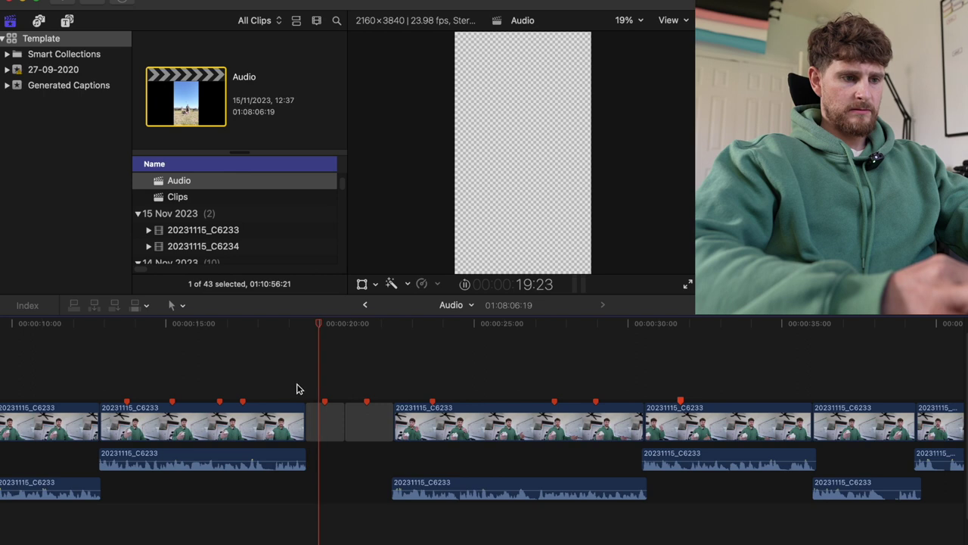
key("space")
left_click(292, 389)
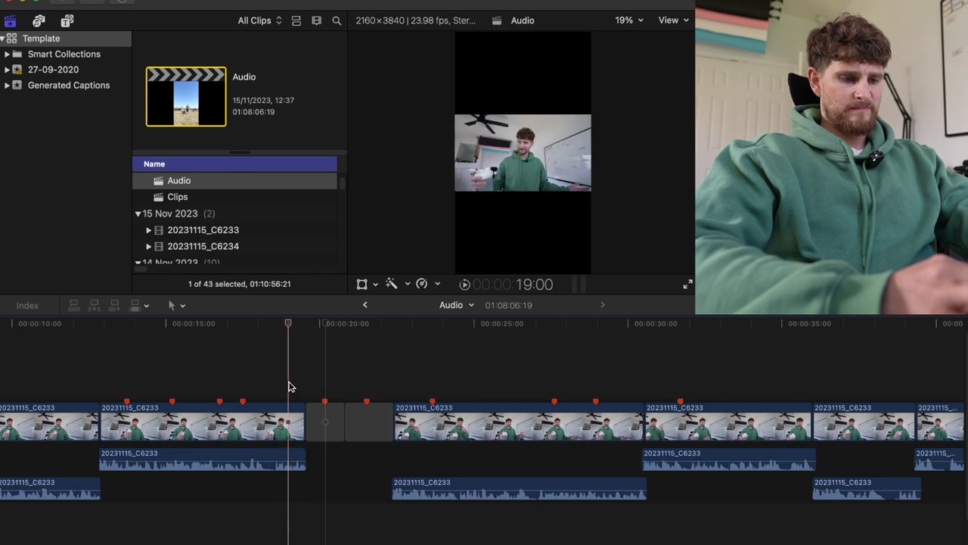
key("alt+m")
type("Taking ")
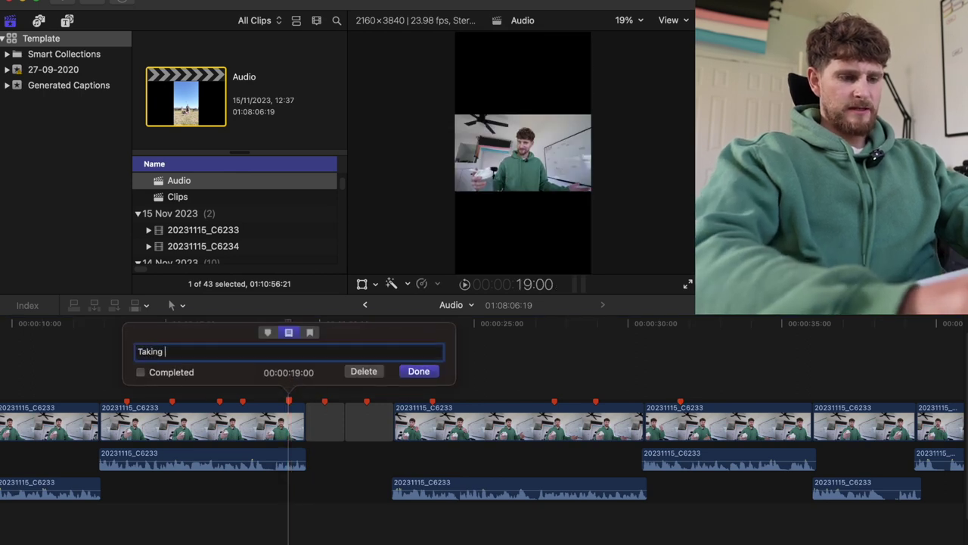
type("jacket off")
key("Return")
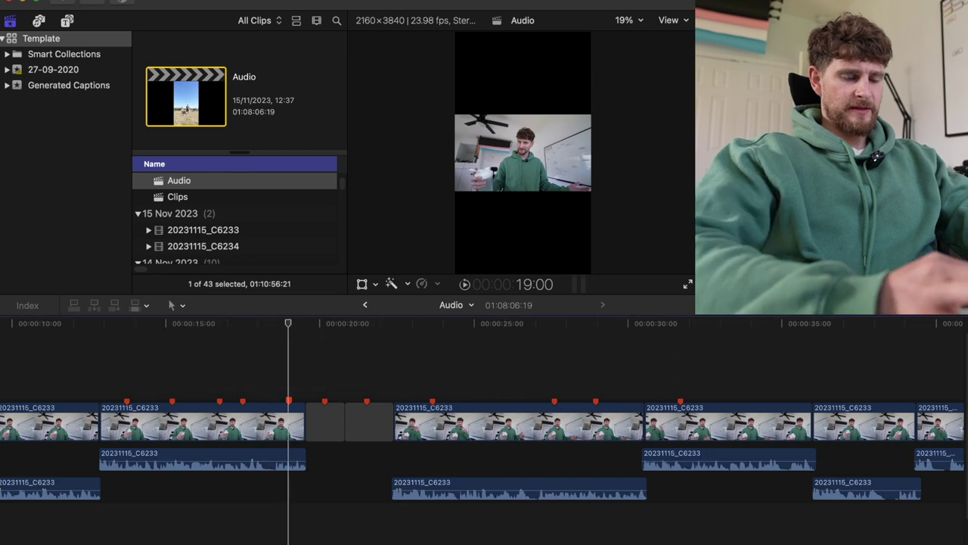
Play through the sixth take and insert a gap into it at 33:06
scroll(484, 431, "right", 5)
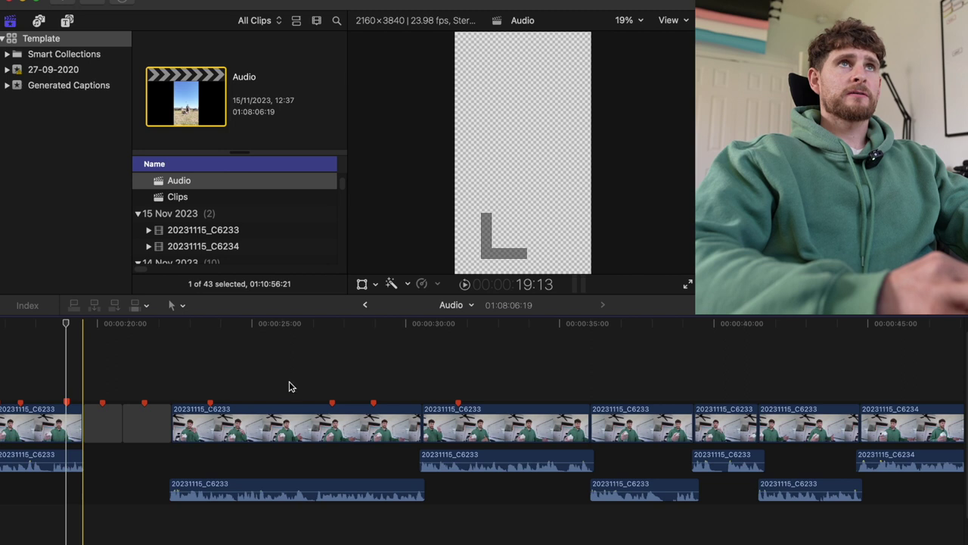
left_click(356, 372)
key("space")
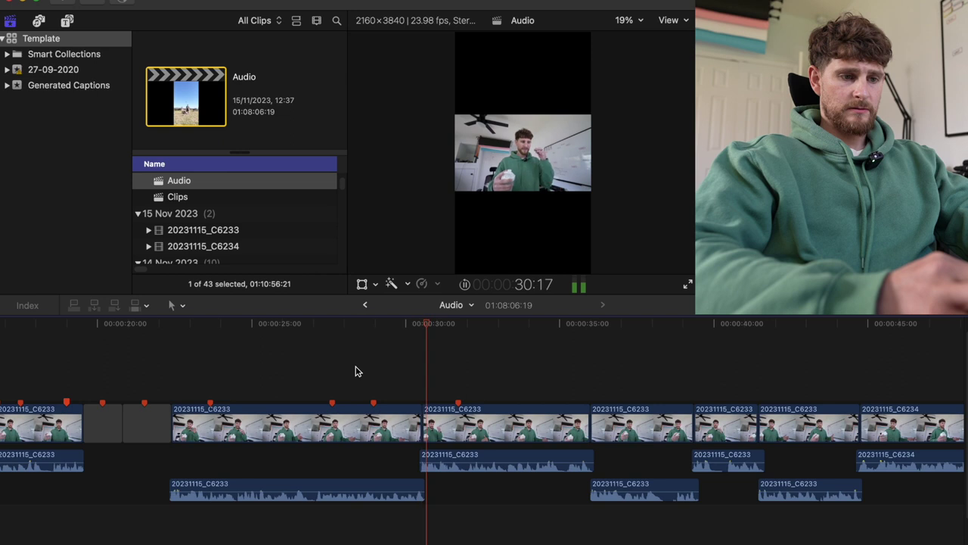
scroll(357, 372, "right", 3)
scroll(356, 371, "right", 2)
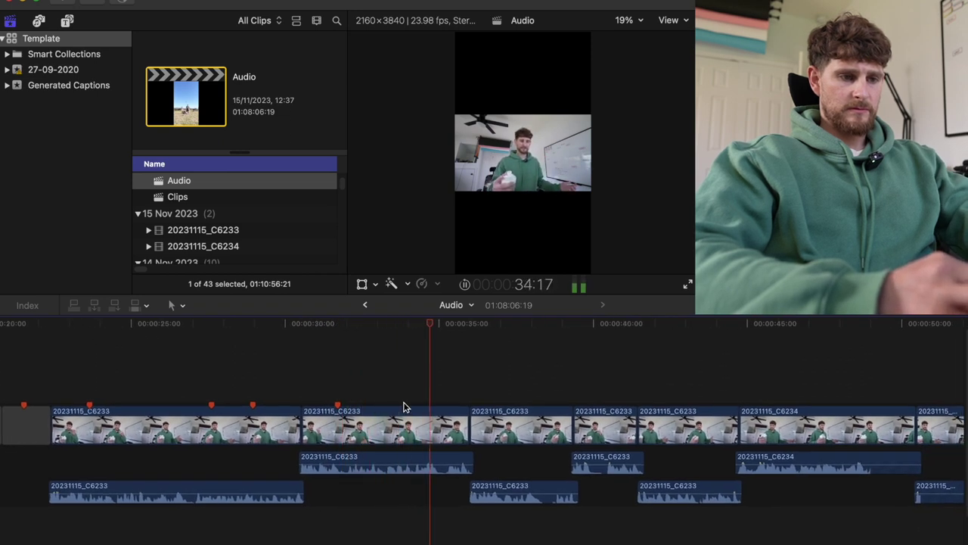
key("space")
left_click(370, 397)
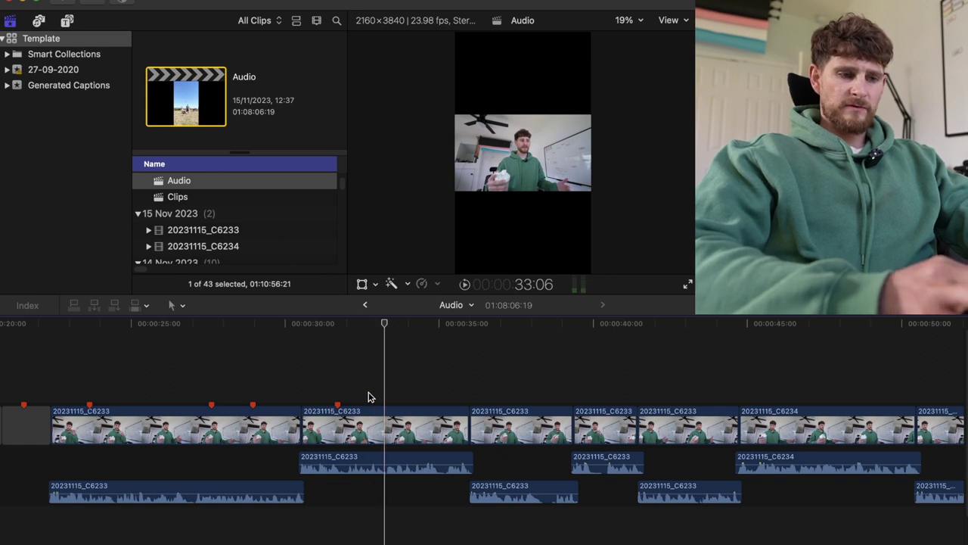
key("alt+w")
Add a to-do marker at 34:04 in the new gap reading "my reaction to not getting it", and shorten the gap to about 1.5 seconds
left_click(415, 397)
key("alt+m")
type("my reaction to not getting")
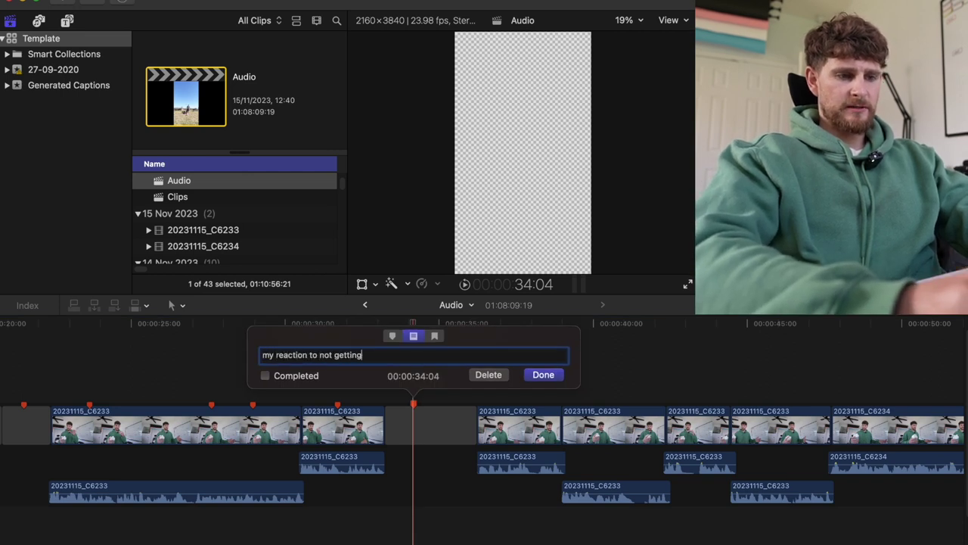
type(" it")
key("Return")
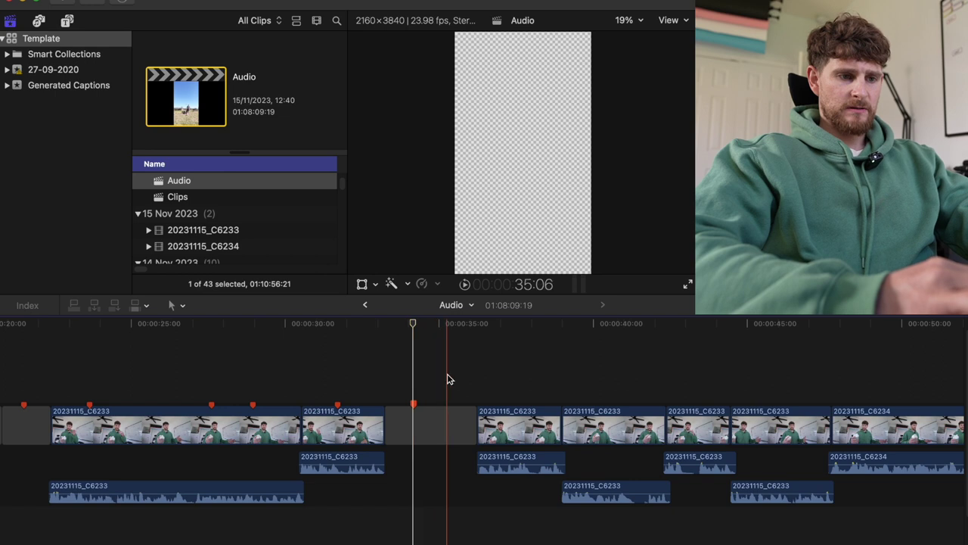
left_click(453, 427)
key("BackSpace")
Play past the gap, check the script, and add a to-do marker at 35:11 reading "miss catching and look defeated"
key("space")
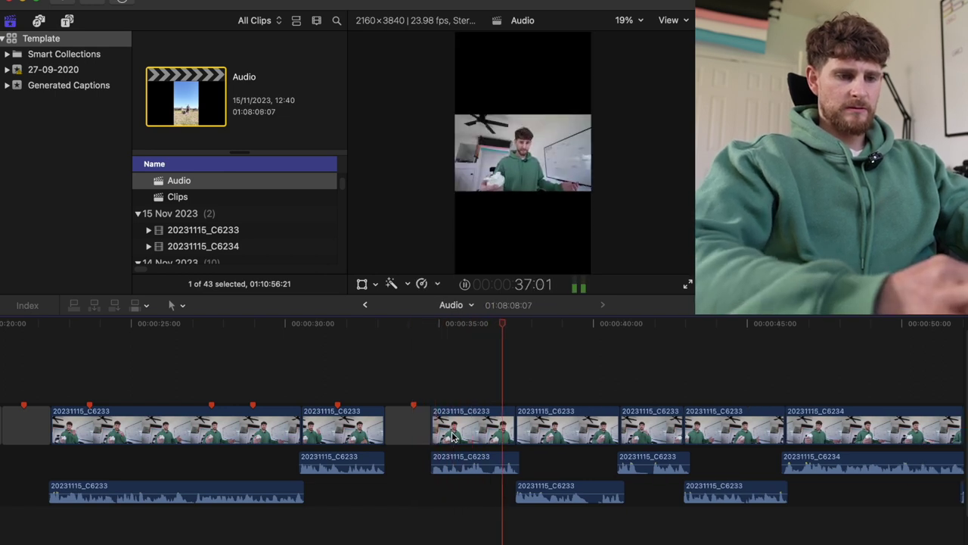
key("space")
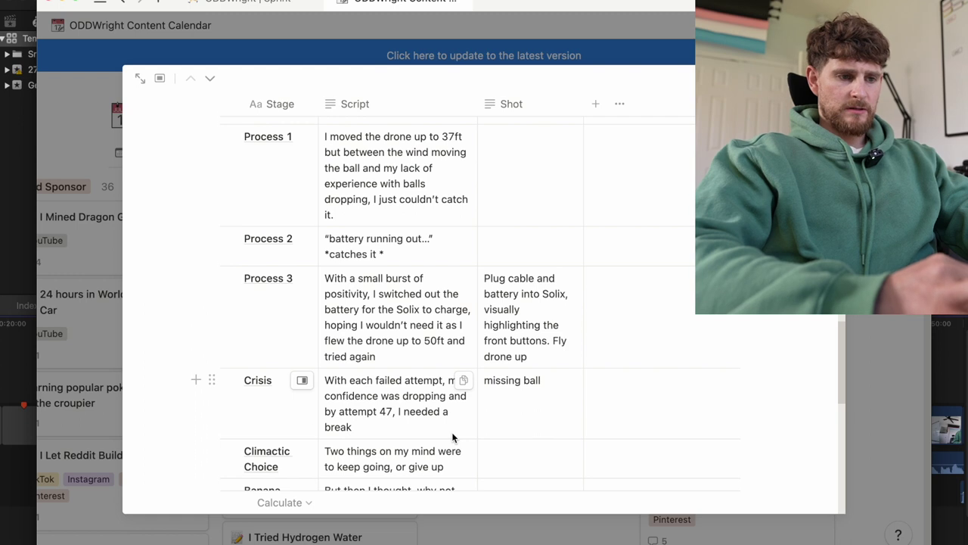
scroll(451, 432, "down", 2)
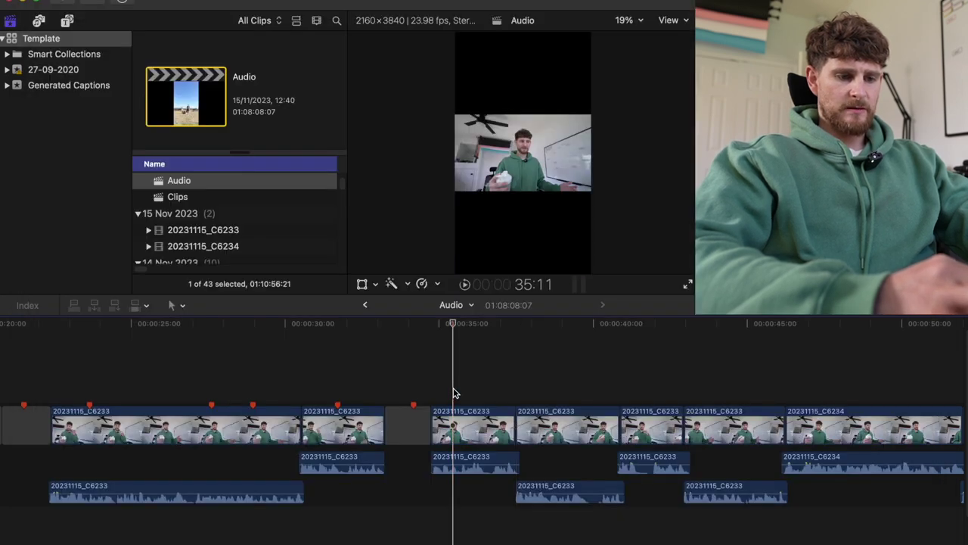
key("alt+m")
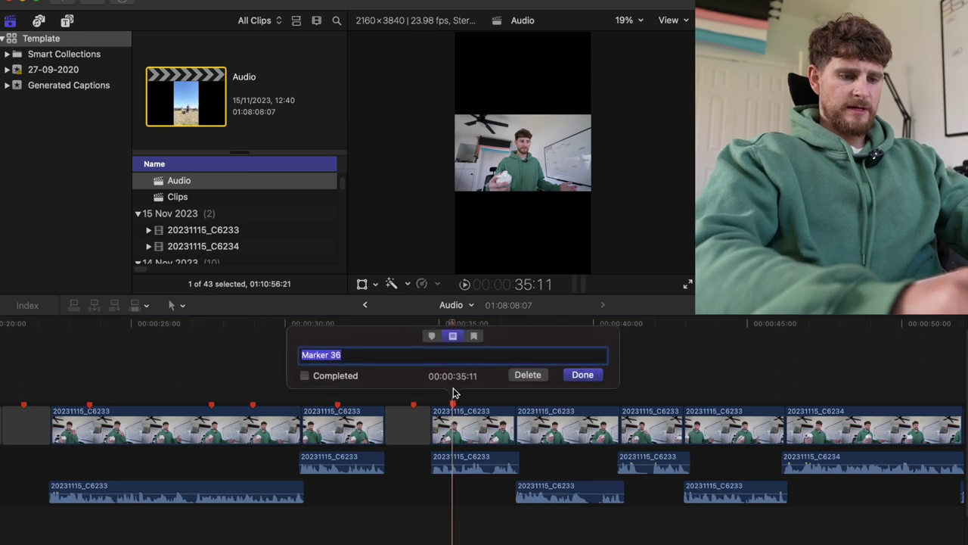
type("miss catching and look defeated")
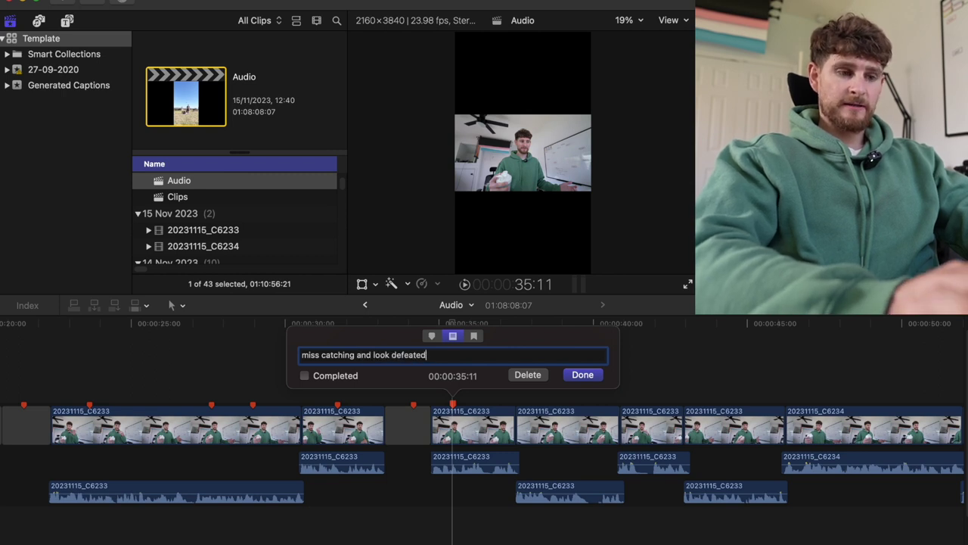
key("Return")
Play on and add a to-do marker at 36:23, near the end of the sixth take's second part, reading "sit down"
key("space")
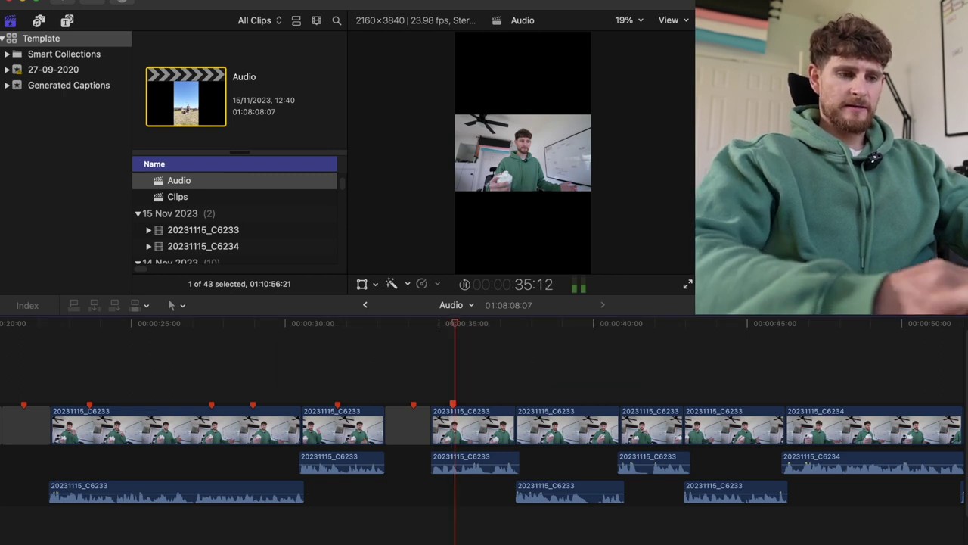
left_click(499, 390)
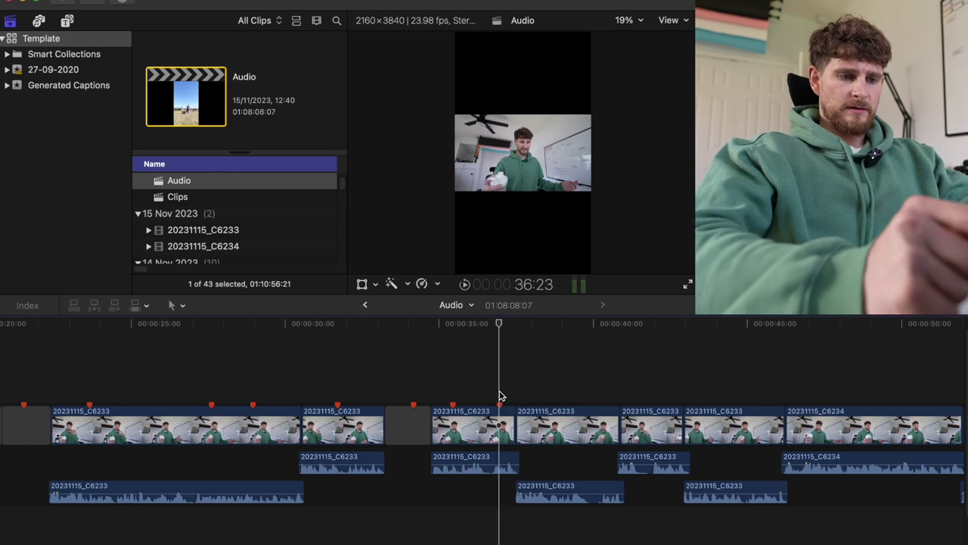
key("m")
key("m")
type("sit do")
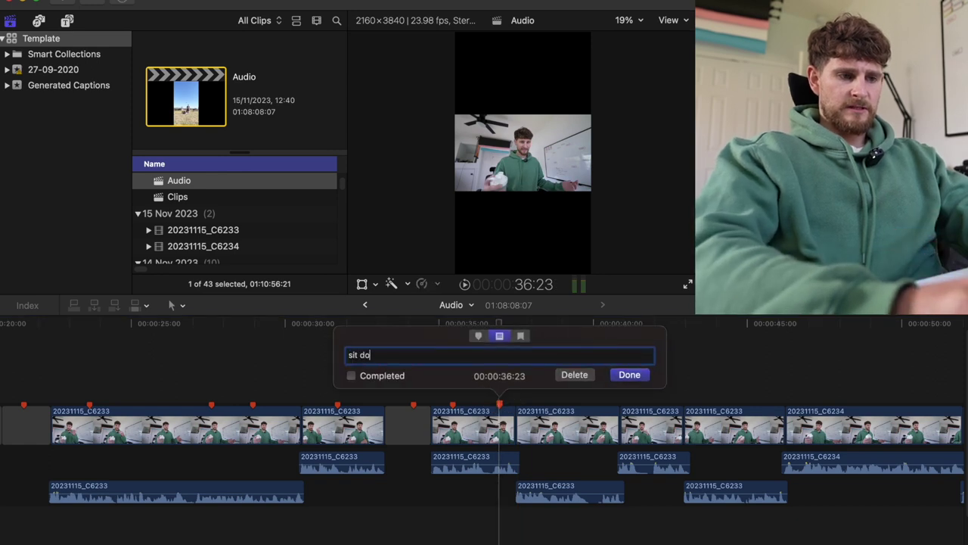
type("wn")
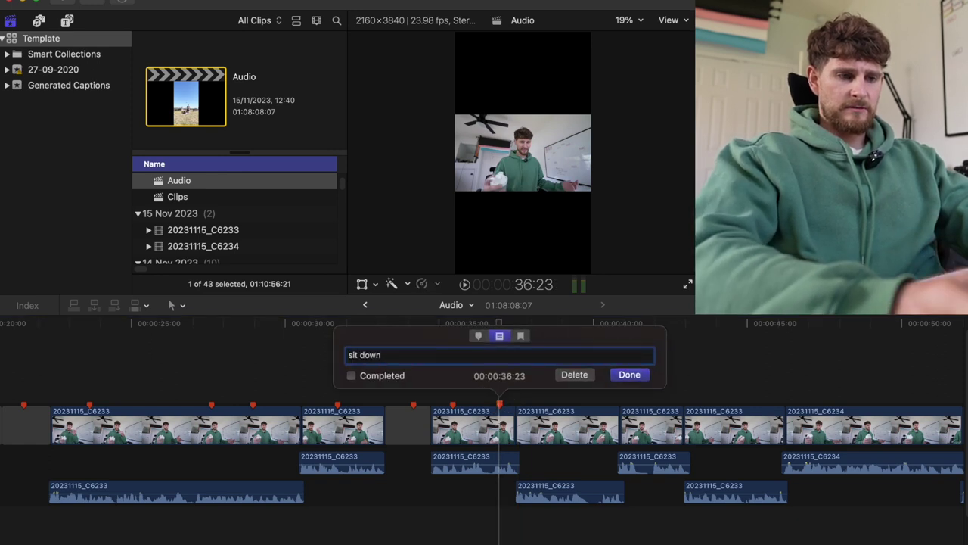
key("Return")
Play into the seventh take and add a to-do marker at 38:04 noting the sitting forehead shot
key("space")
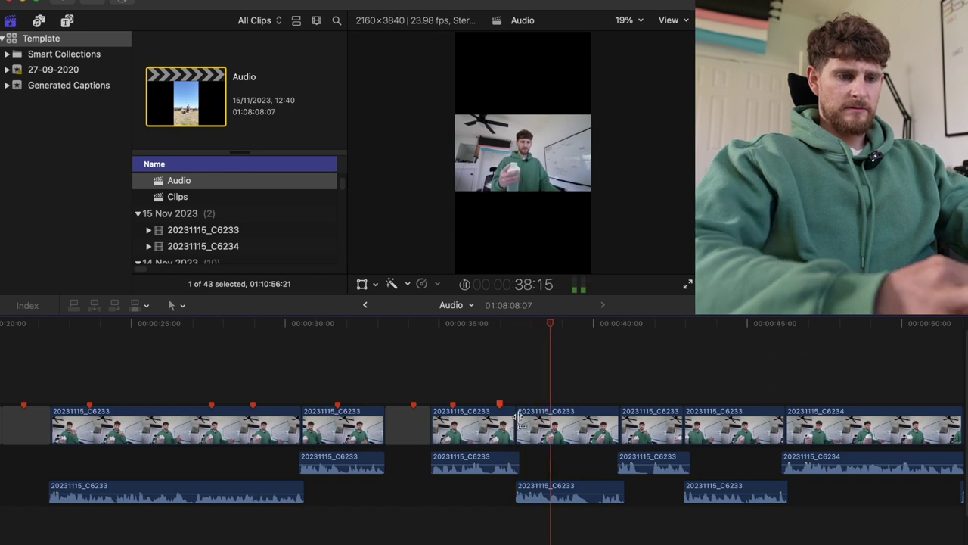
key("space")
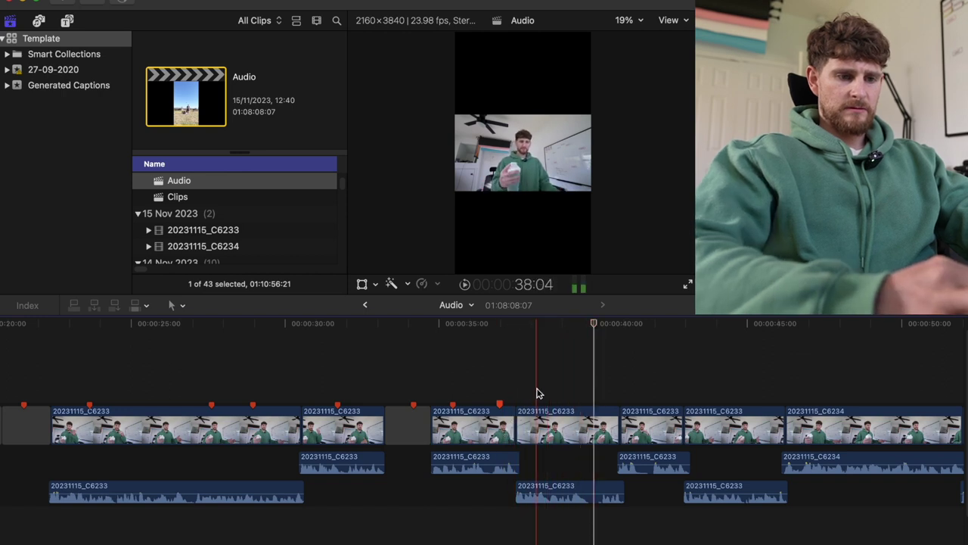
left_click(537, 392)
key("alt+m")
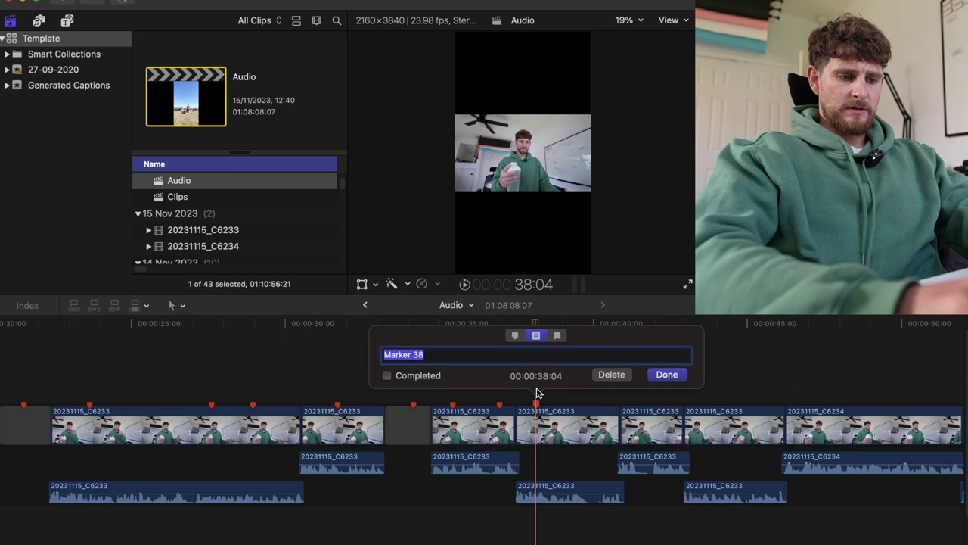
type("sitting my g")
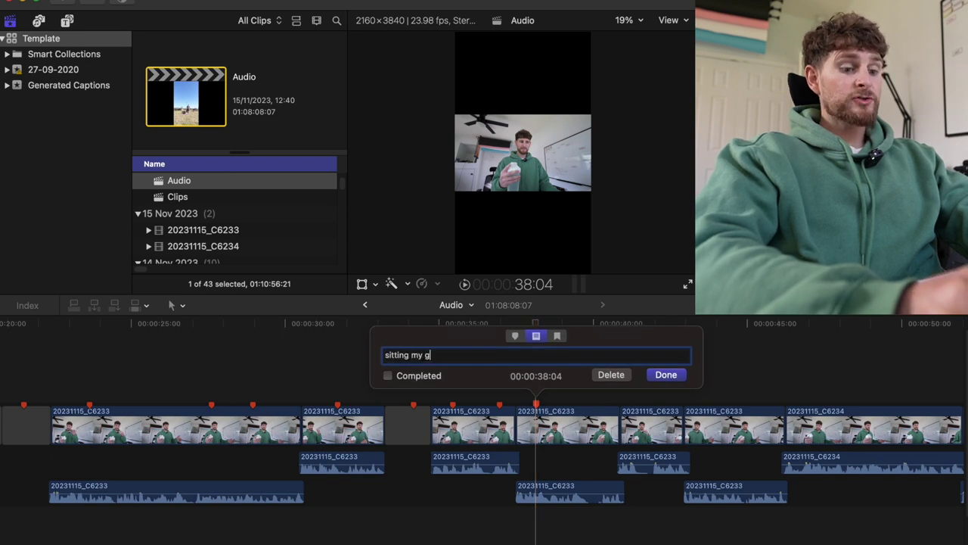
type("eoorge forehead")
key("Return")
Play on and add a to-do marker at 41:09 reading "eating lunchable then looking at ground"
key("space")
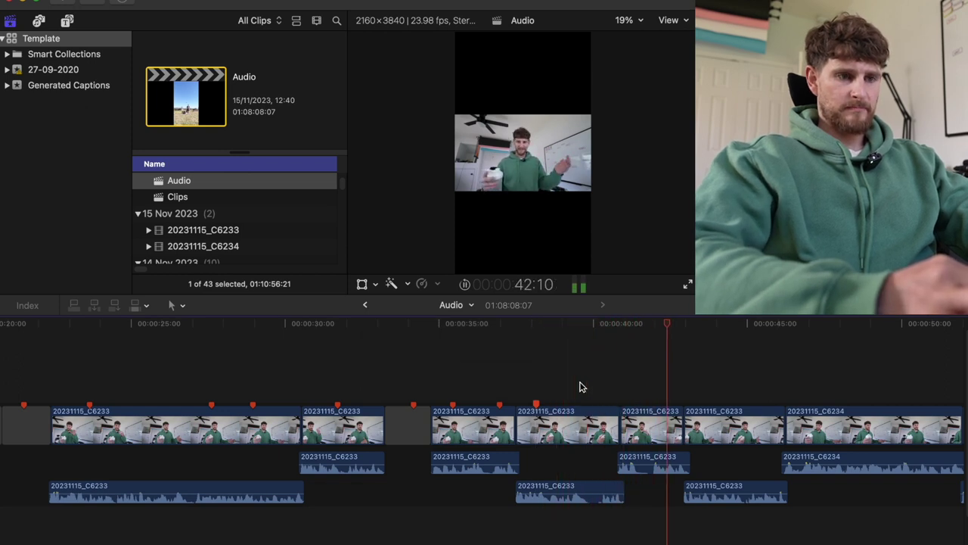
key("space")
left_click(634, 391)
key("m")
key("m")
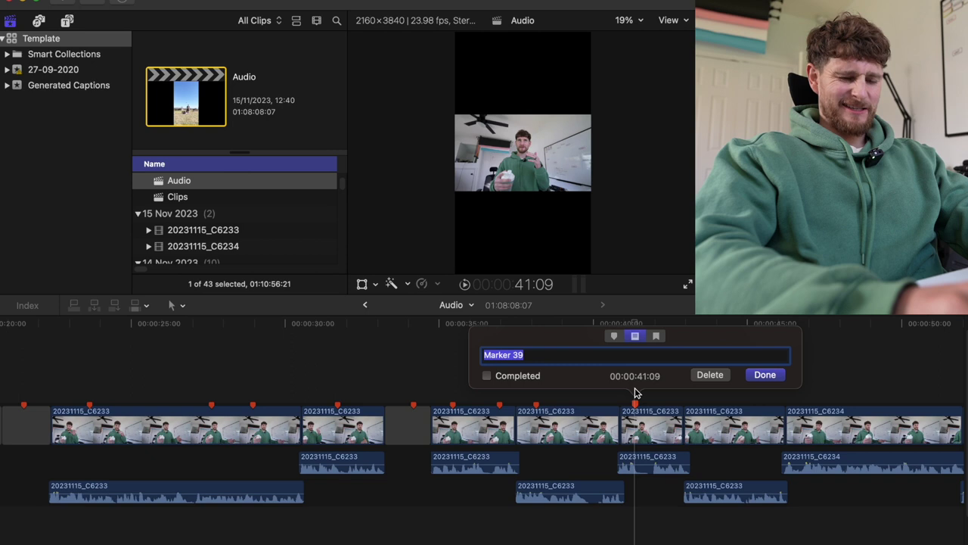
type("eating ")
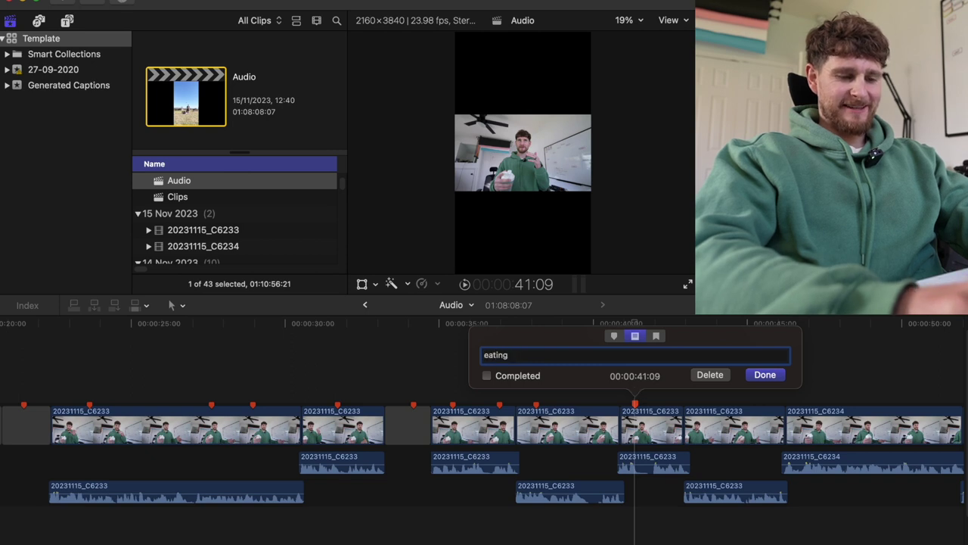
type("lunch")
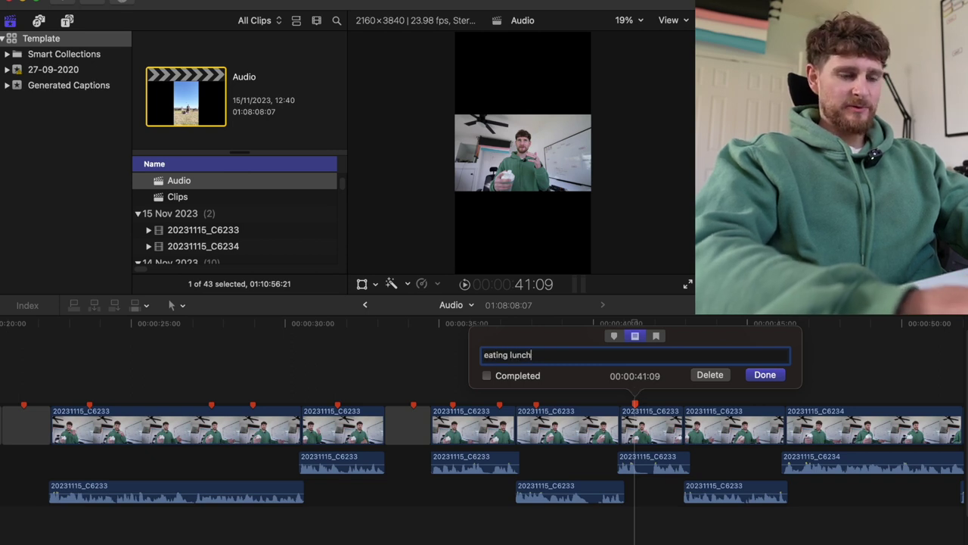
type("able then lo")
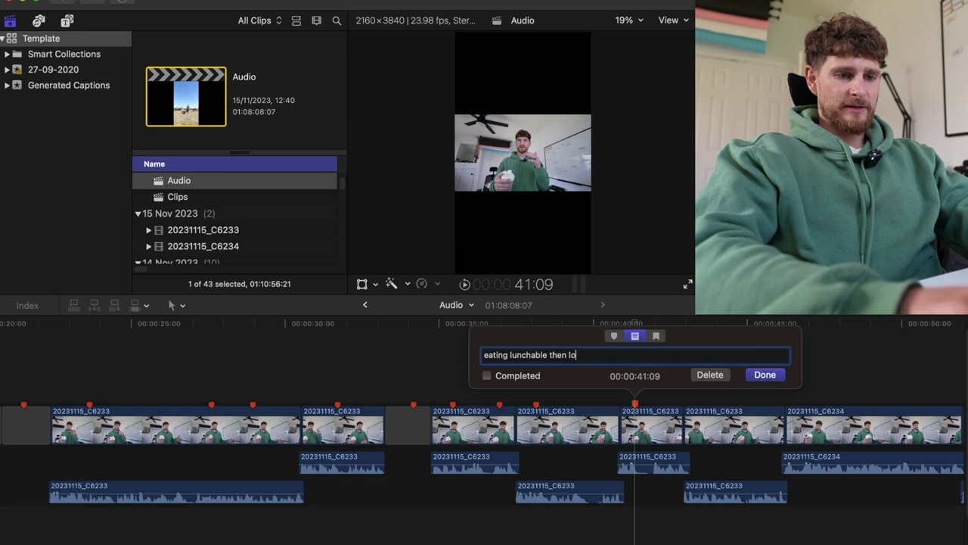
type("oking at ground")
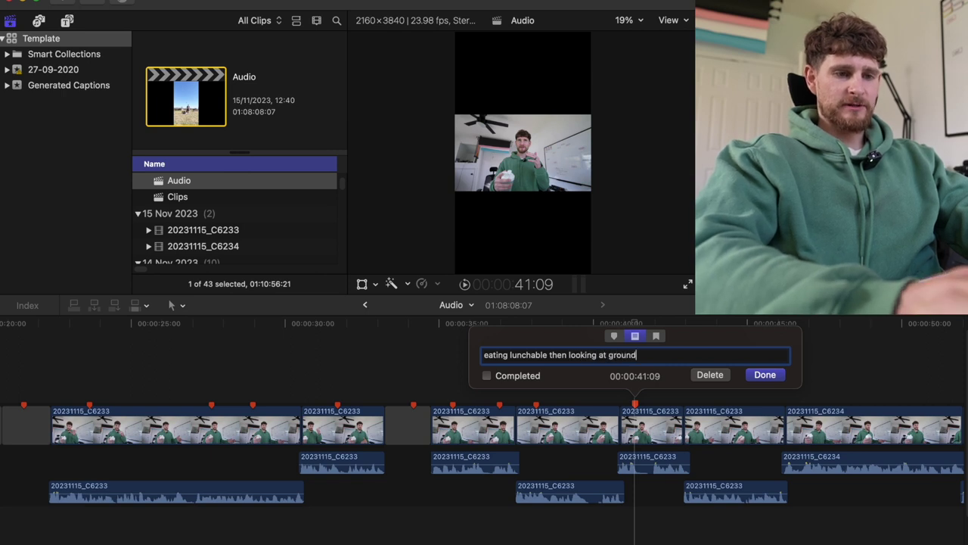
key("Return")
Play into the first 20231115_C6234 clip and trim its start by about half a second
key("space")
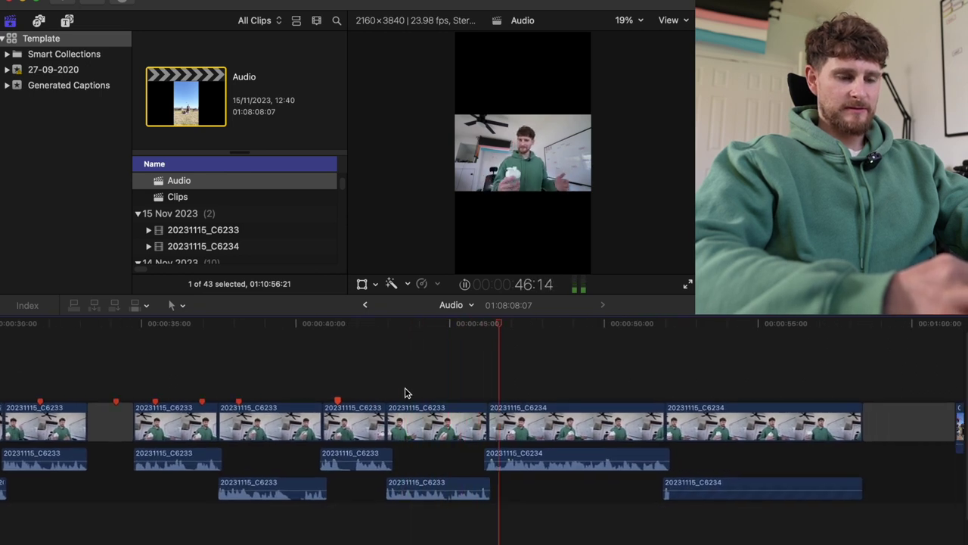
left_click(481, 397)
key("space")
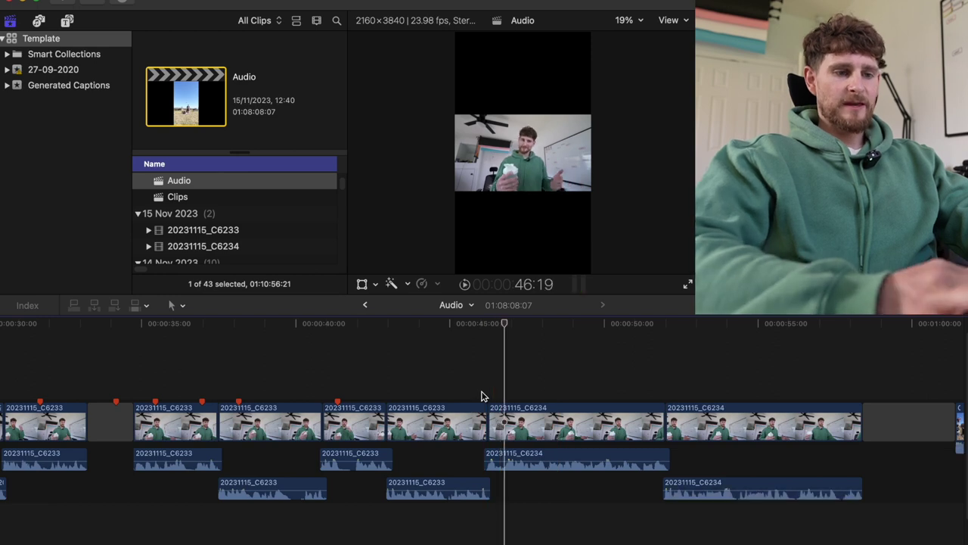
left_click_drag(490, 423, 502, 454)
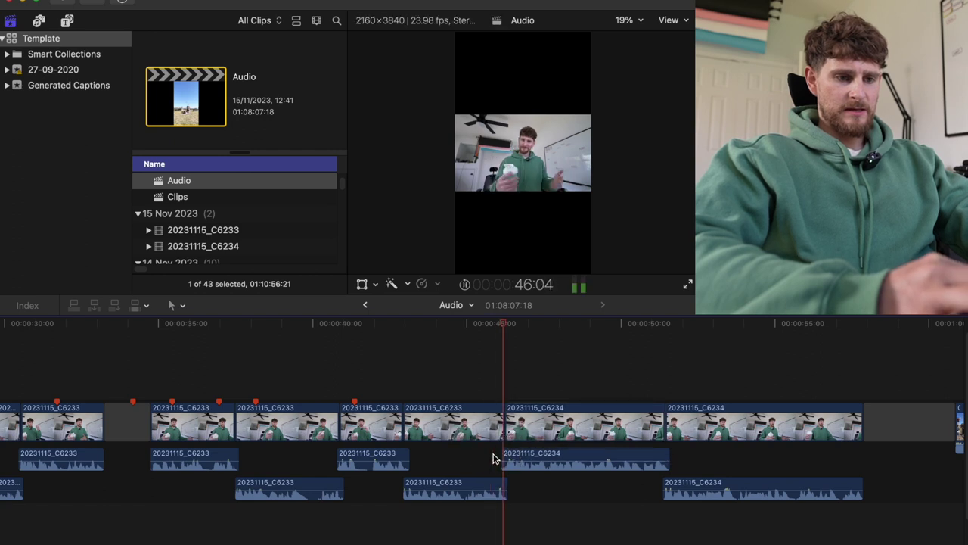
Check the content calendar script around the Banana row, and add a to-do marker at 47:03 noting the magnet rope creating a small area
left_click(428, 458)
key("super+Tab")
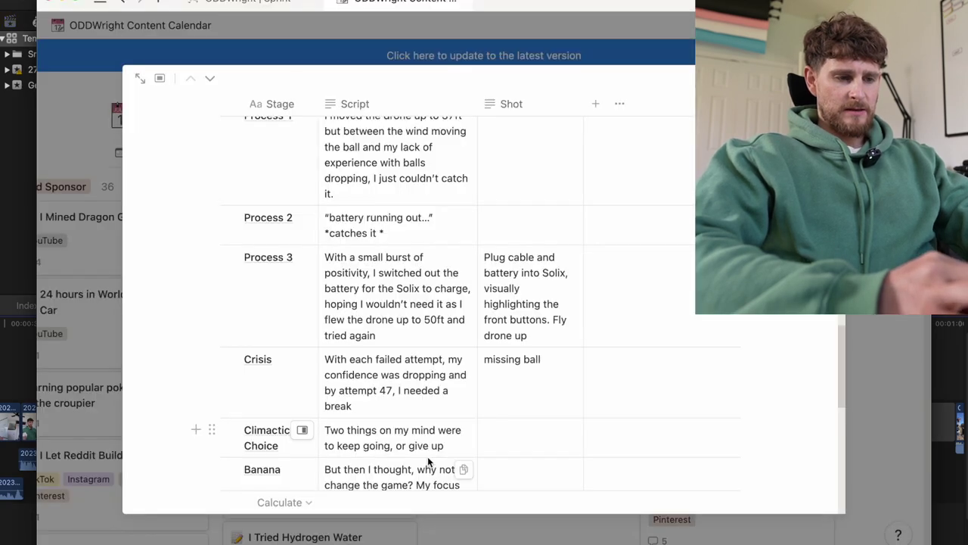
scroll(427, 460, "down", 3)
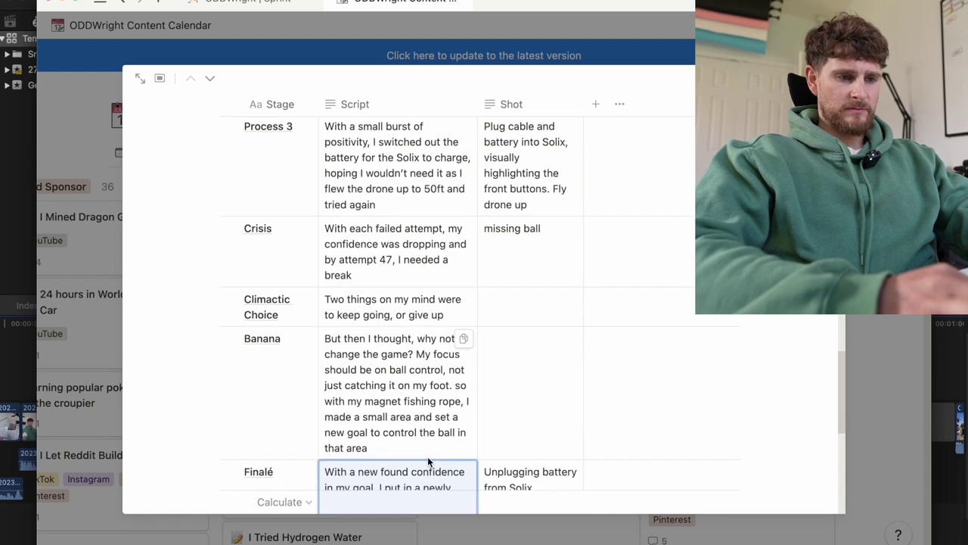
key("super+Tab")
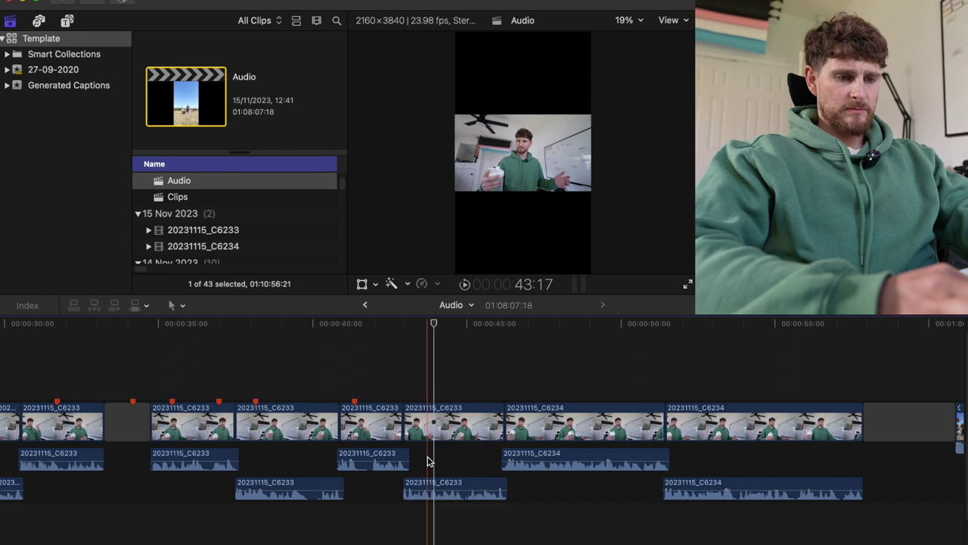
key("space")
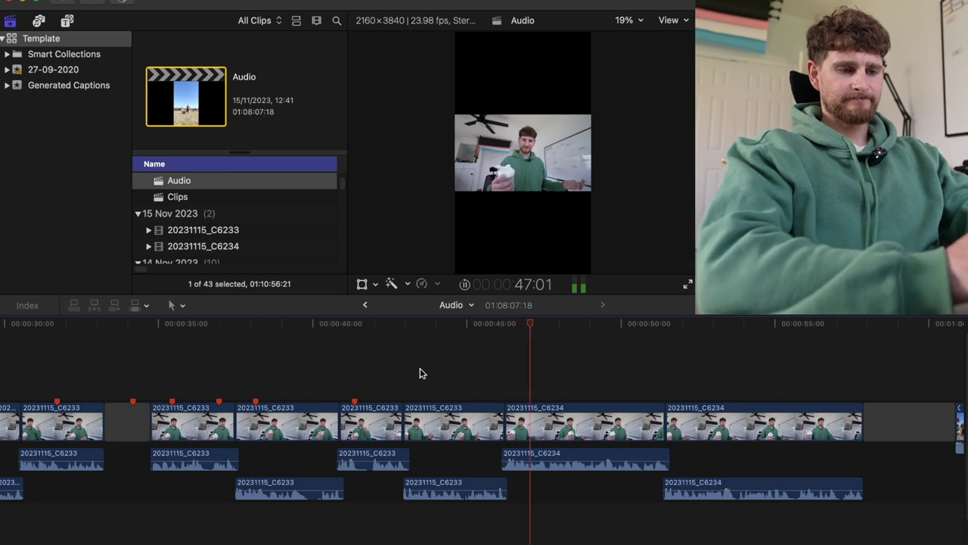
left_click(532, 386)
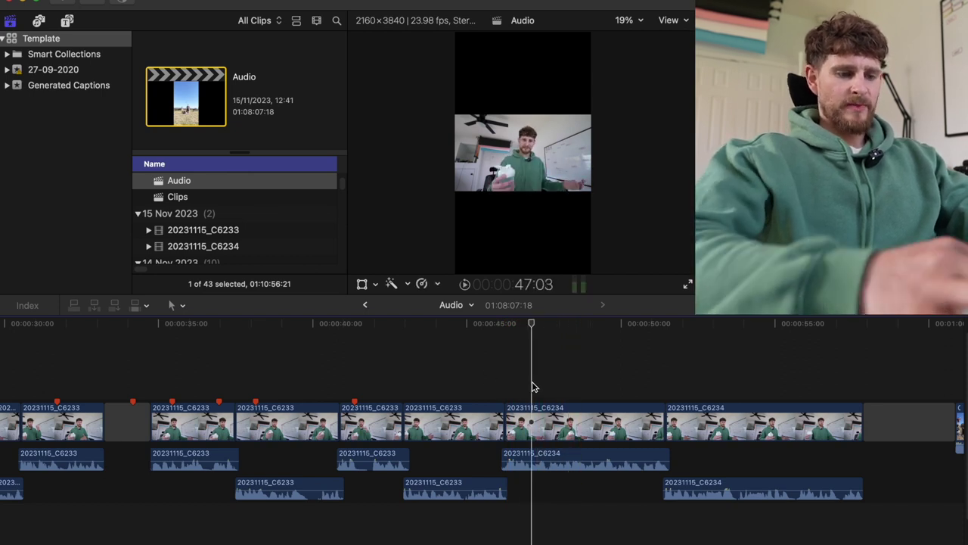
key("alt+m")
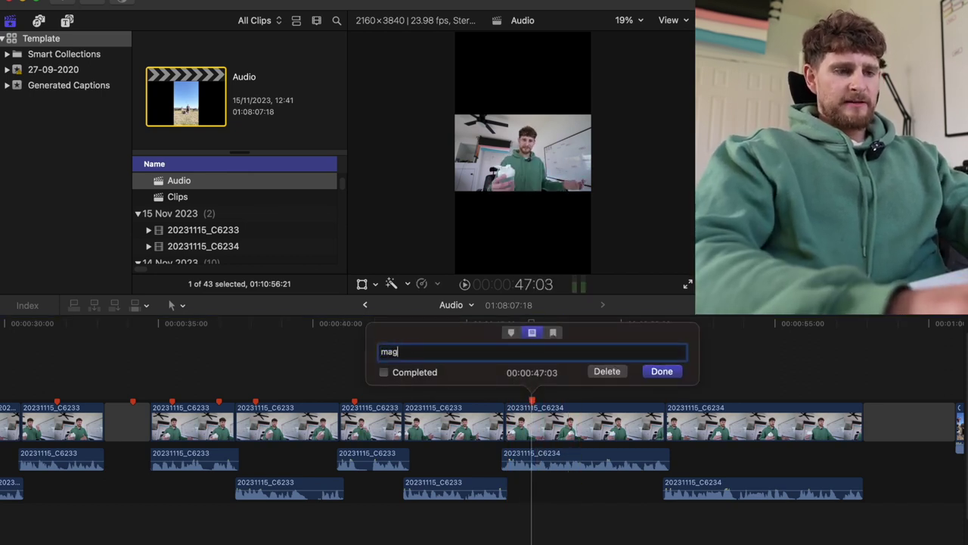
type("rope create small area")
key("Return")
Play on and add a to-do marker at 48:17 in the first 20231115_C6234 clip
key("space")
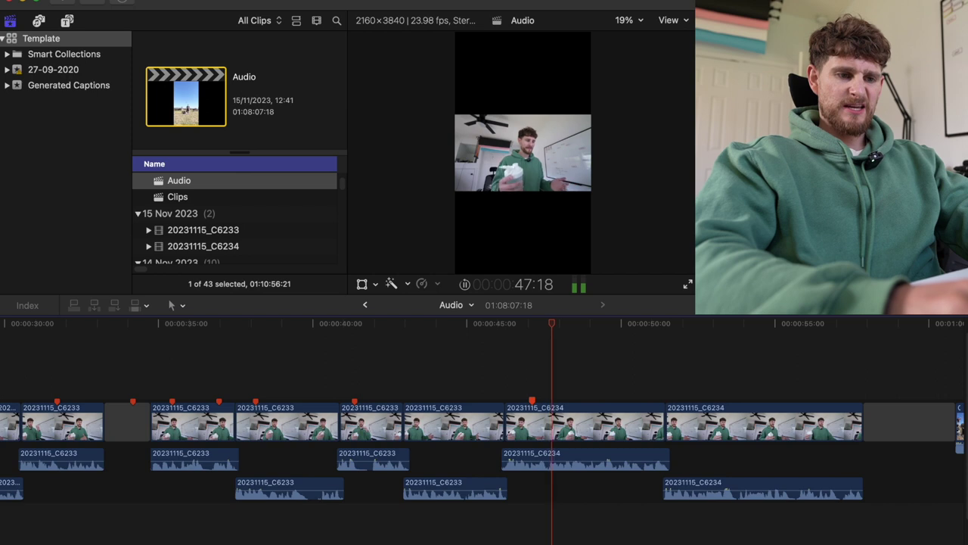
left_click(581, 393)
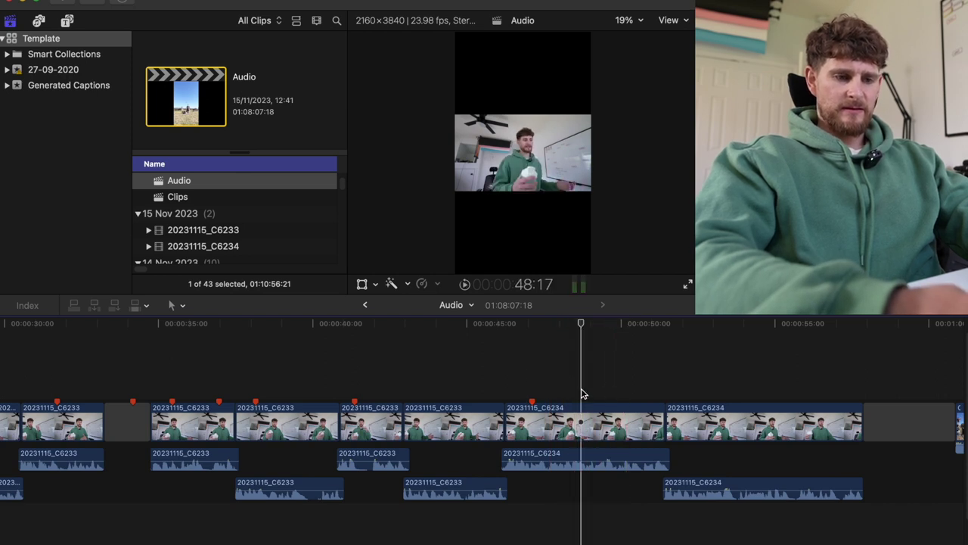
key("m")
key("Return")
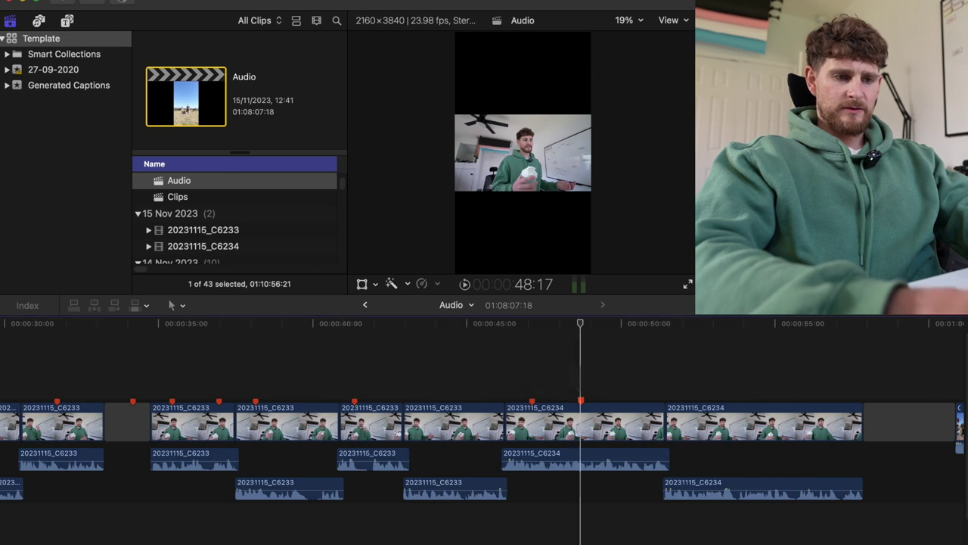
Replay the line from about 48:01 and add a to-do marker at 50:04 reading "stand under drone"
key("space")
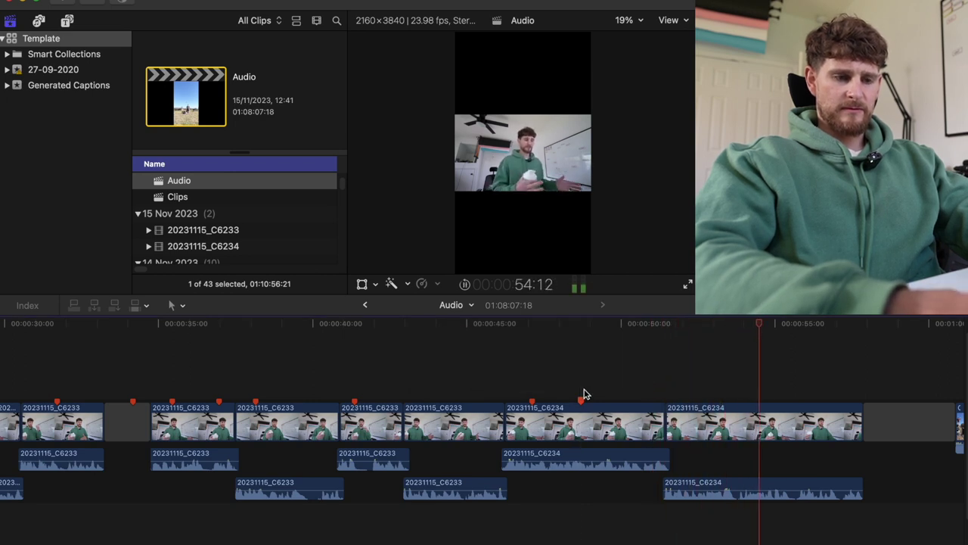
left_click_drag(583, 390, 562, 389)
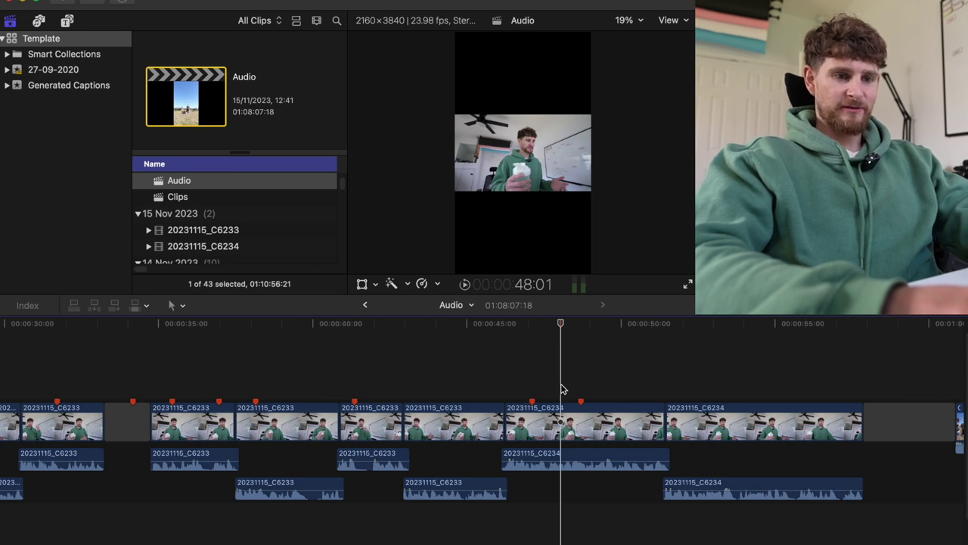
key("space")
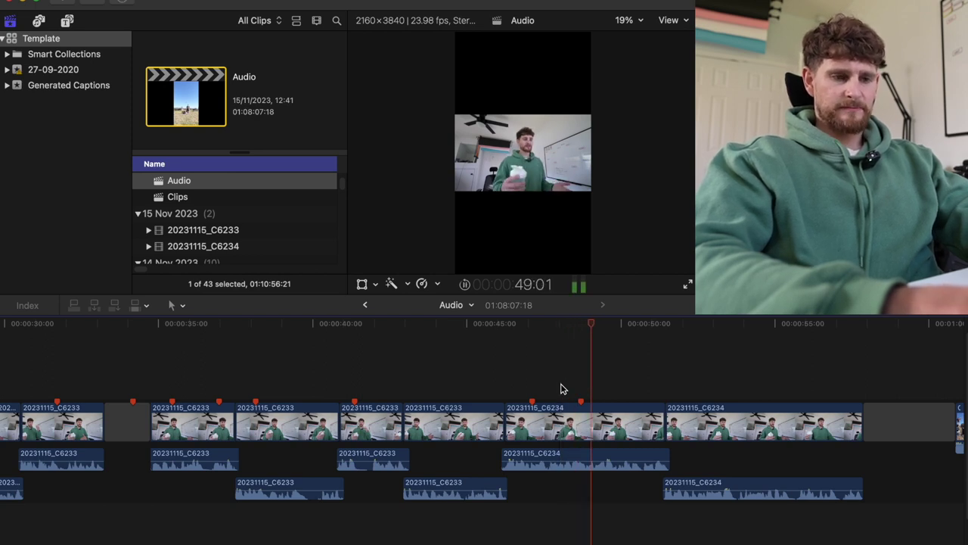
key("space")
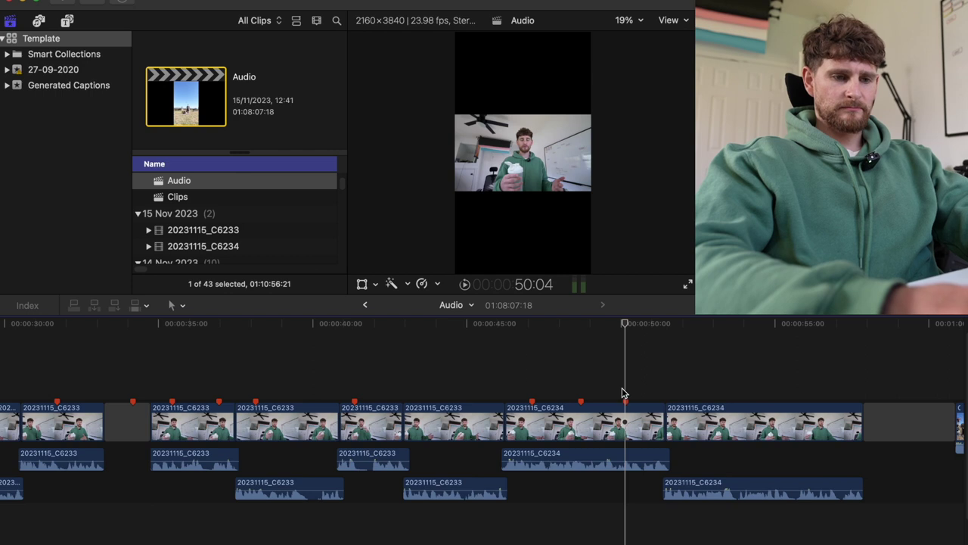
key("alt+m")
type("stand under drone")
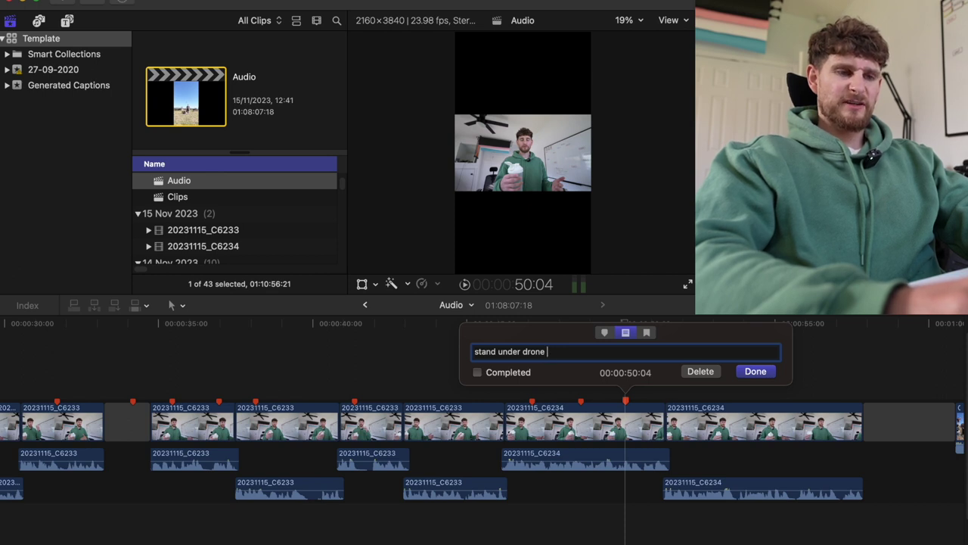
key("Return")
Add a to-do marker at 50:21, near the end of the same clip, reading "drone rises"
left_click(647, 386)
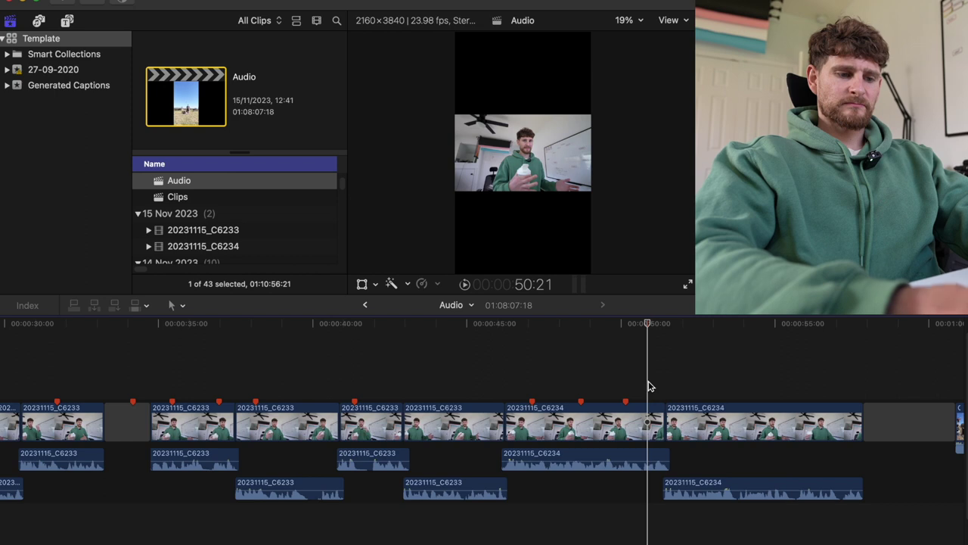
key("alt+m")
type("drone rises")
key("Return")
Play to the gap after the last voiceover clip, and reopen the marker at 50:04 to check its note
key("space")
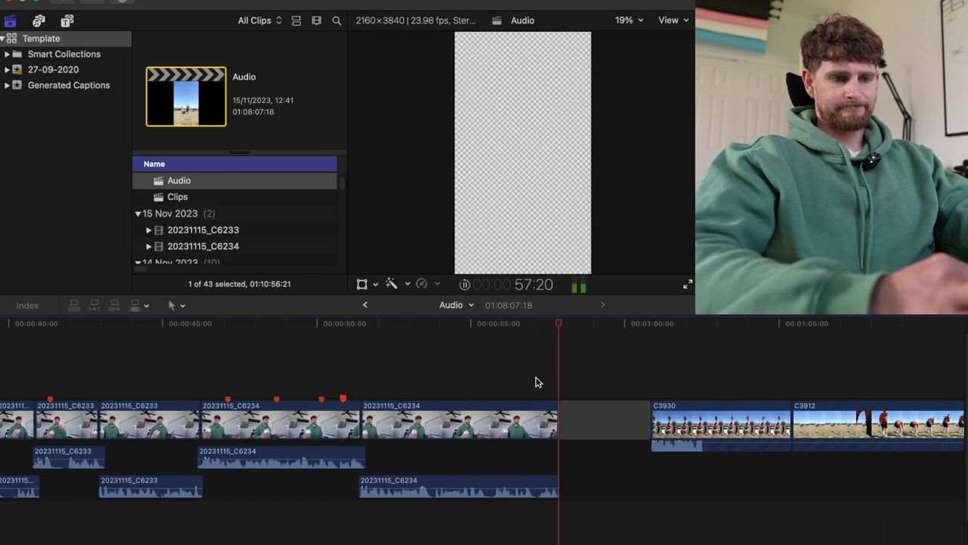
left_click(267, 378)
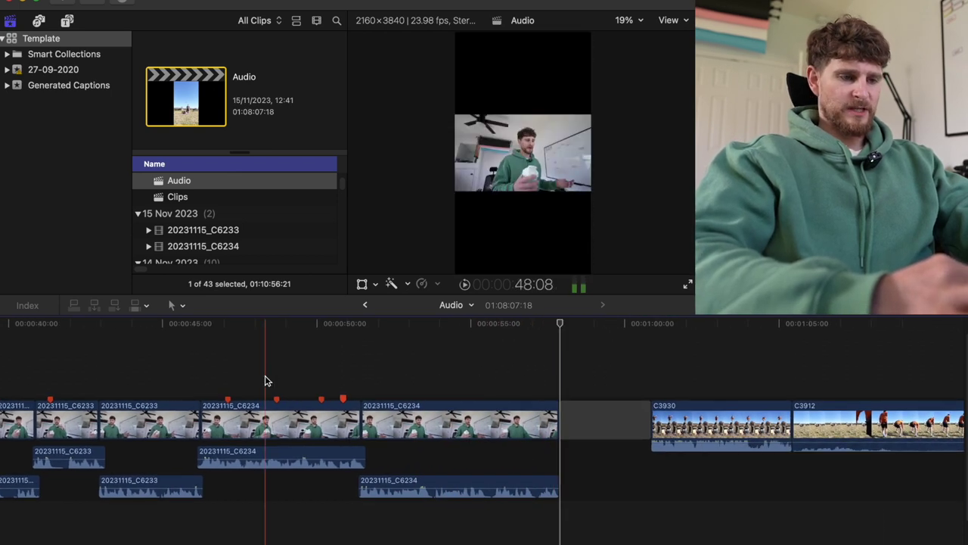
double_click(323, 400)
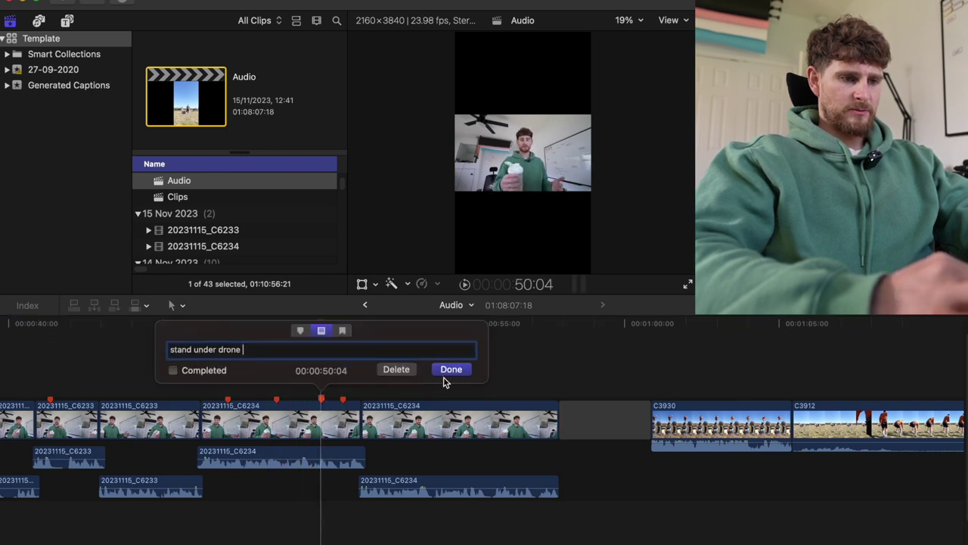
key("super+a")
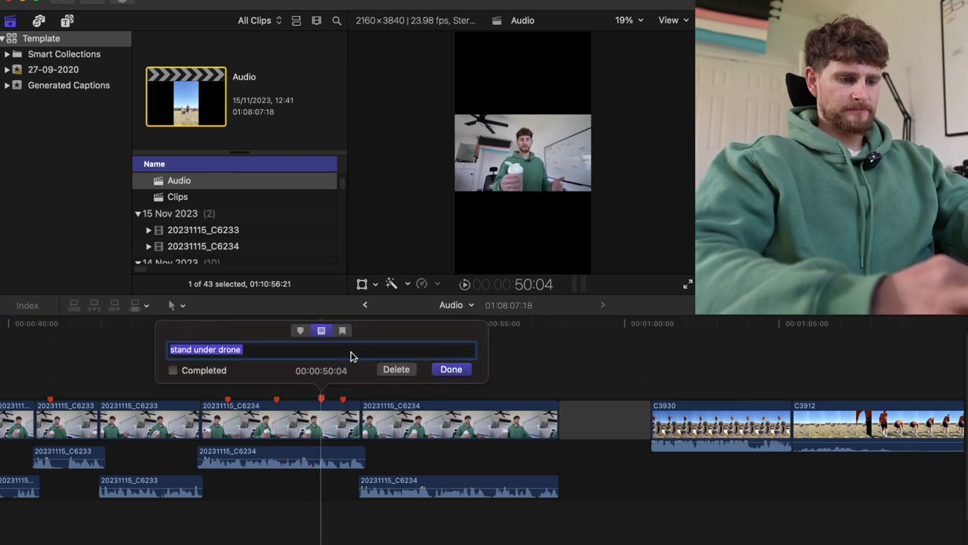
left_click(451, 369)
Add a to-do marker at 54:10 in the last voiceover clip noting the battery coming off charge
key("space")
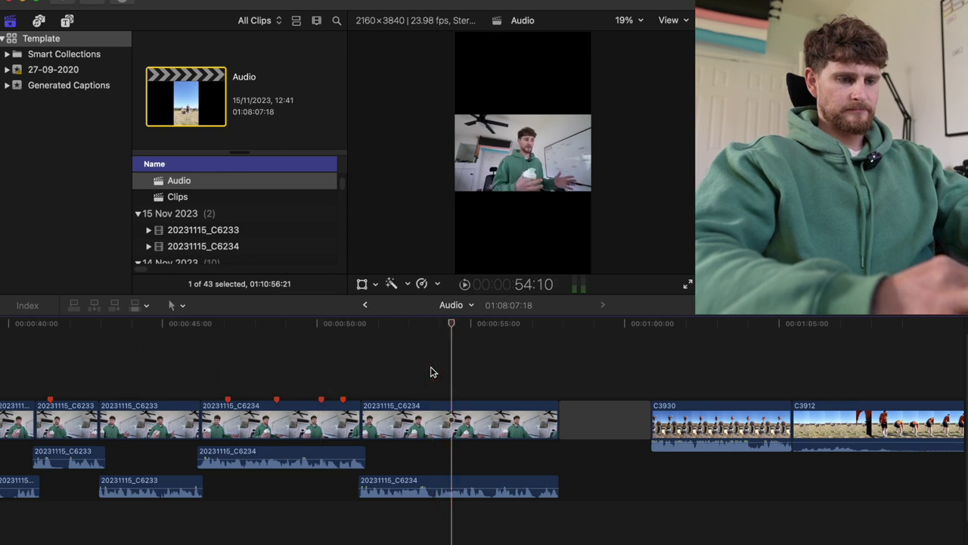
key("m")
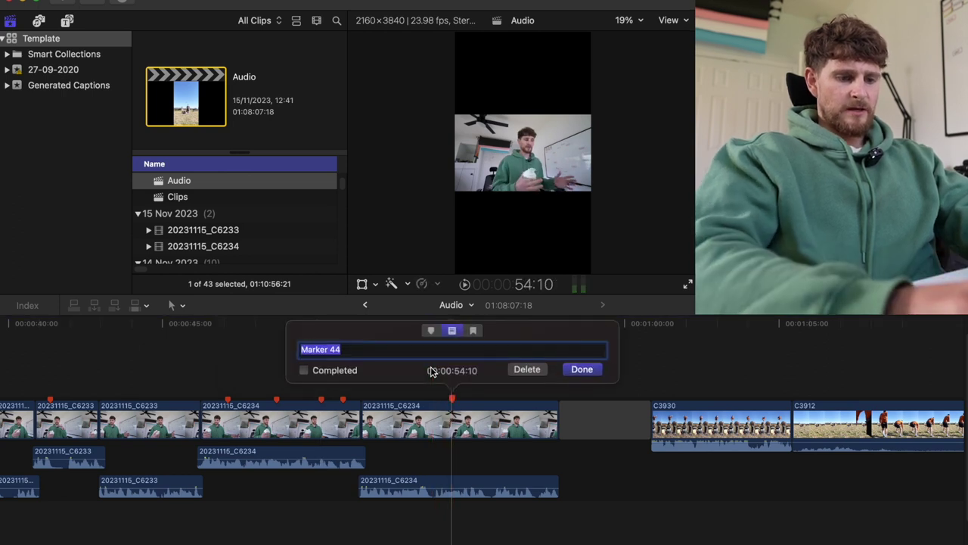
type("Battery o")
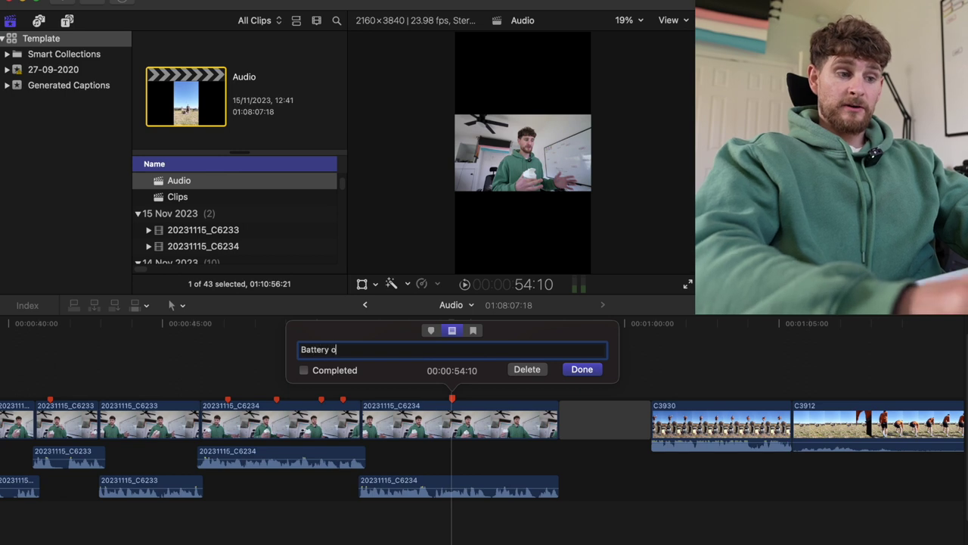
type("ff charg")
key("Return")
Replay the line and add a to-do marker at 54:18 reading "drone rise up"
key("space")
left_click(382, 343)
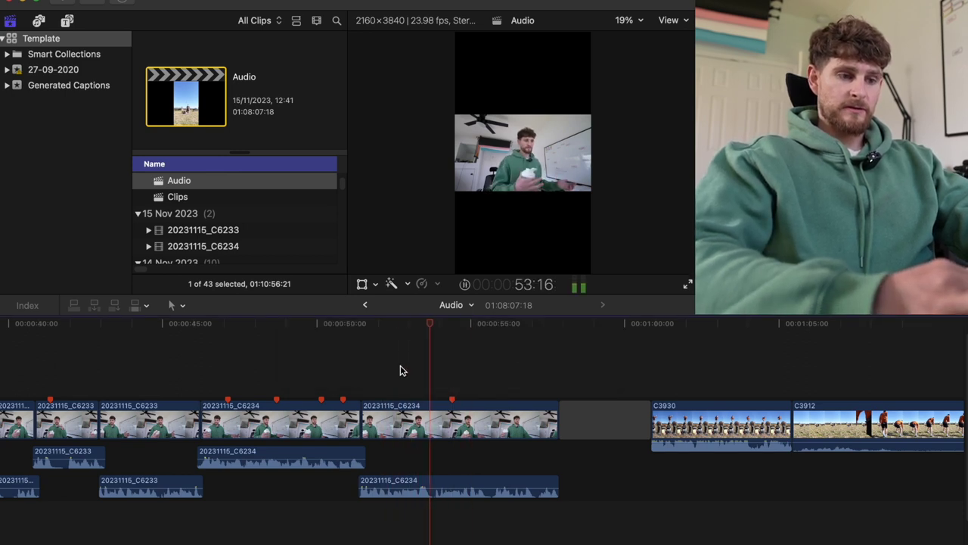
key("space")
key("m")
key("m")
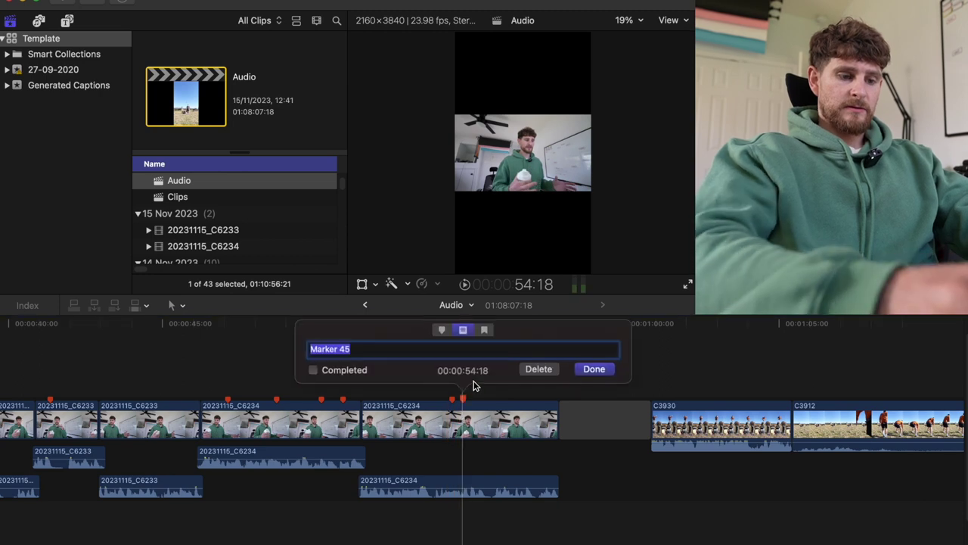
type("drone rise up")
key("Return")
Play on through the last voiceover clip and add a to-do marker at 55:22 noting the shot of standing under the ball
key("space")
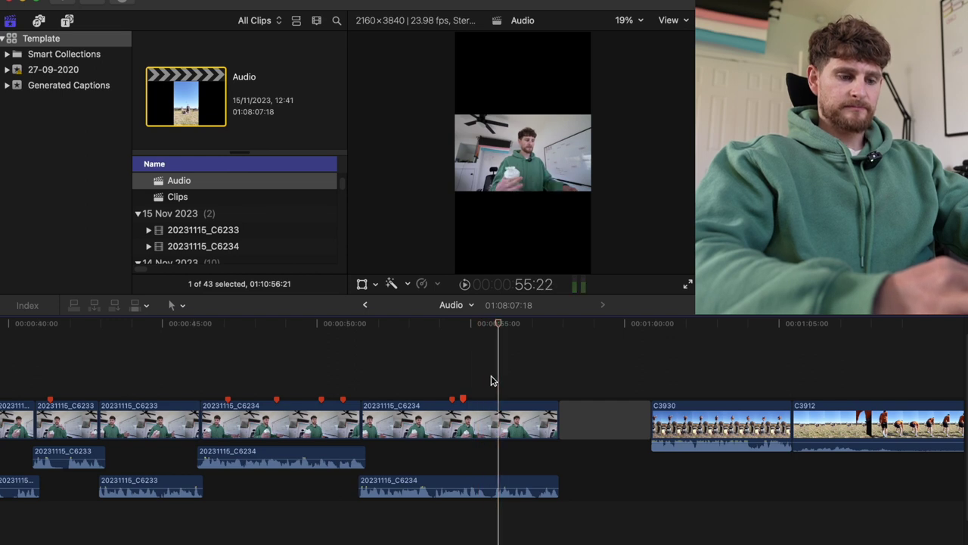
key("m")
key("m")
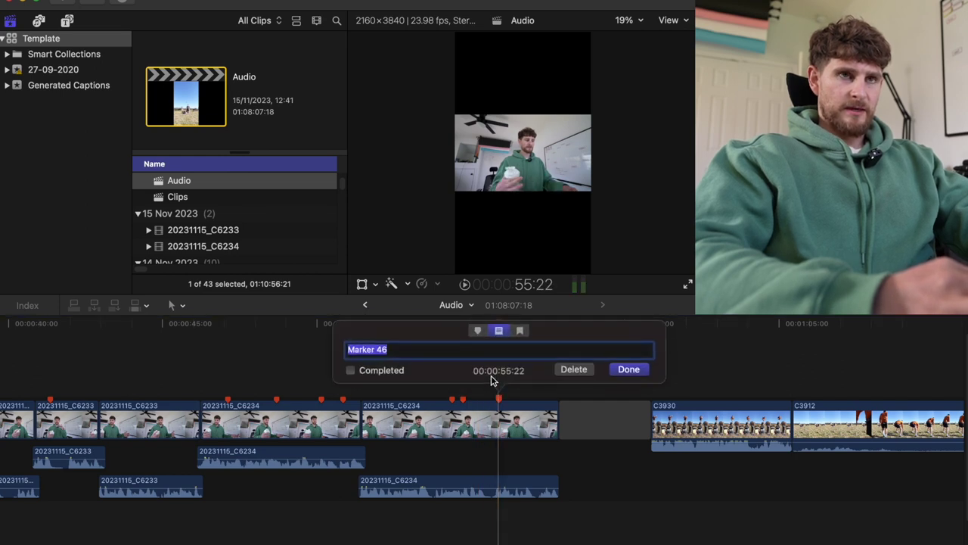
type("stand under bar")
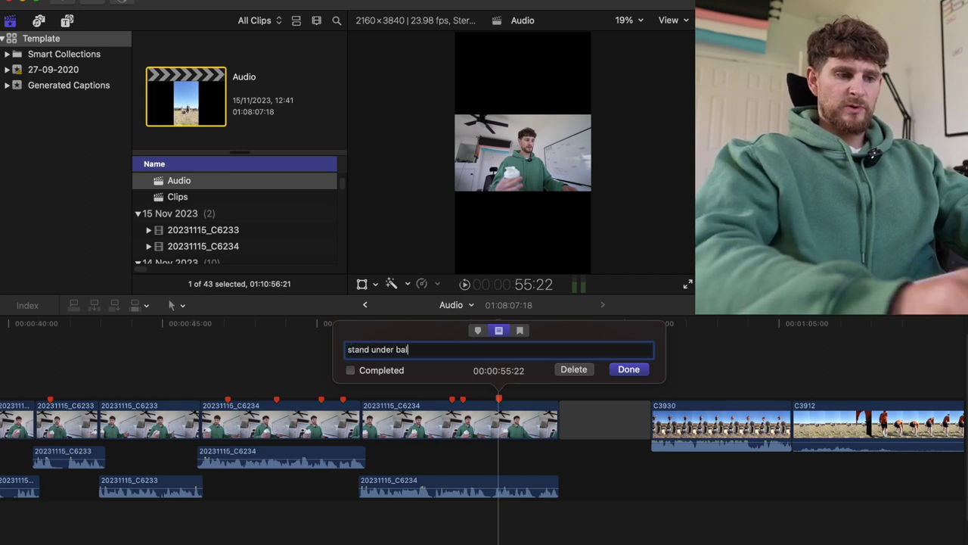
key("Return")
Play the next line and add a to-do marker at 57:01 in the last voiceover clip reading "Camera drop from drone"
key("space")
key("space")
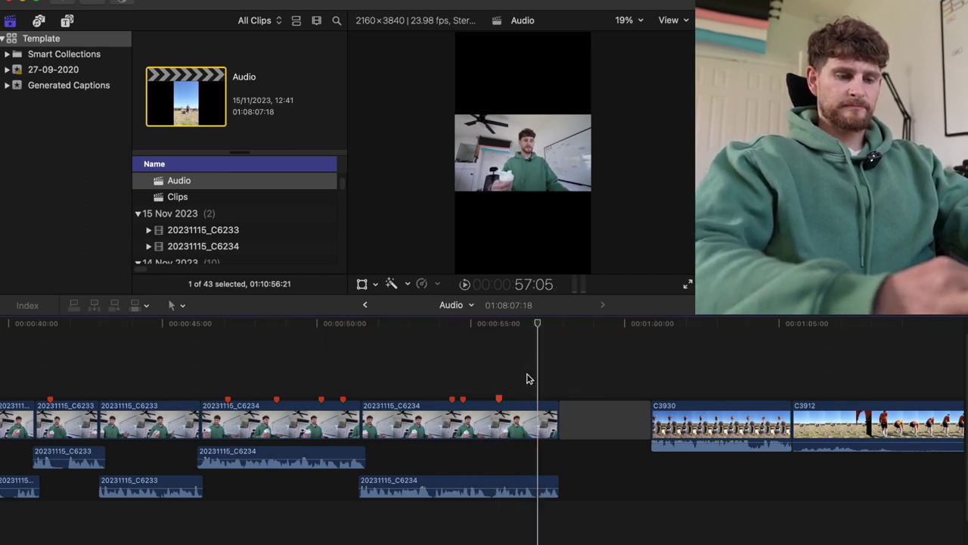
key("space")
left_click(534, 385)
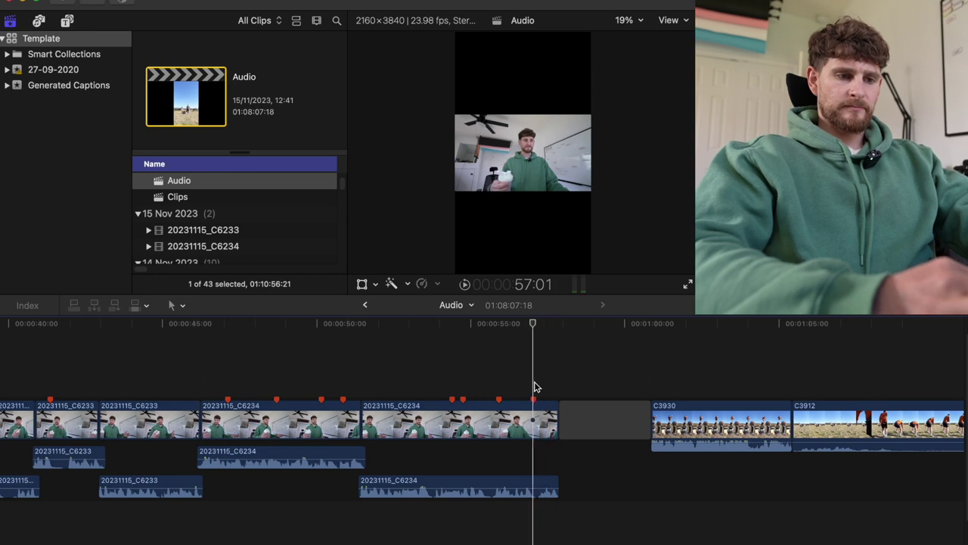
key("m")
key("m")
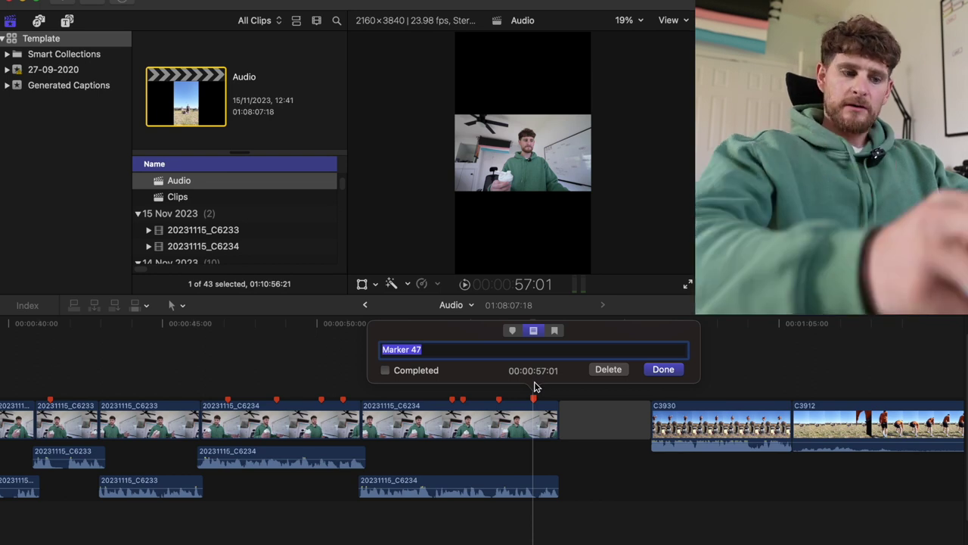
type("Camera drop from drone")
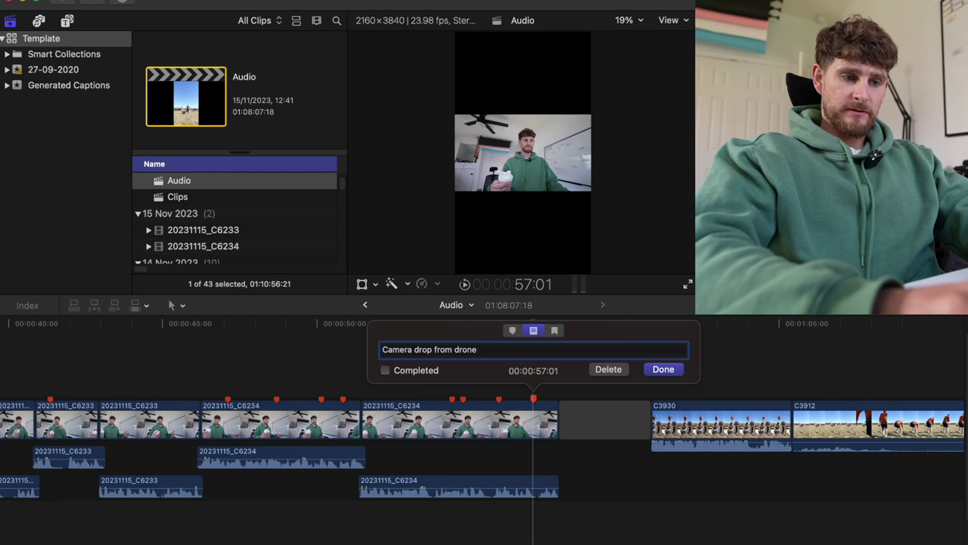
key("Return")
Add a to-do marker at 57:14, near the end of the last voiceover clip, noting a wide shot of the catch
left_click(550, 387)
key("m")
key("m")
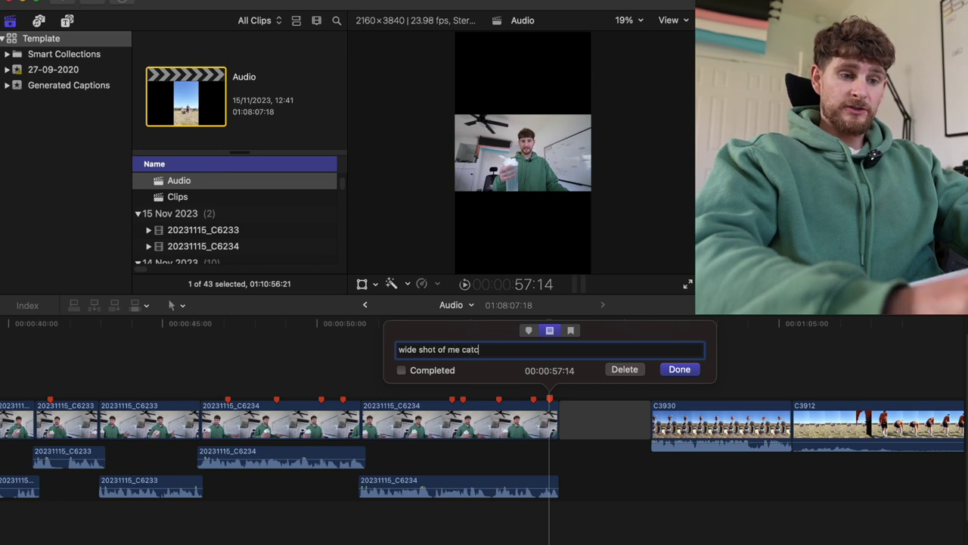
key("Return")
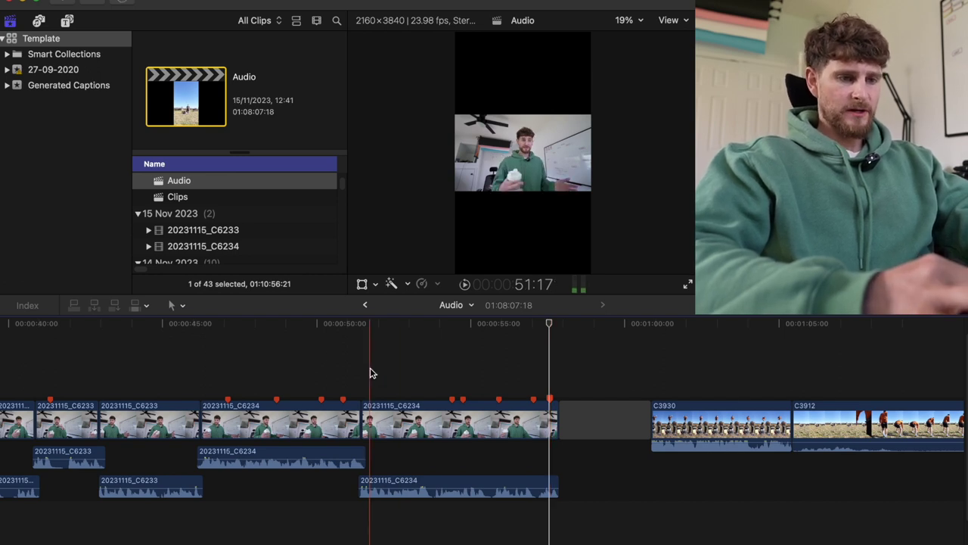
scroll(371, 372, "left", 3)
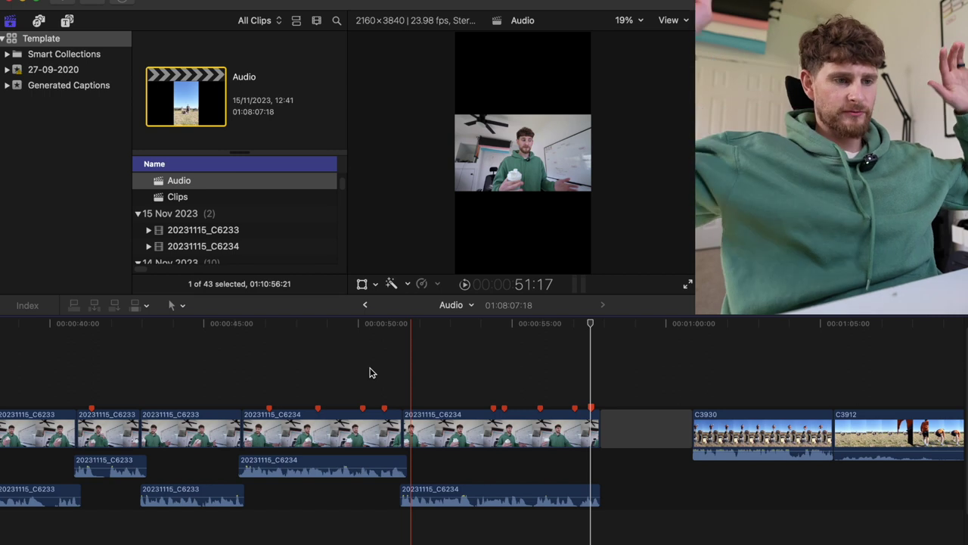